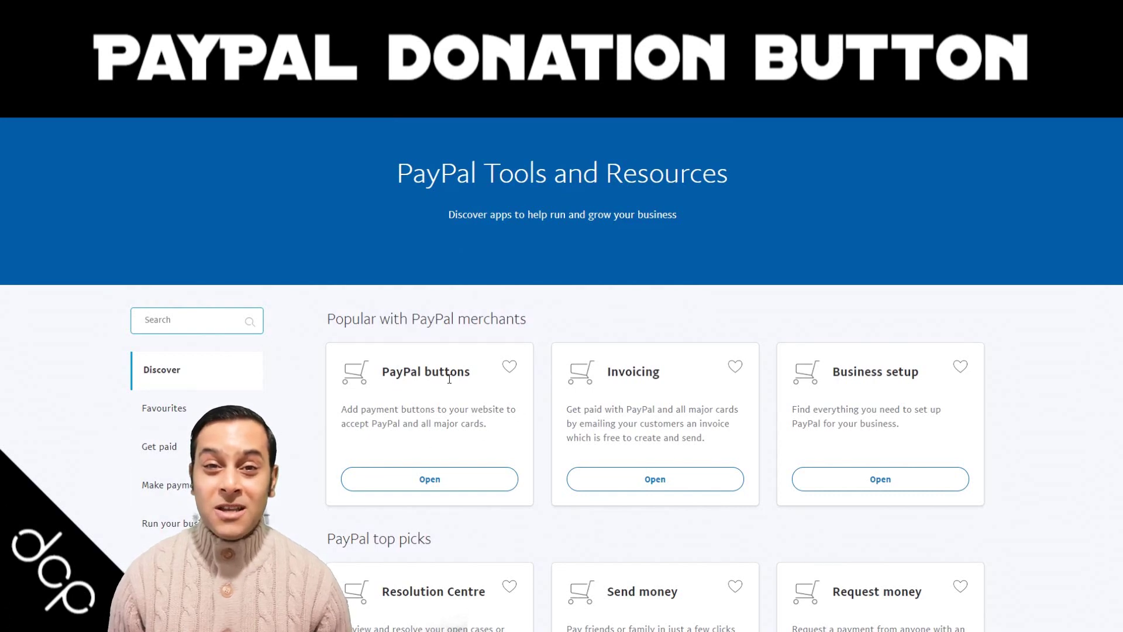
# Search the PayPal Tools and Resources preview for 'button'.
pyautogui.write('button')
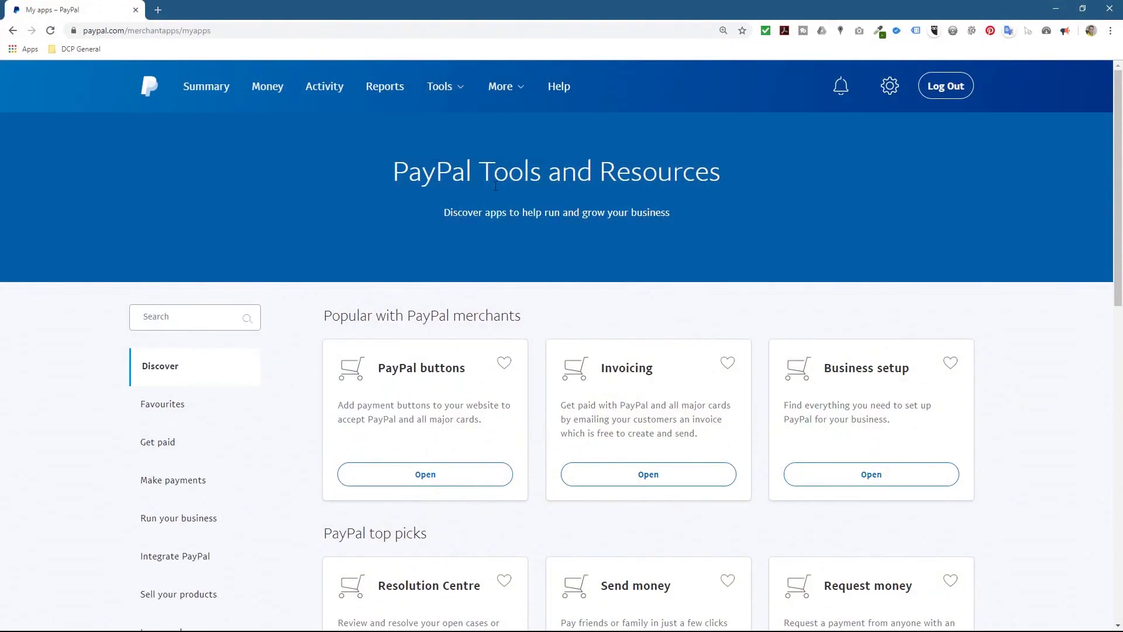
# Search All Tools for 'button' and open the PayPal buttons tool.
pyautogui.click(443, 94)
pyautogui.click(438, 134)
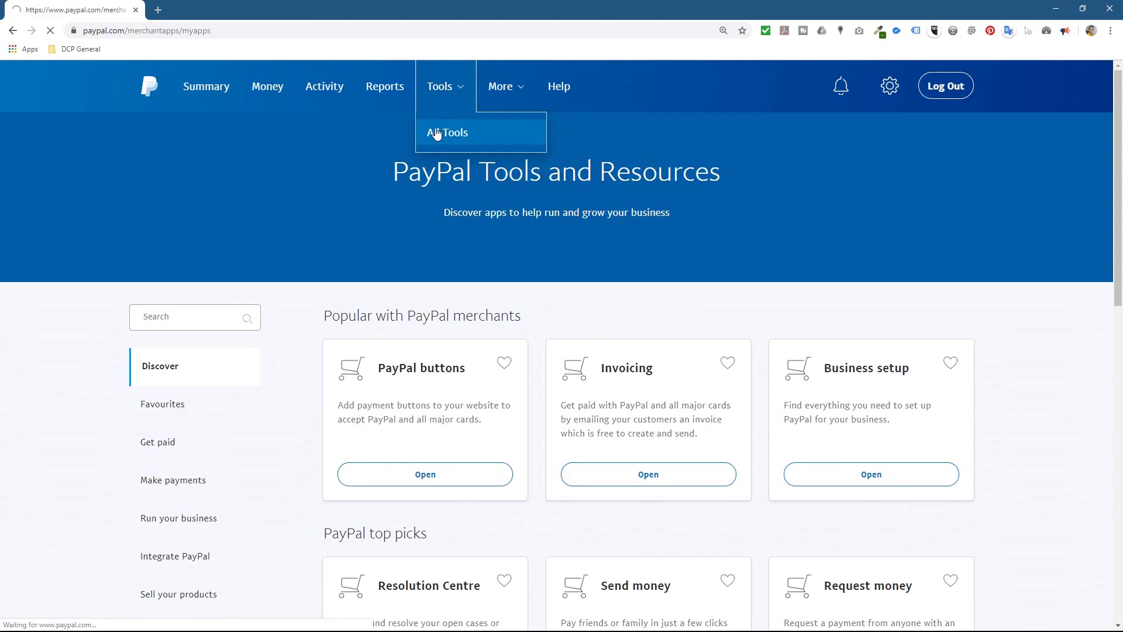
pyautogui.click(207, 313)
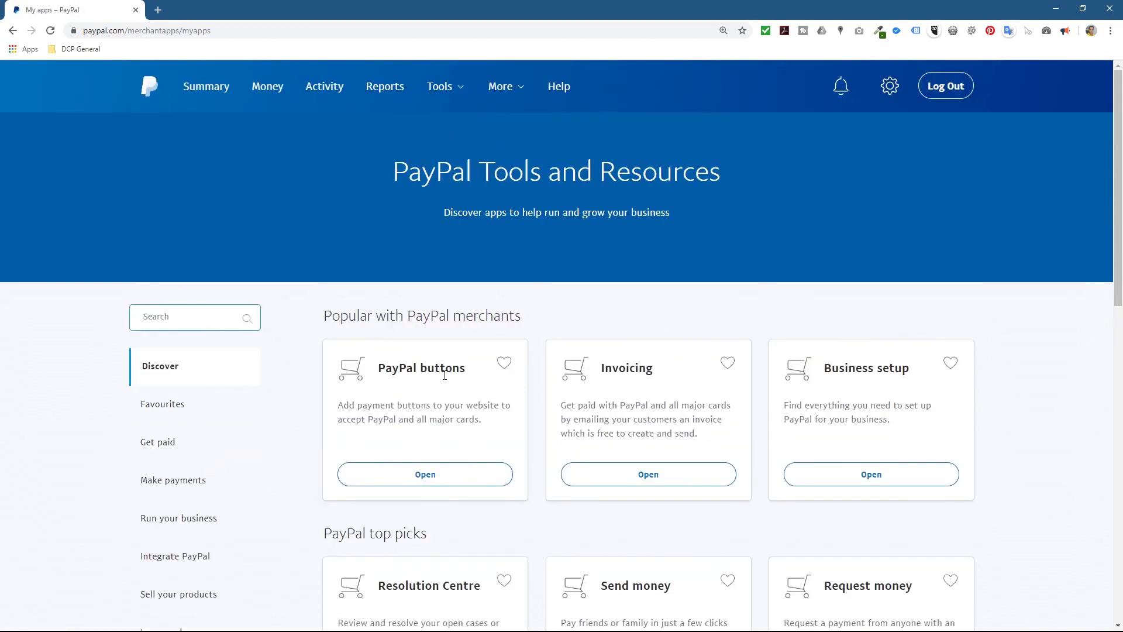
pyautogui.write('button')
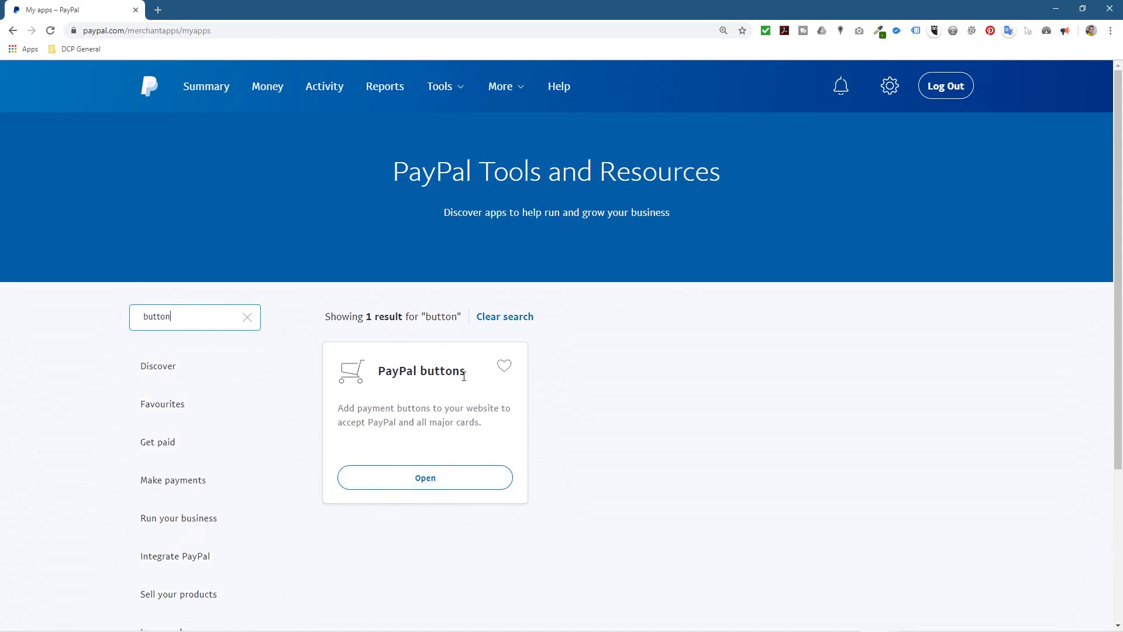
pyautogui.click(431, 484)
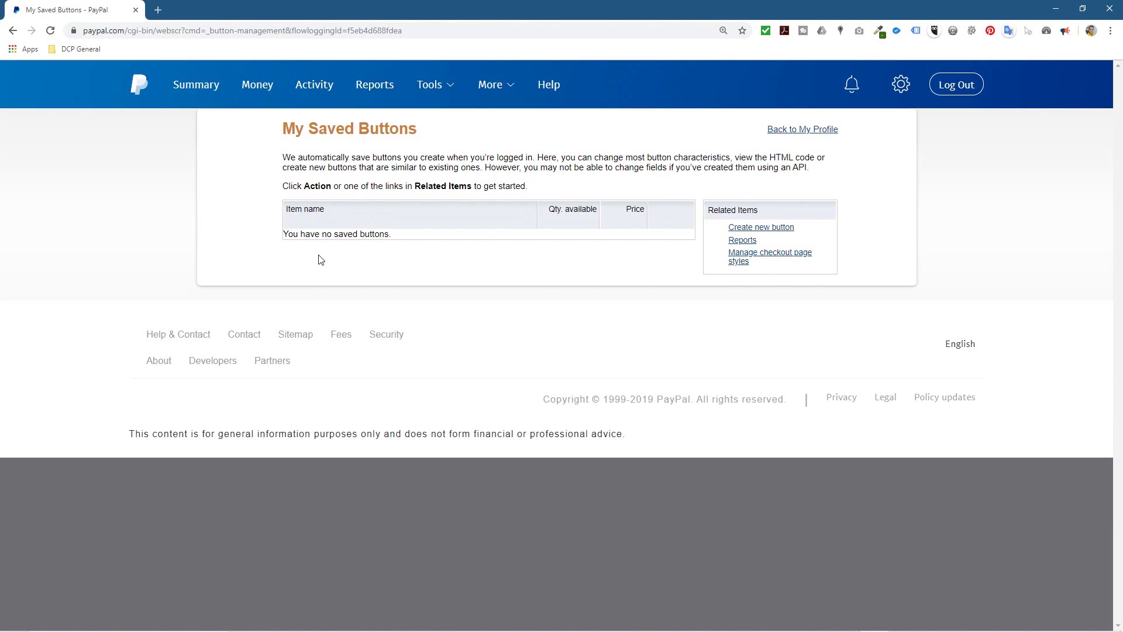
# Create a new button and choose Donations as its button type.
pyautogui.click(765, 234)
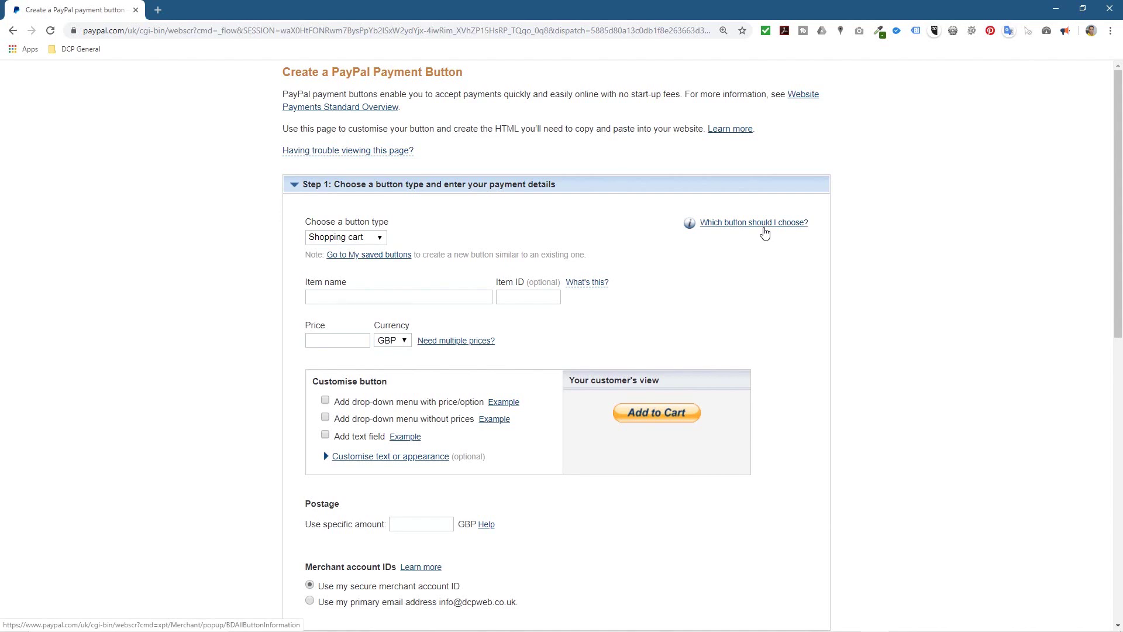
pyautogui.click(344, 237)
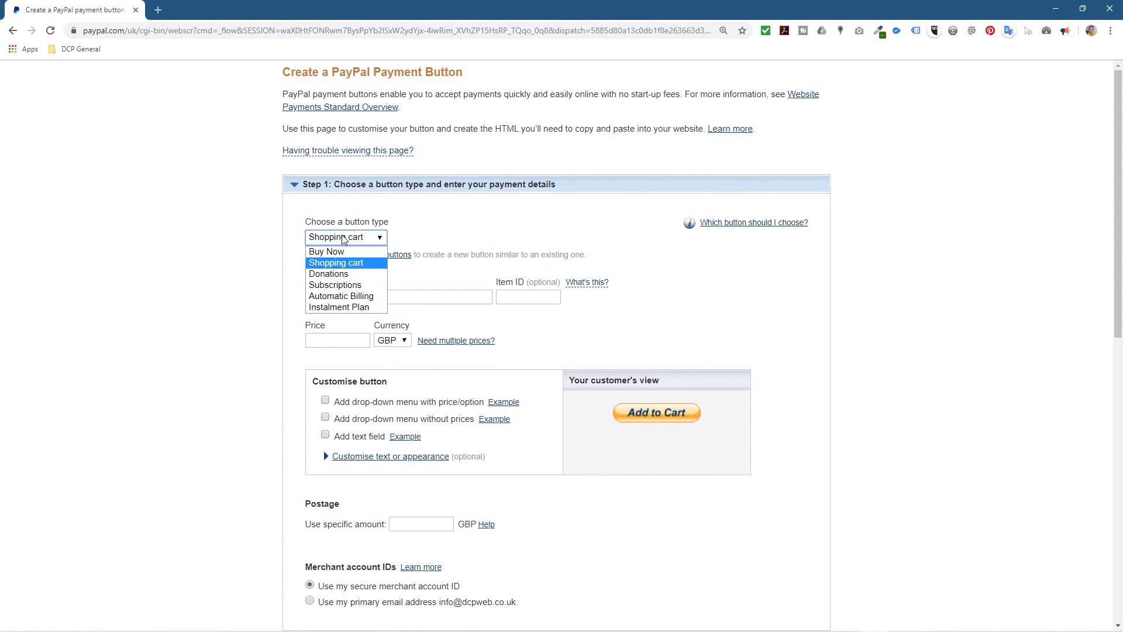
pyautogui.click(339, 275)
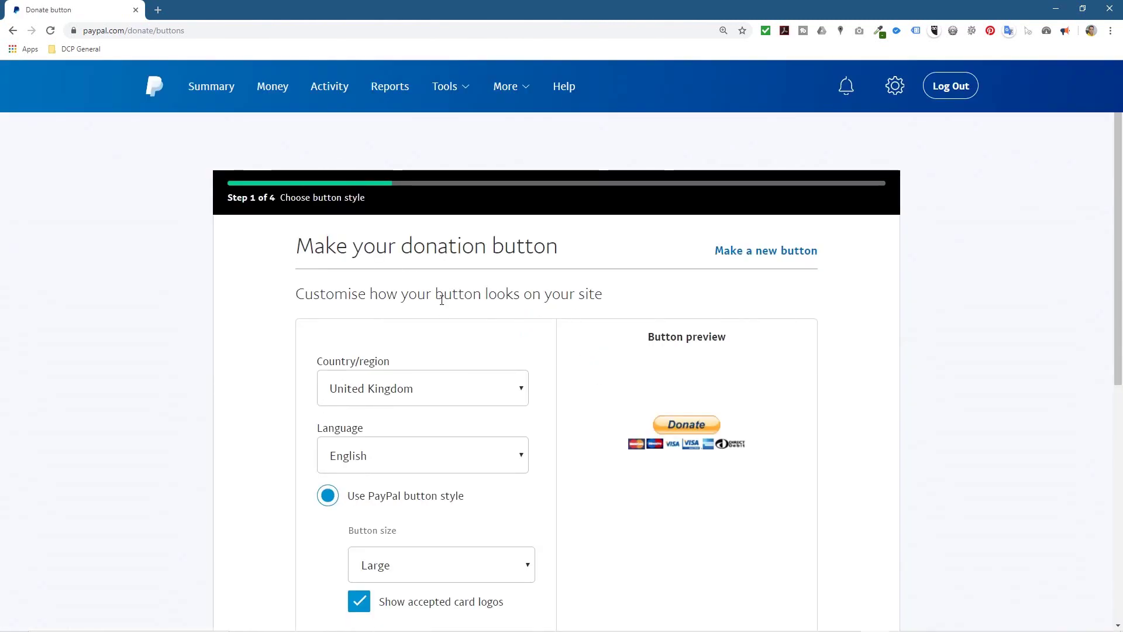
# Try the Small button size, then set it back to Large.
pyautogui.scroll(-1, 442, 299)
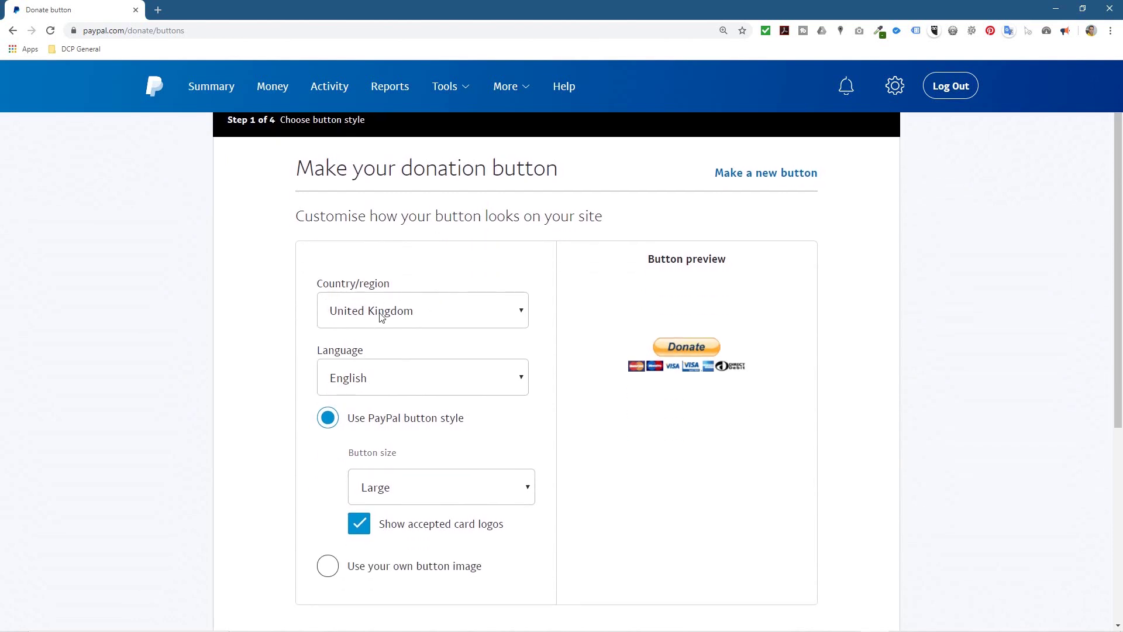
pyautogui.scroll(-1, 421, 413)
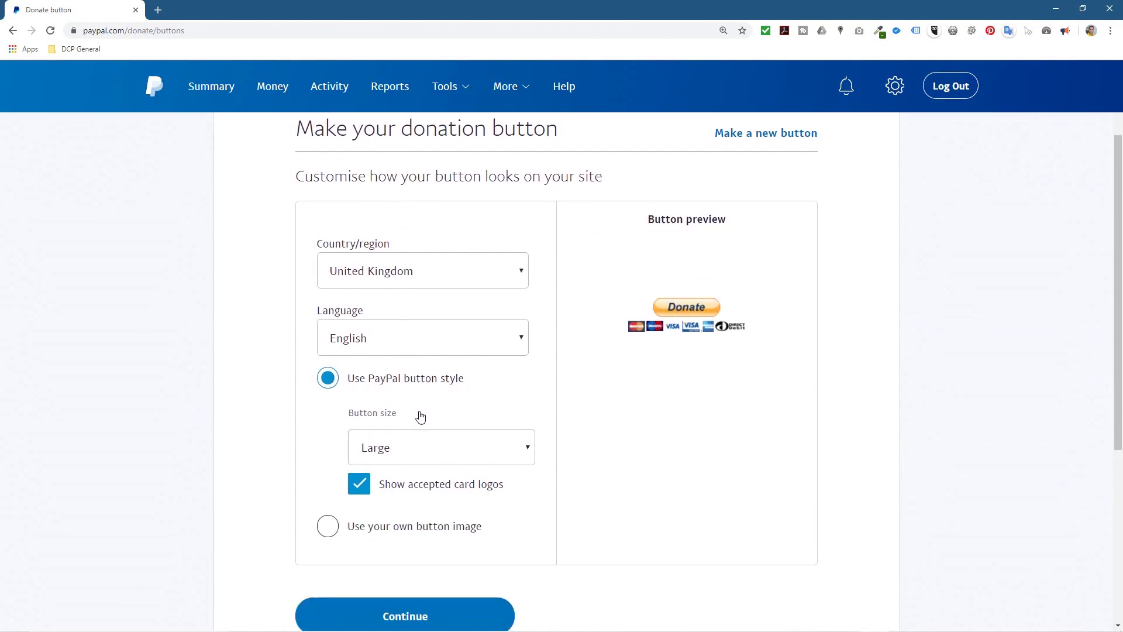
pyautogui.click(412, 417)
pyautogui.click(406, 448)
pyautogui.click(428, 406)
pyautogui.click(421, 437)
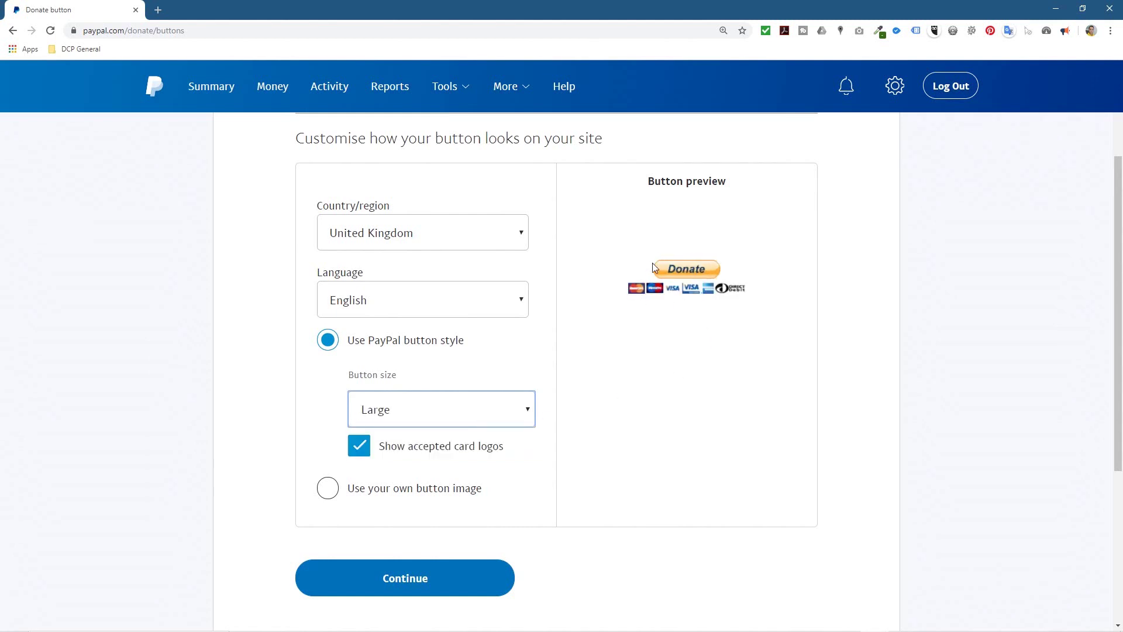
# Try the own-button-image option, then return to the PayPal button style.
pyautogui.scroll(-1, 458, 437)
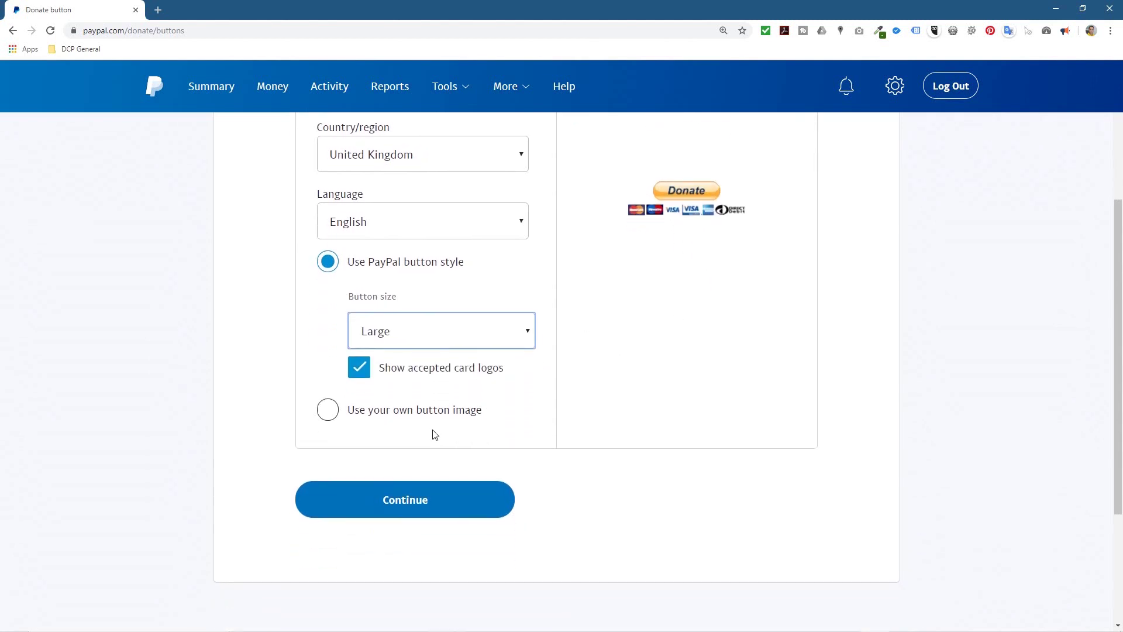
pyautogui.click(324, 410)
pyautogui.click(390, 350)
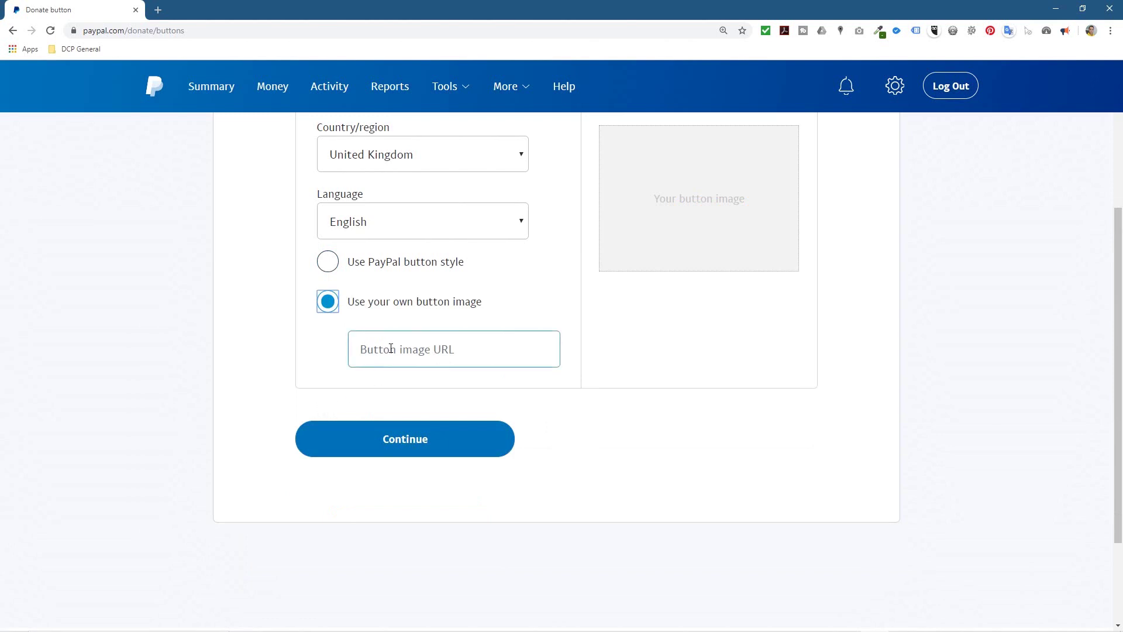
pyautogui.click(423, 347)
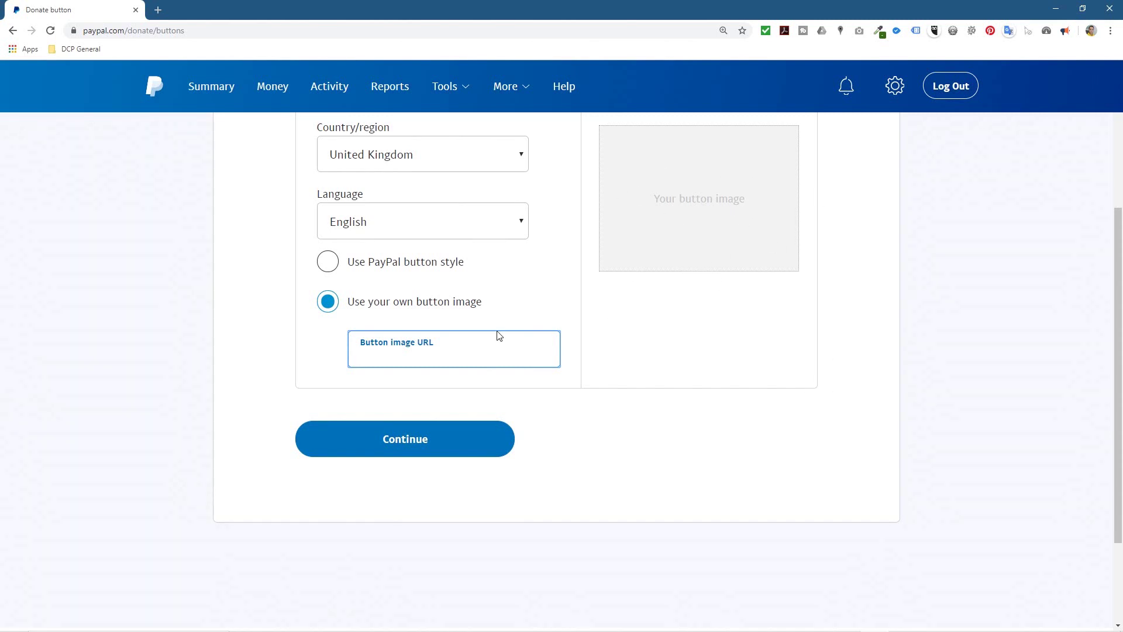
pyautogui.click(328, 264)
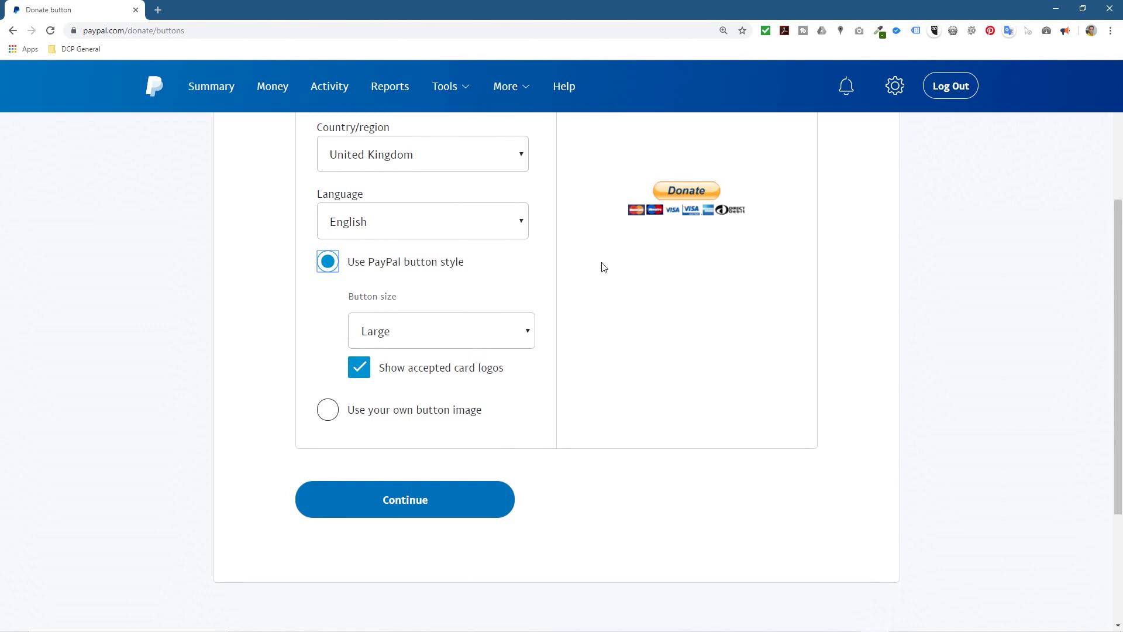
# Continue to Step 2 and read the organisation name and logo URL instructions.
pyautogui.click(403, 499)
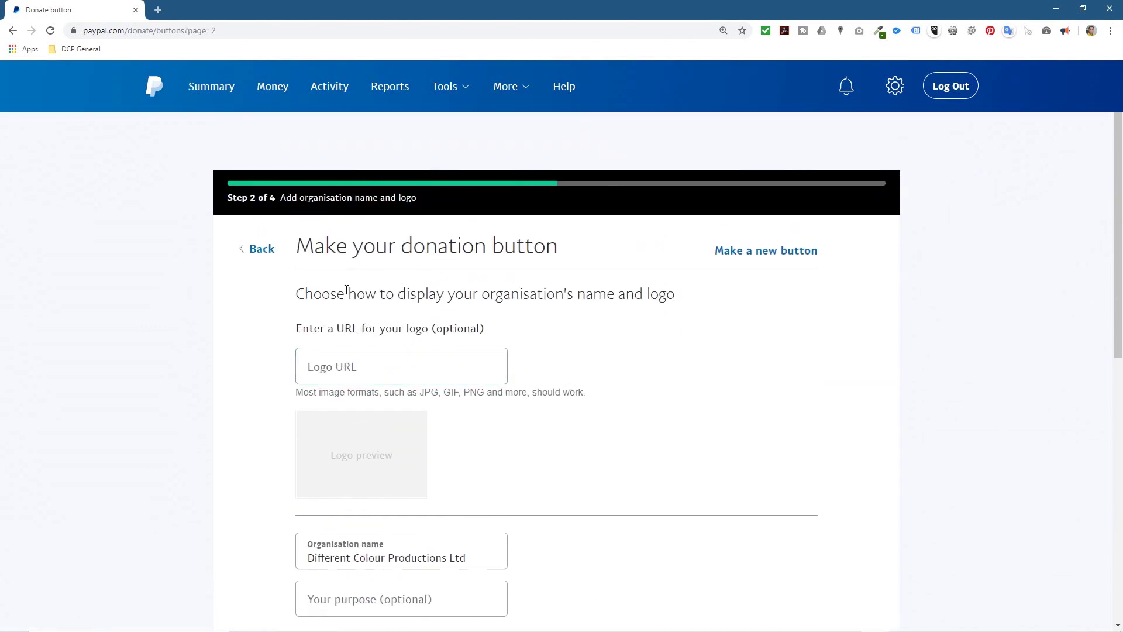
pyautogui.moveTo(321, 294); pyautogui.dragTo(648, 294)
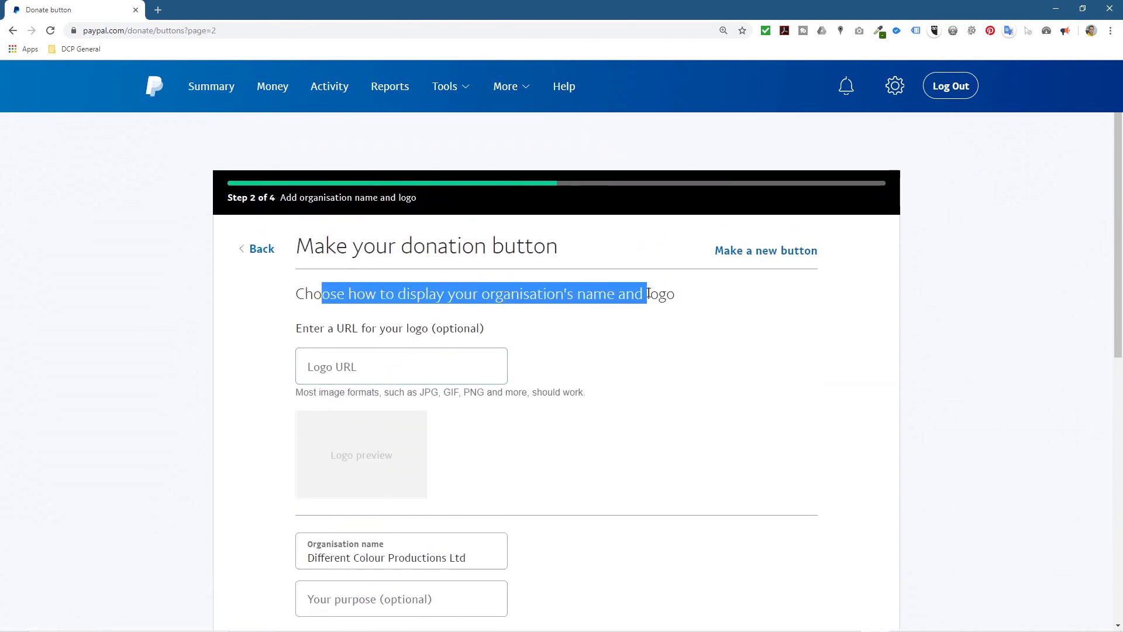
pyautogui.moveTo(322, 329); pyautogui.dragTo(454, 328)
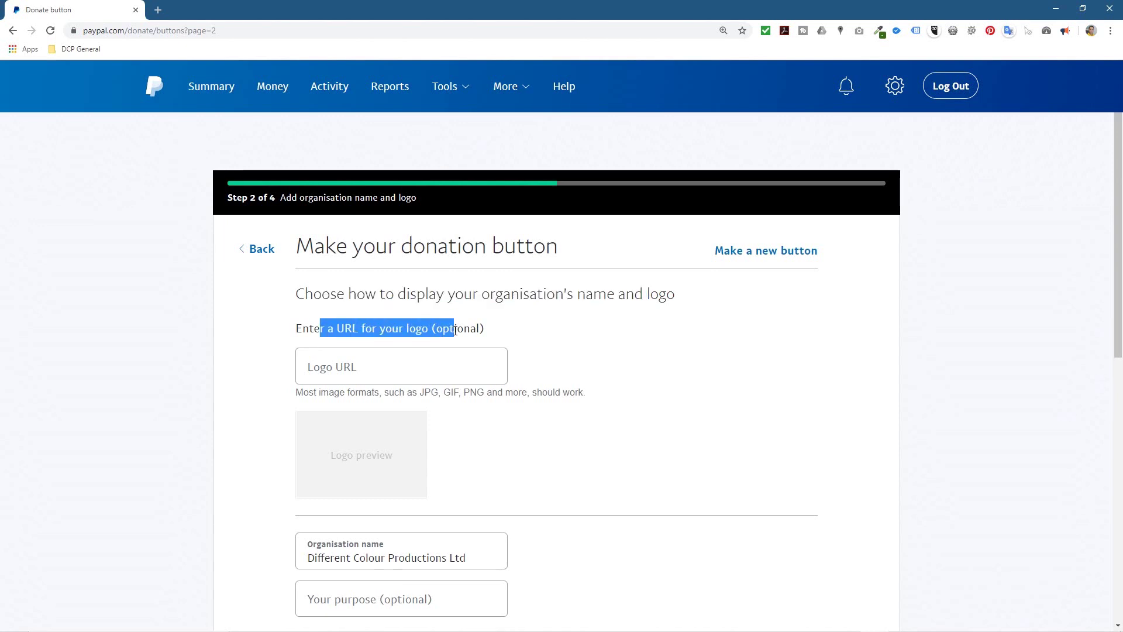
pyautogui.click(596, 373)
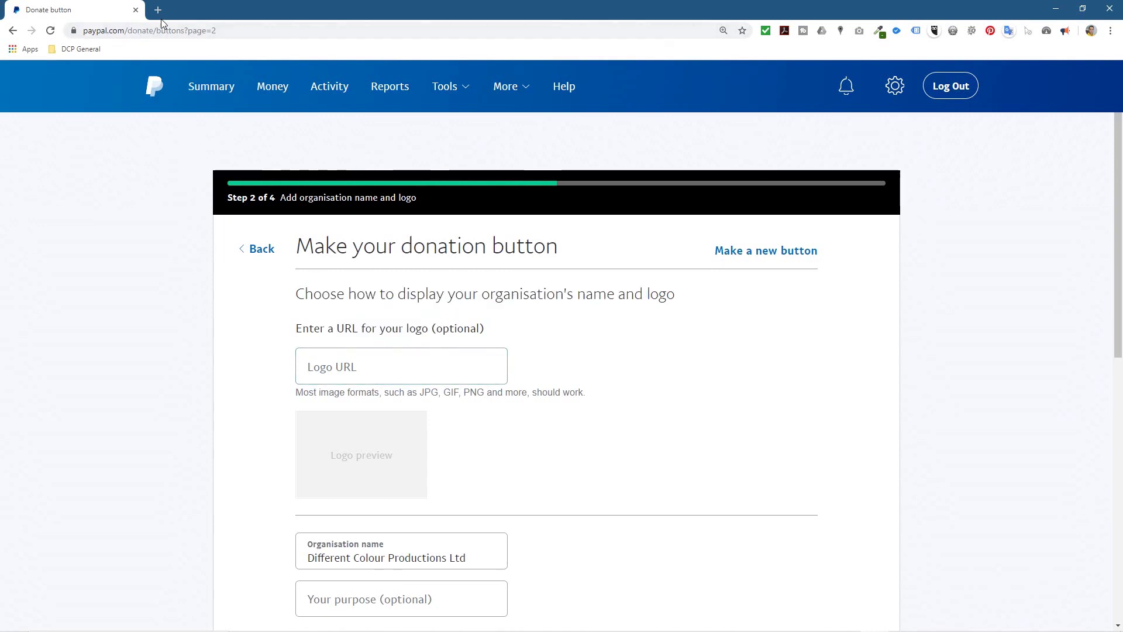
pyautogui.hotkey('ctrl', 't')
# Load dcpweb.co.uk and open its DCP logo image in a separate tab.
pyautogui.write('dcpweb.co.ik')
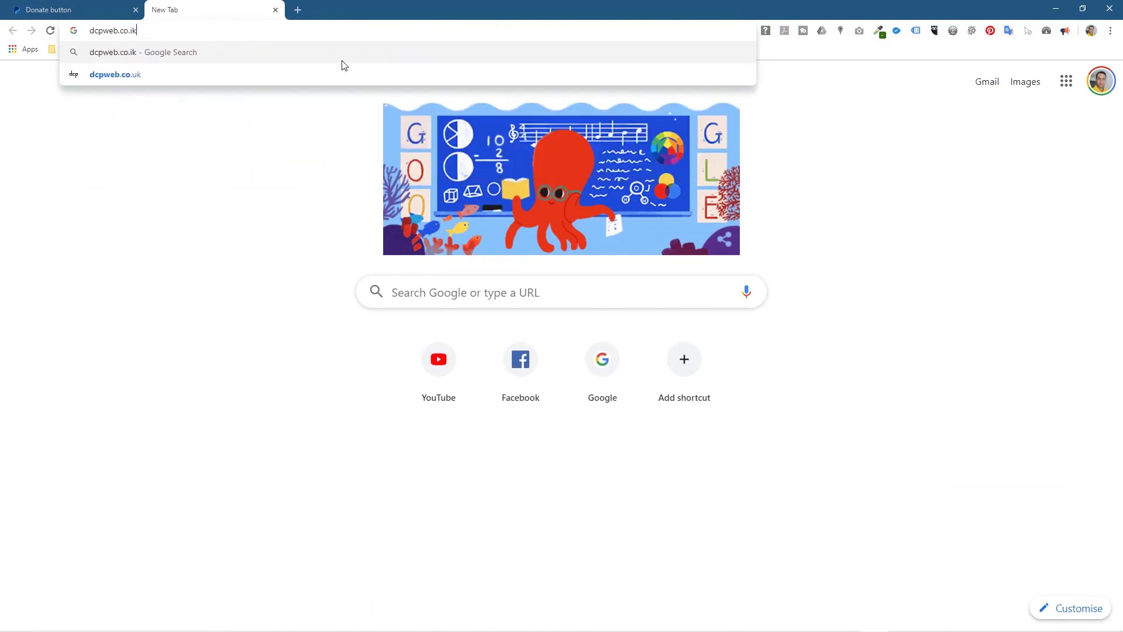
pyautogui.press('Down')
pyautogui.press('Return')
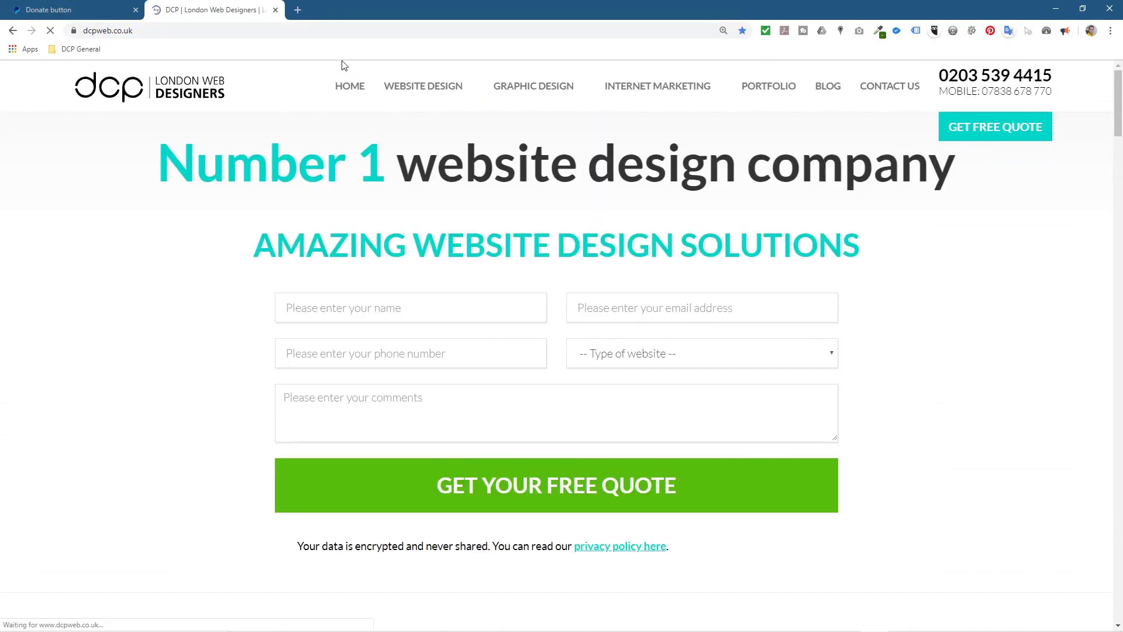
pyautogui.rightClick(177, 82)
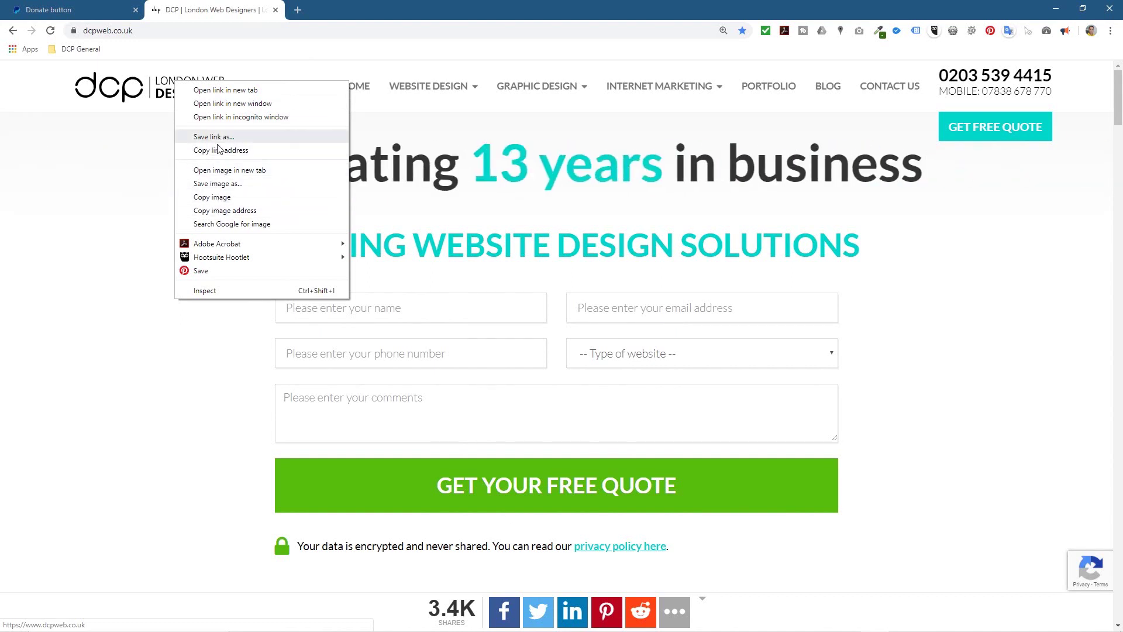
pyautogui.click(228, 170)
pyautogui.click(345, 10)
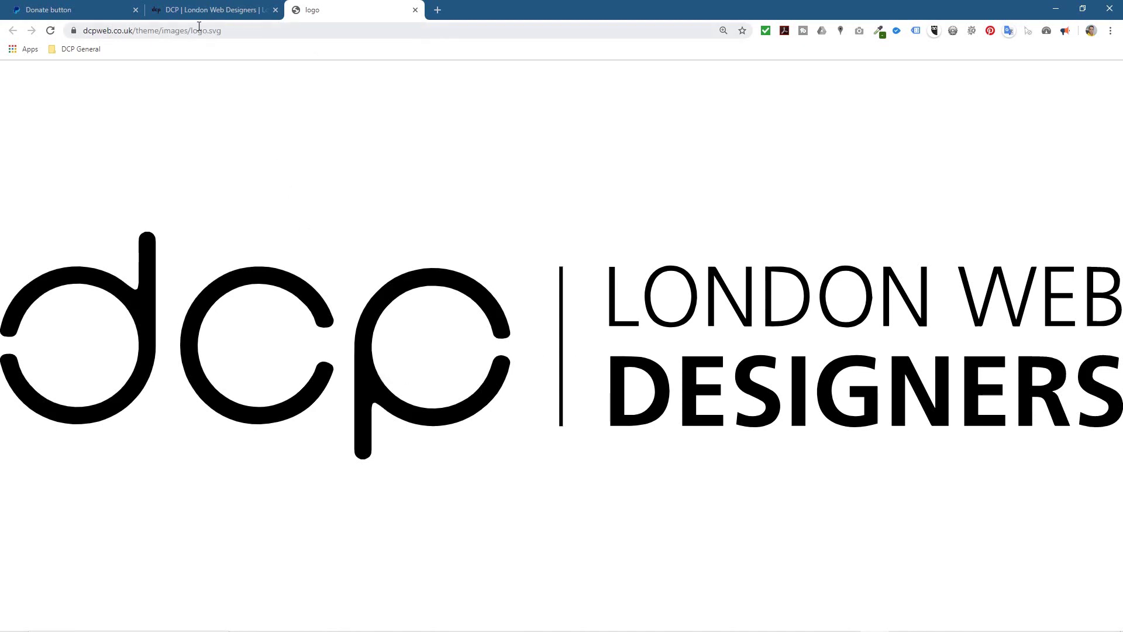
# Check the supported image formats hint on PayPal's Step 2.
pyautogui.click(207, 11)
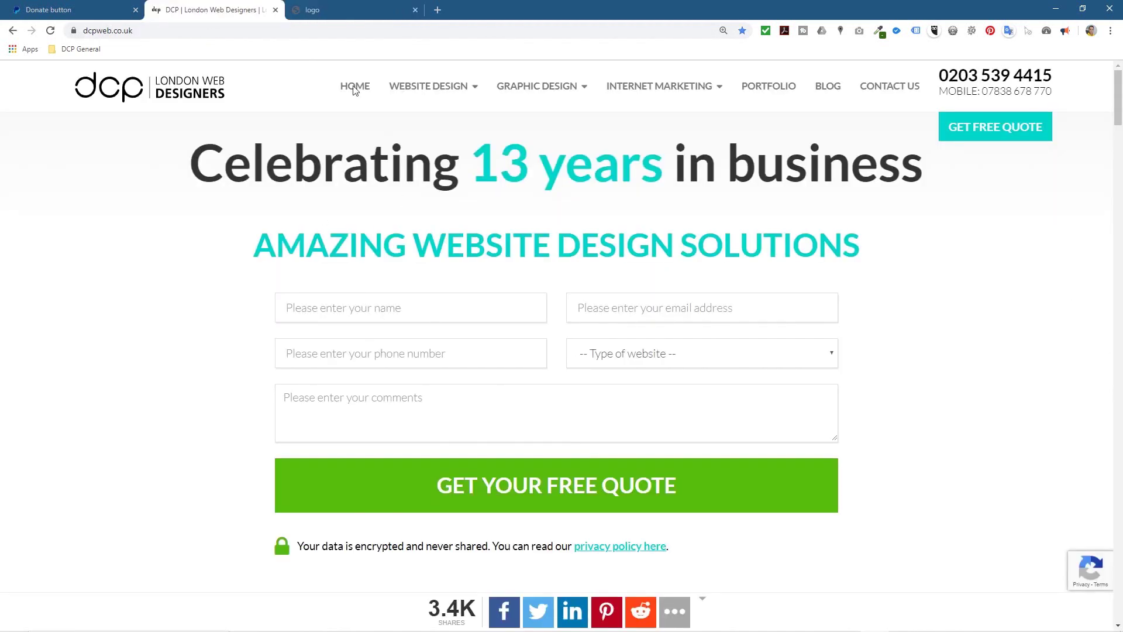
pyautogui.click(87, 11)
pyautogui.moveTo(399, 392); pyautogui.dragTo(581, 395)
pyautogui.click(581, 396)
pyautogui.doubleClick(580, 396)
# Check the DCP logo's web address ending, then close the logo tab.
pyautogui.click(346, 11)
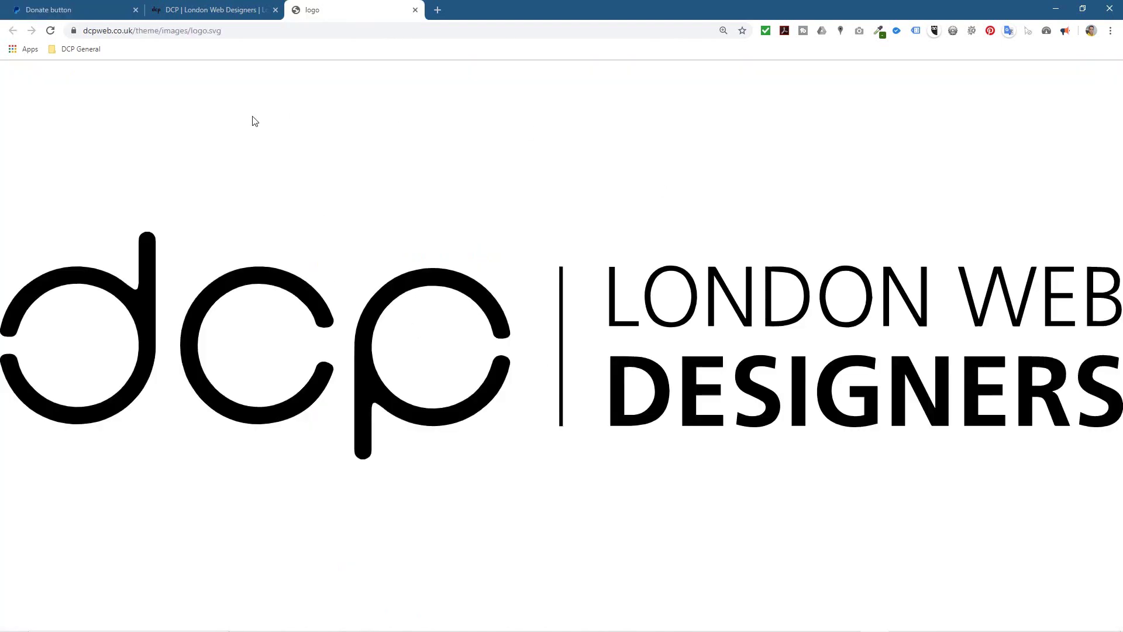
pyautogui.moveTo(248, 30); pyautogui.dragTo(268, 32)
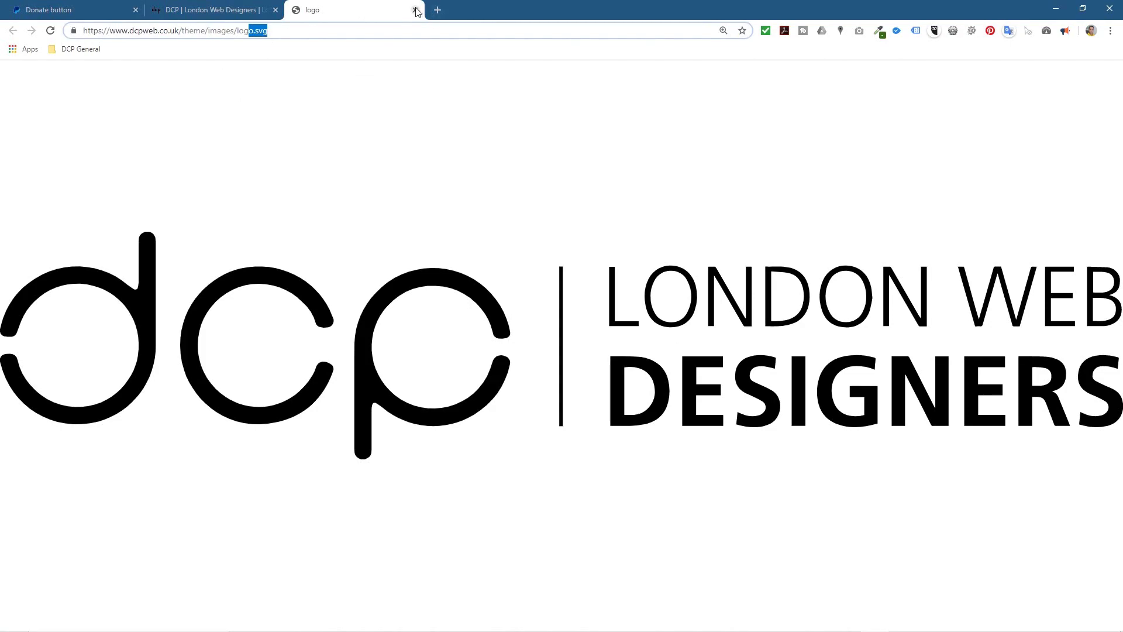
pyautogui.click(415, 11)
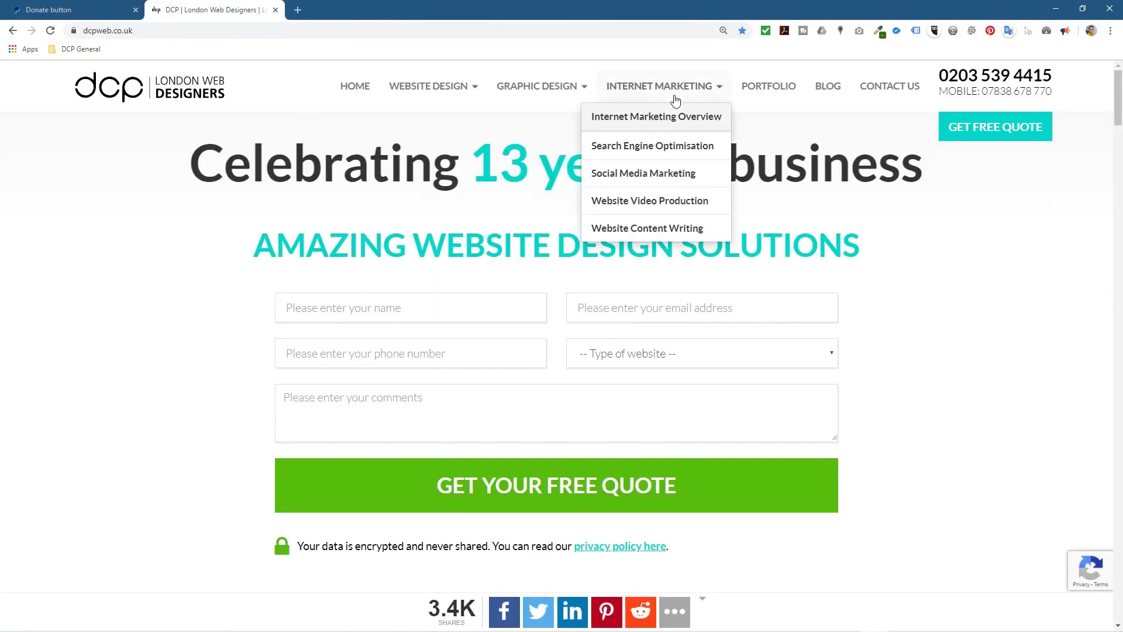
# Browse the DCP portfolio's company logo designs to the Cherry Box page.
pyautogui.click(760, 93)
pyautogui.scroll(-3, 517, 271)
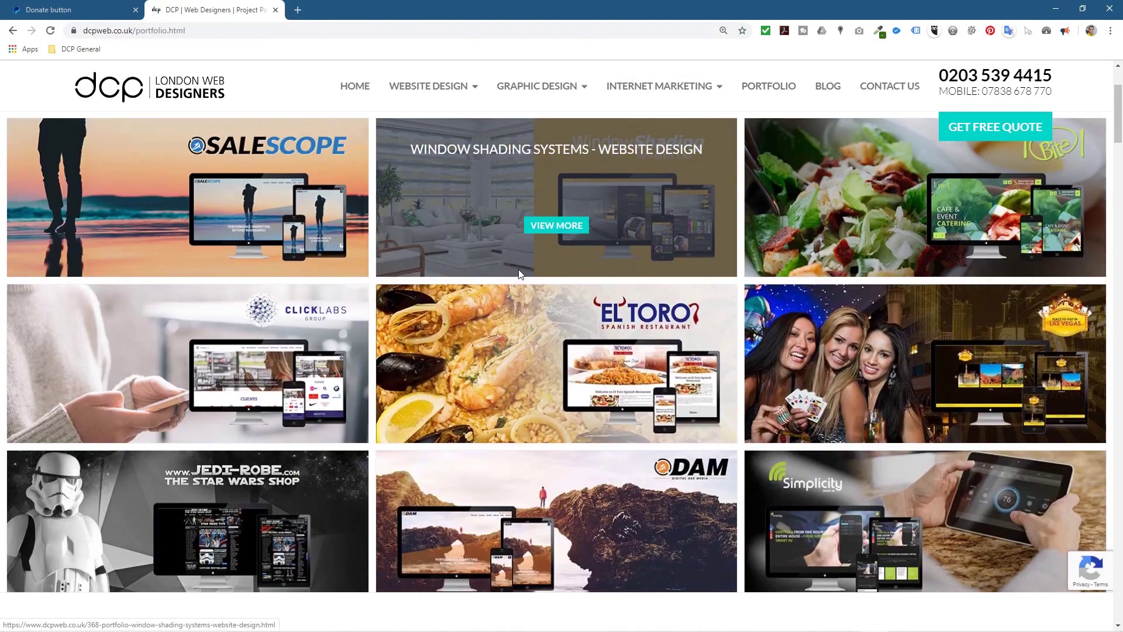
pyautogui.scroll(1, 618, 265)
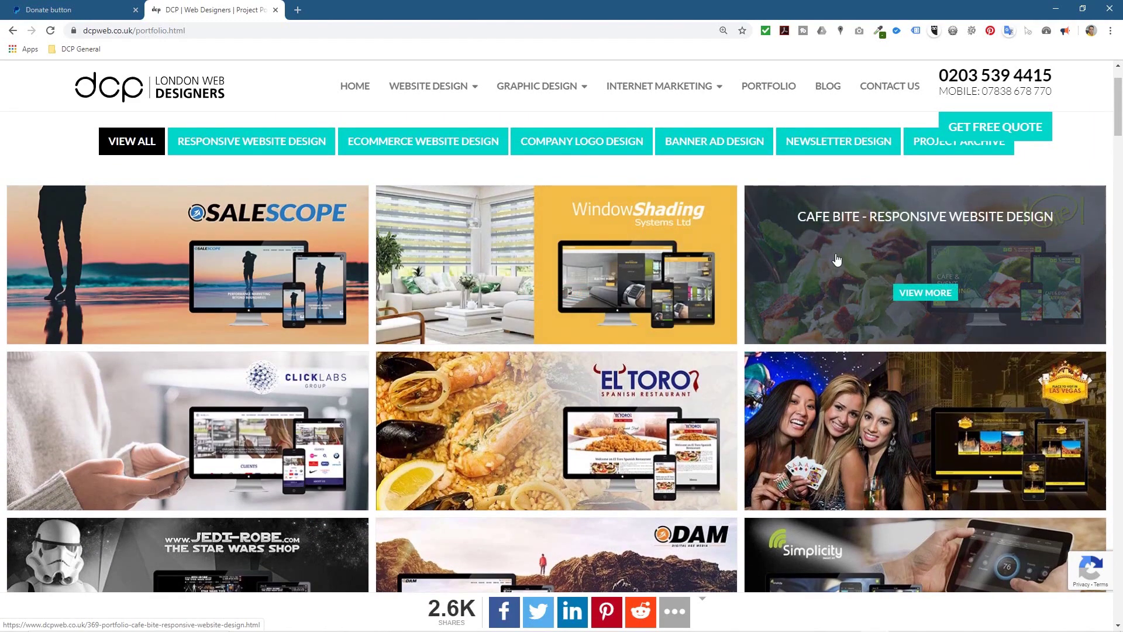
pyautogui.scroll(1, 623, 186)
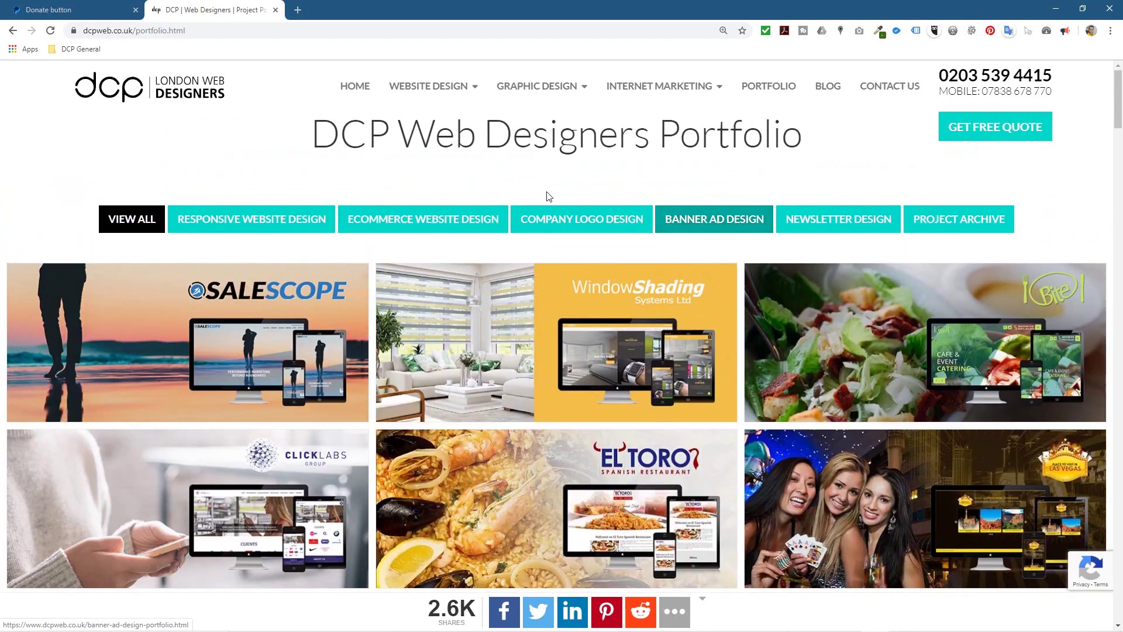
pyautogui.click(588, 229)
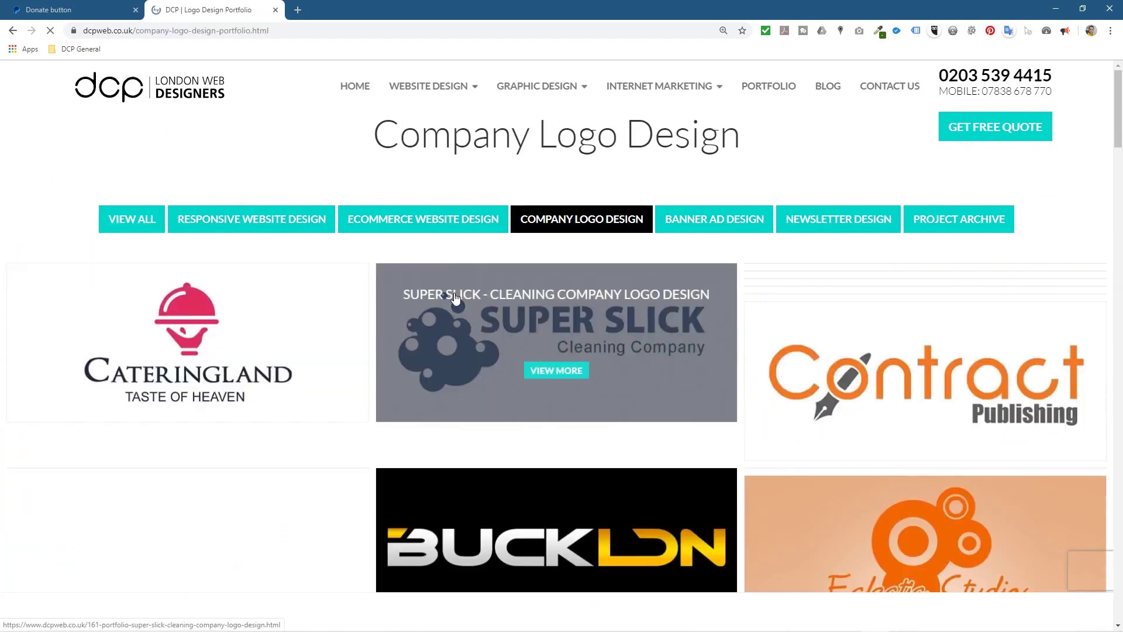
pyautogui.scroll(-1, 456, 299)
pyautogui.scroll(-1, 922, 351)
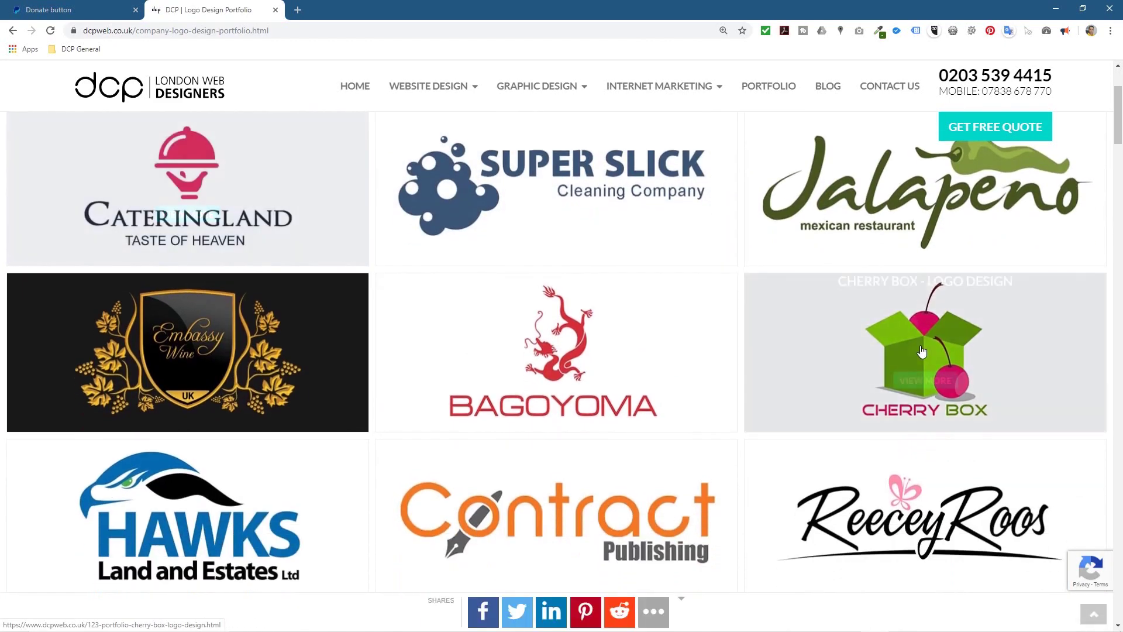
pyautogui.click(922, 351)
pyautogui.scroll(-5, 653, 391)
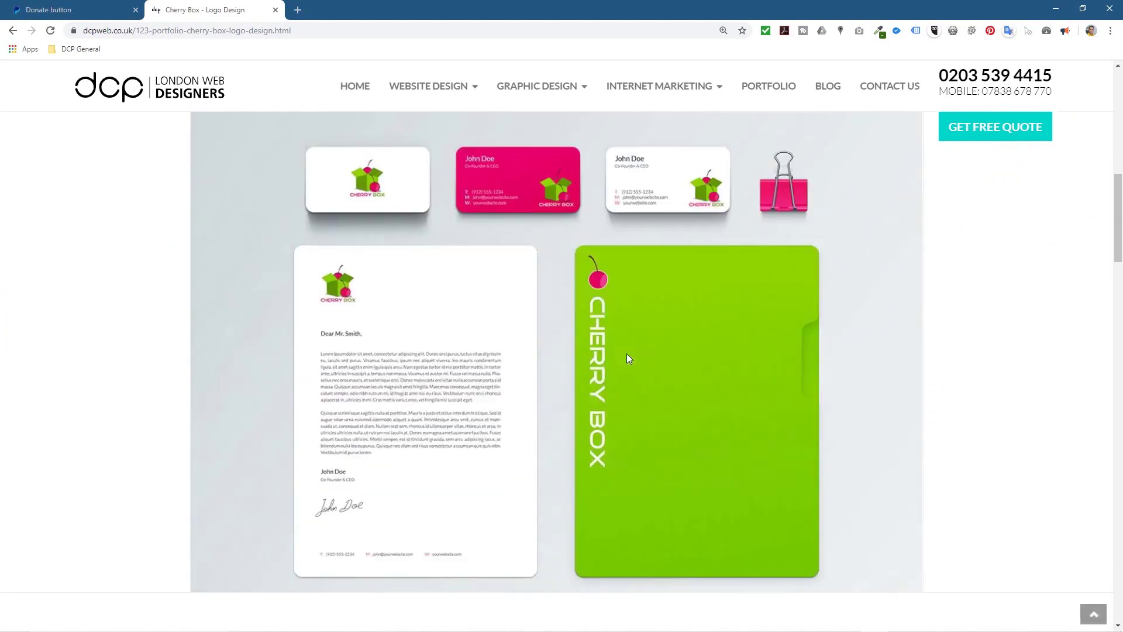
pyautogui.scroll(-8, 623, 350)
# Open the Cherry Box logo image in its own tab and copy its web address.
pyautogui.rightClick(556, 286)
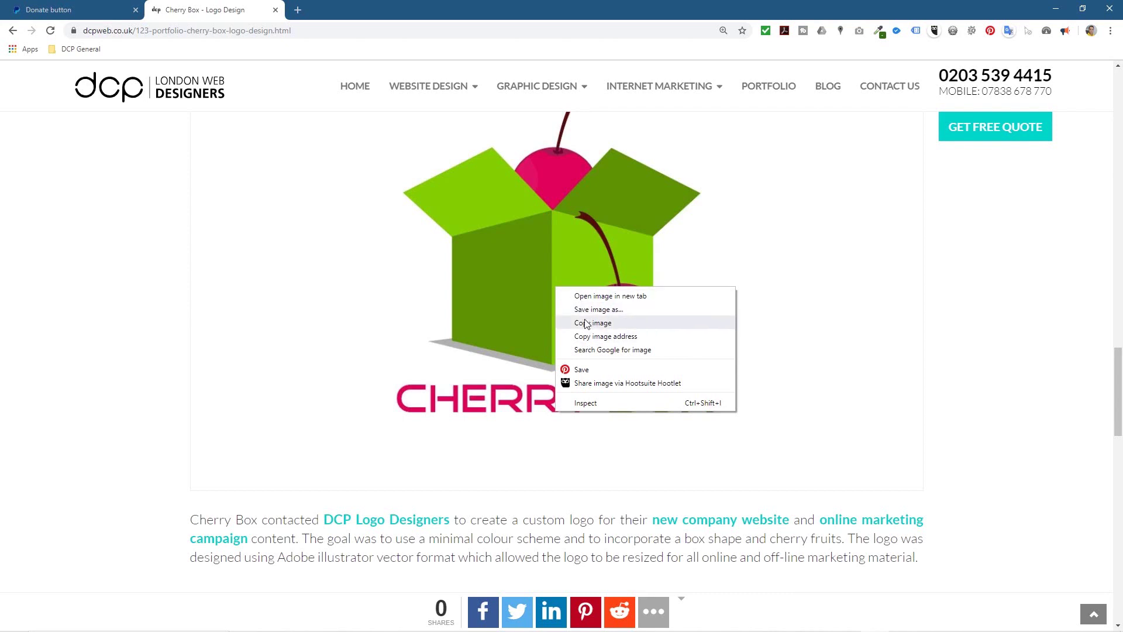
pyautogui.click(584, 296)
pyautogui.click(363, 11)
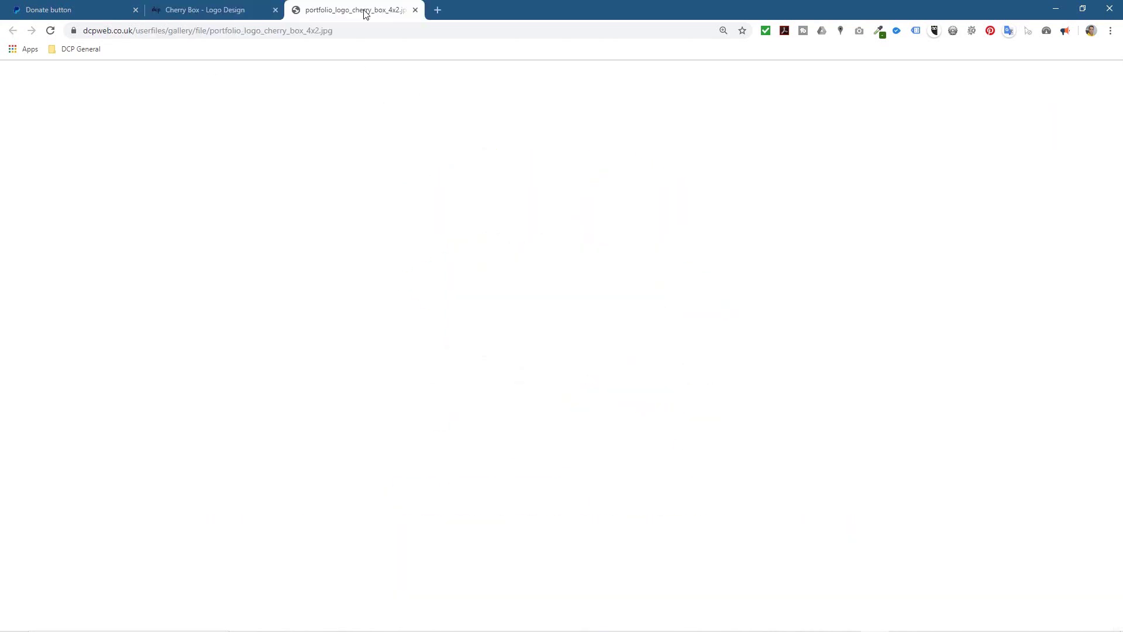
pyautogui.click(284, 30)
pyautogui.rightClick(286, 36)
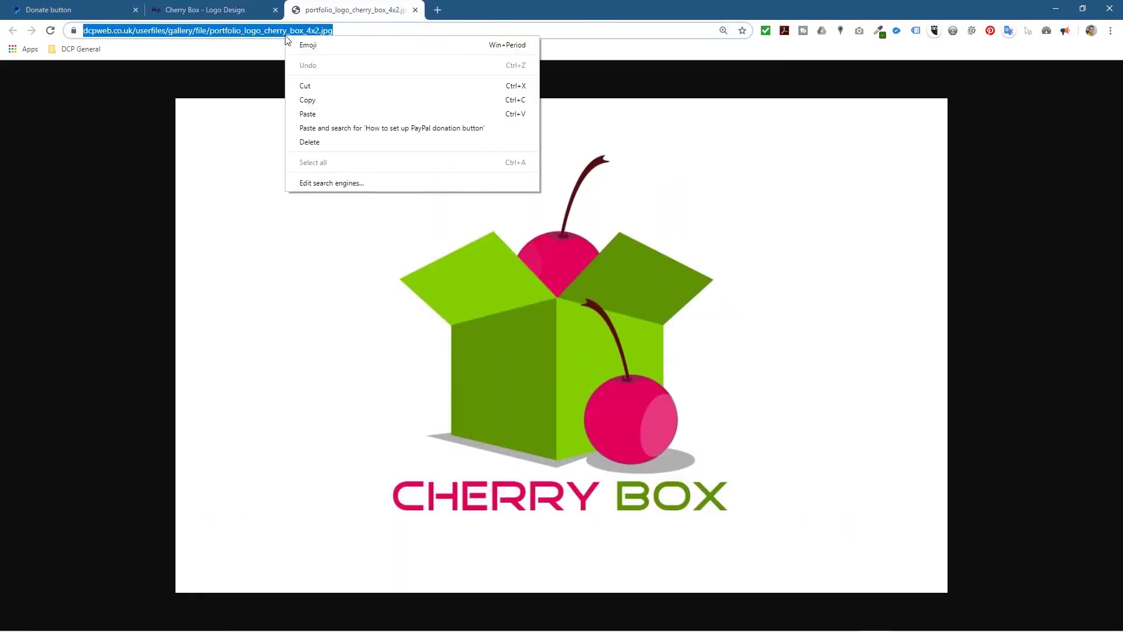
pyautogui.click(308, 100)
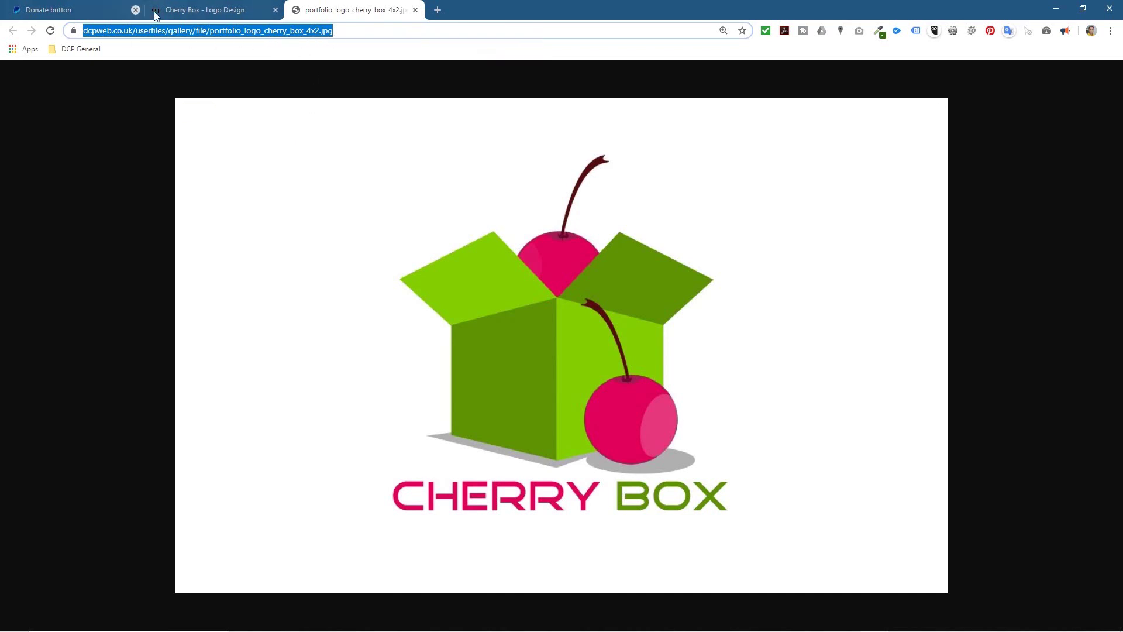
pyautogui.click(111, 10)
# Close the image tab and paste the Cherry Box logo address into Logo URL.
pyautogui.click(415, 10)
pyautogui.click(376, 366)
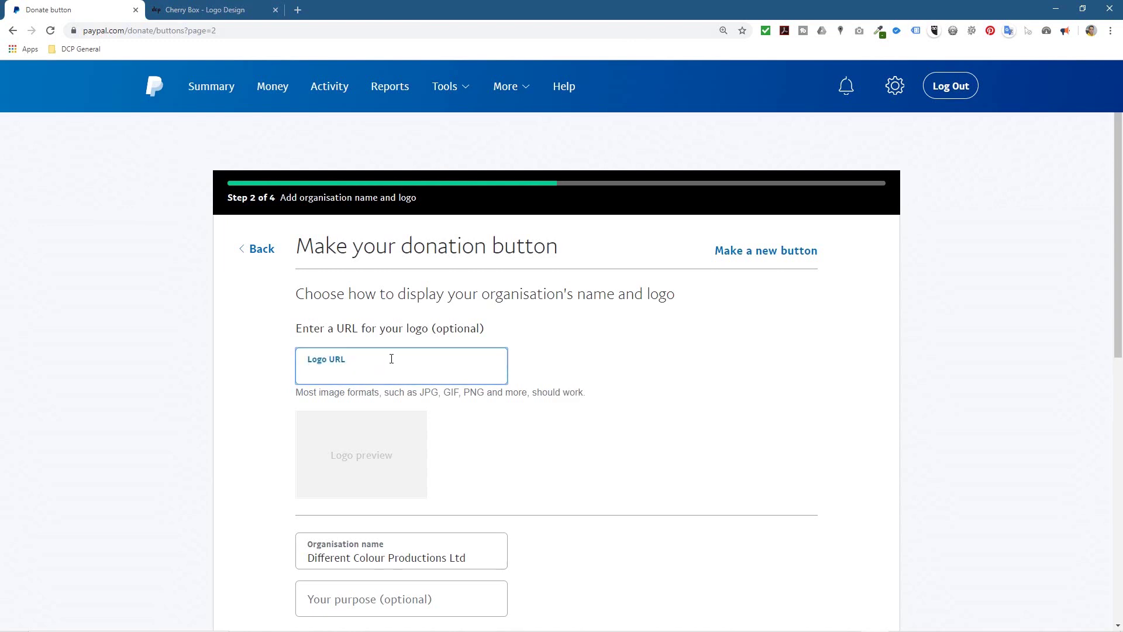
pyautogui.hotkey('ctrl', 'v')
pyautogui.click(470, 430)
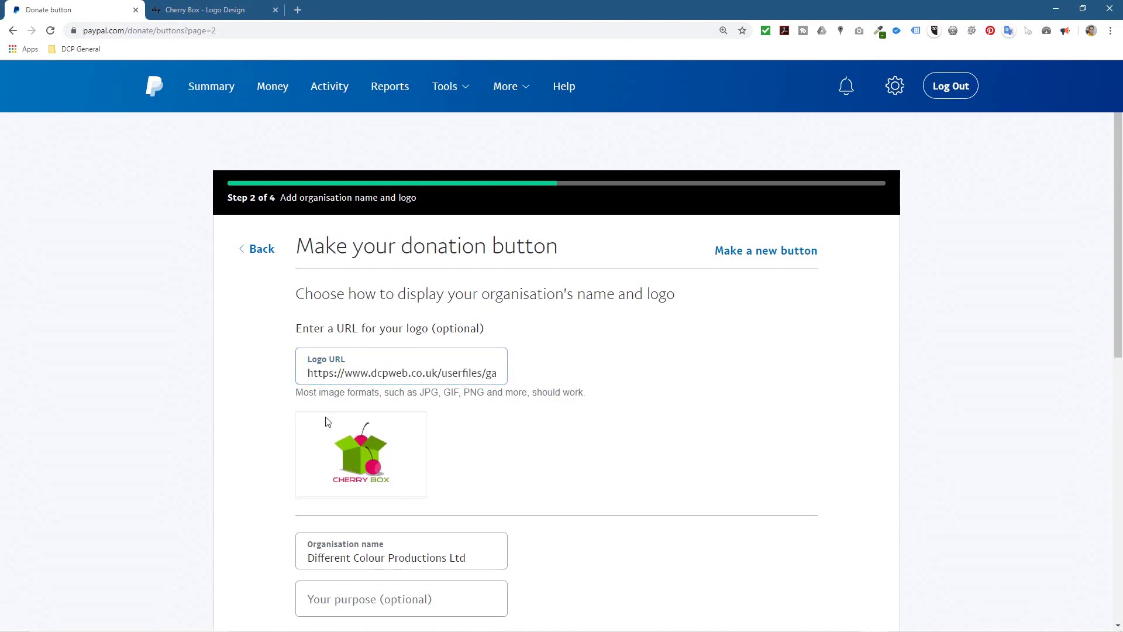
# Review the pasted logo address, then move to the organisation name and purpose fields.
pyautogui.moveTo(309, 373); pyautogui.dragTo(607, 379)
pyautogui.click(629, 373)
pyautogui.doubleClick(335, 373)
pyautogui.click(667, 422)
pyautogui.moveTo(327, 371); pyautogui.dragTo(557, 376)
pyautogui.click(673, 377)
pyautogui.moveTo(405, 328); pyautogui.dragTo(519, 329)
pyautogui.click(519, 329)
pyautogui.scroll(-1, 448, 454)
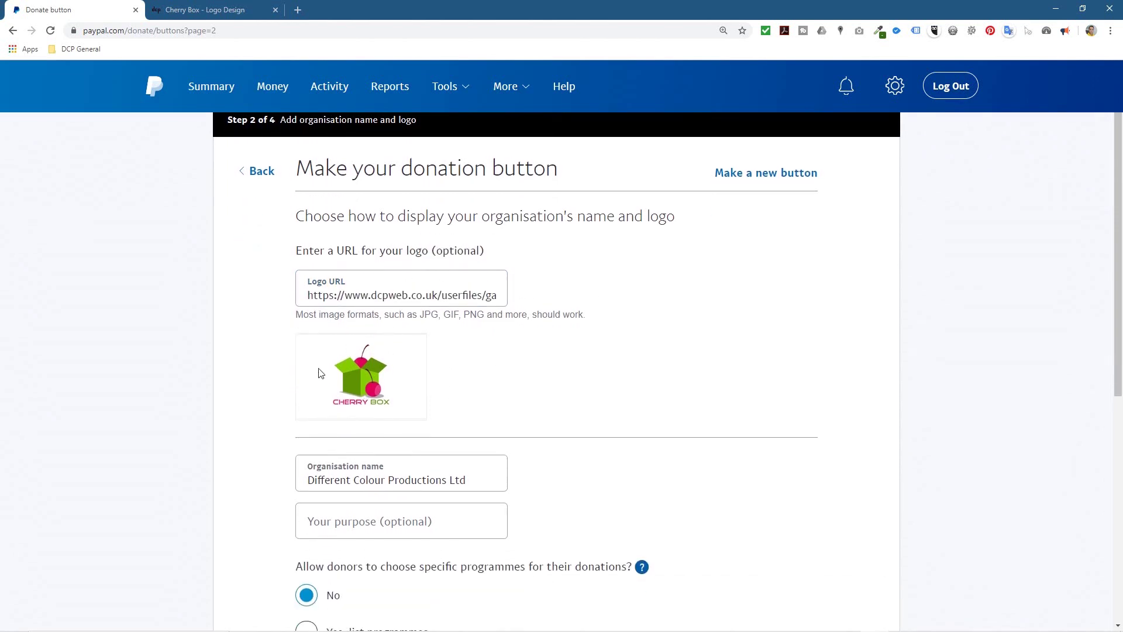
pyautogui.scroll(-3, 397, 321)
pyautogui.click(403, 329)
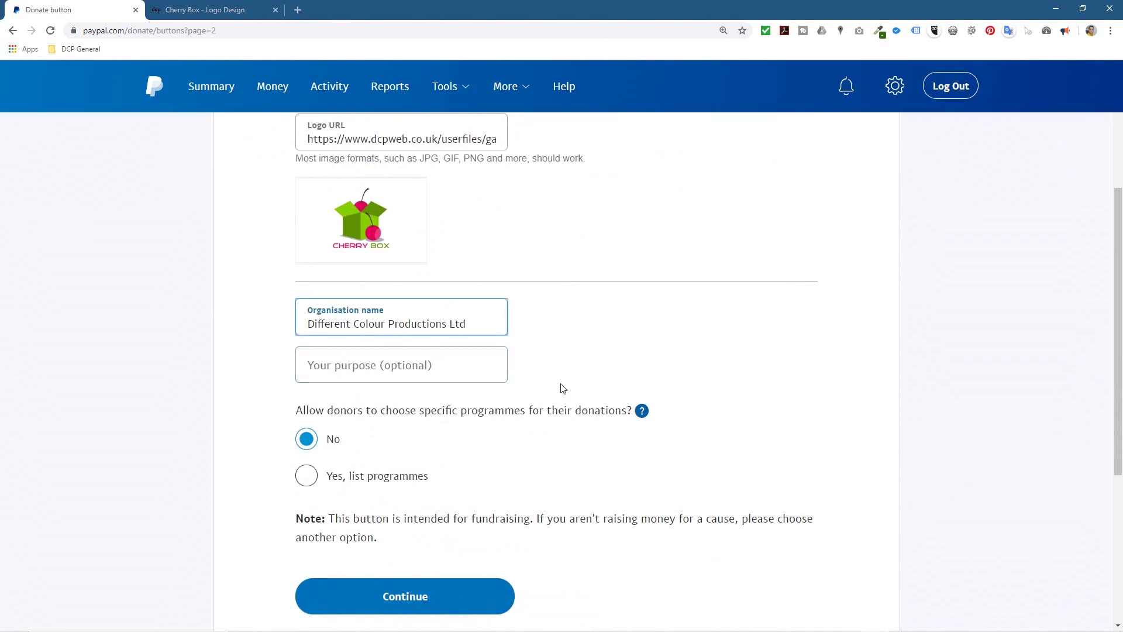
pyautogui.click(363, 365)
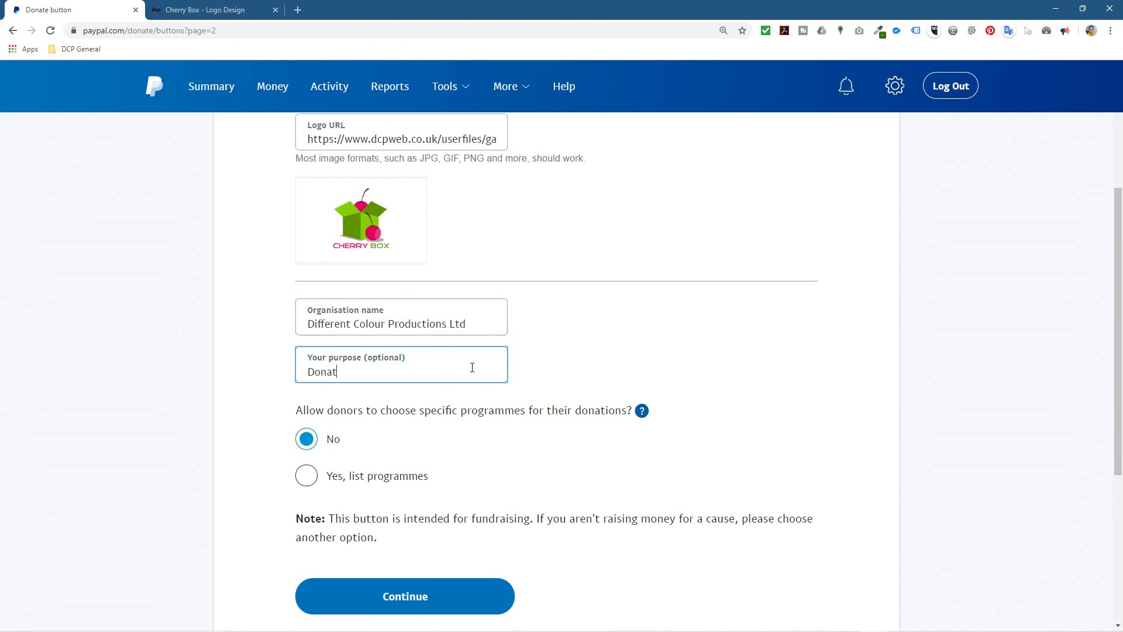
# Enter 'Donations for a new computer' as the donation purpose.
pyautogui.write('Donations for a new computer')
pyautogui.click(697, 345)
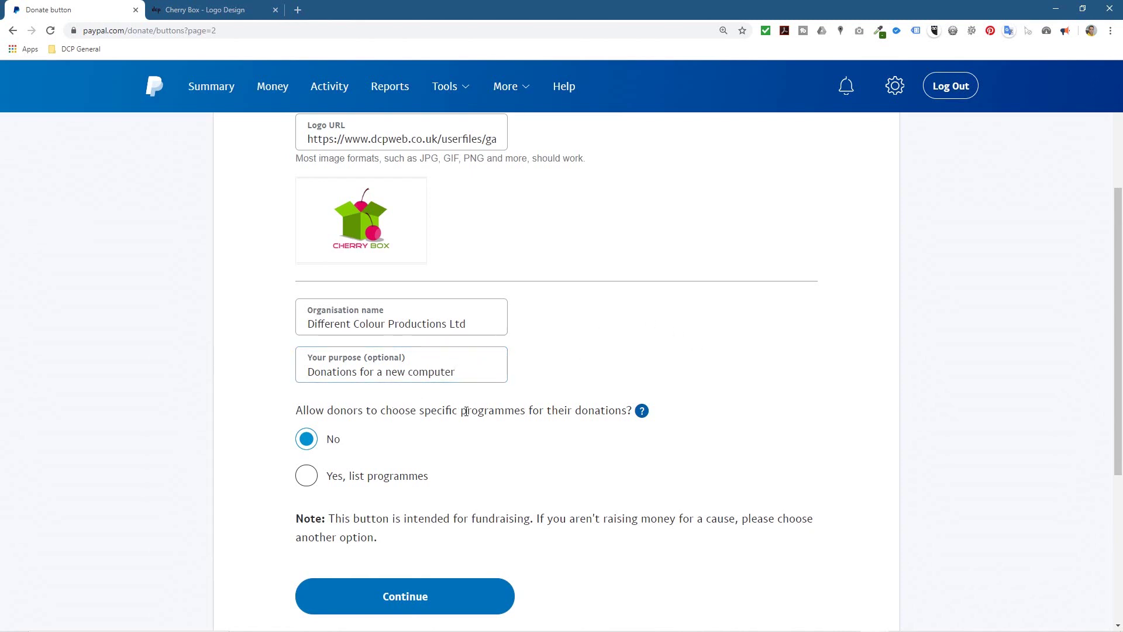
pyautogui.moveTo(635, 415)
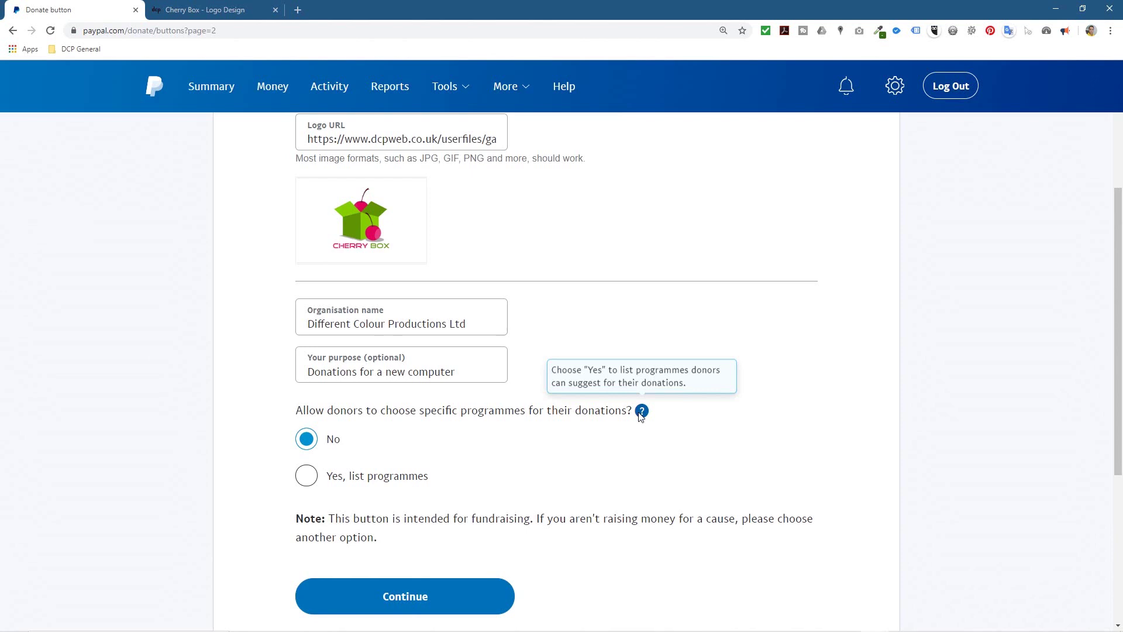
# Switch programme listing off and back on so donors can choose specific programmes.
pyautogui.click(314, 475)
pyautogui.scroll(-1, 431, 507)
pyautogui.click(422, 444)
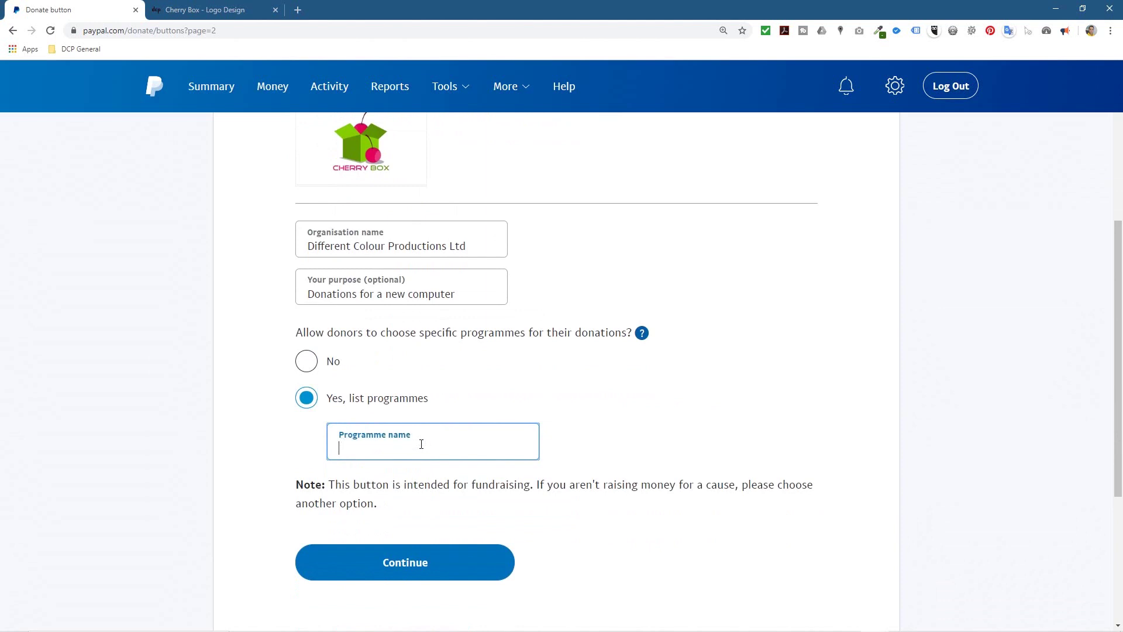
pyautogui.click(323, 364)
pyautogui.moveTo(310, 333); pyautogui.dragTo(628, 335)
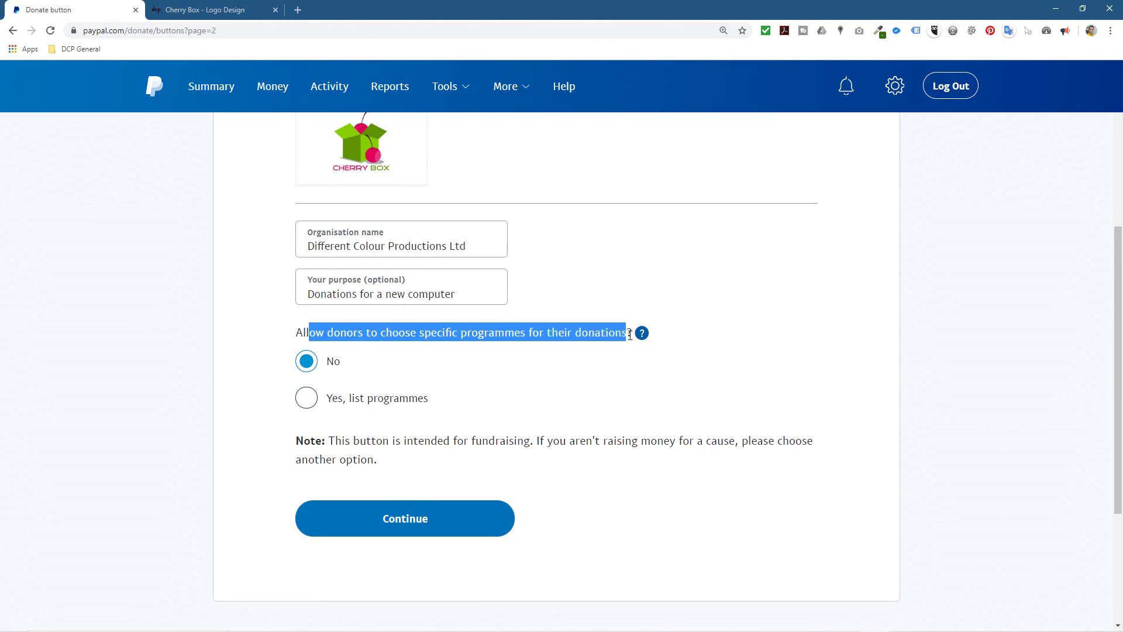
pyautogui.moveTo(640, 338)
pyautogui.click(411, 365)
pyautogui.click(306, 397)
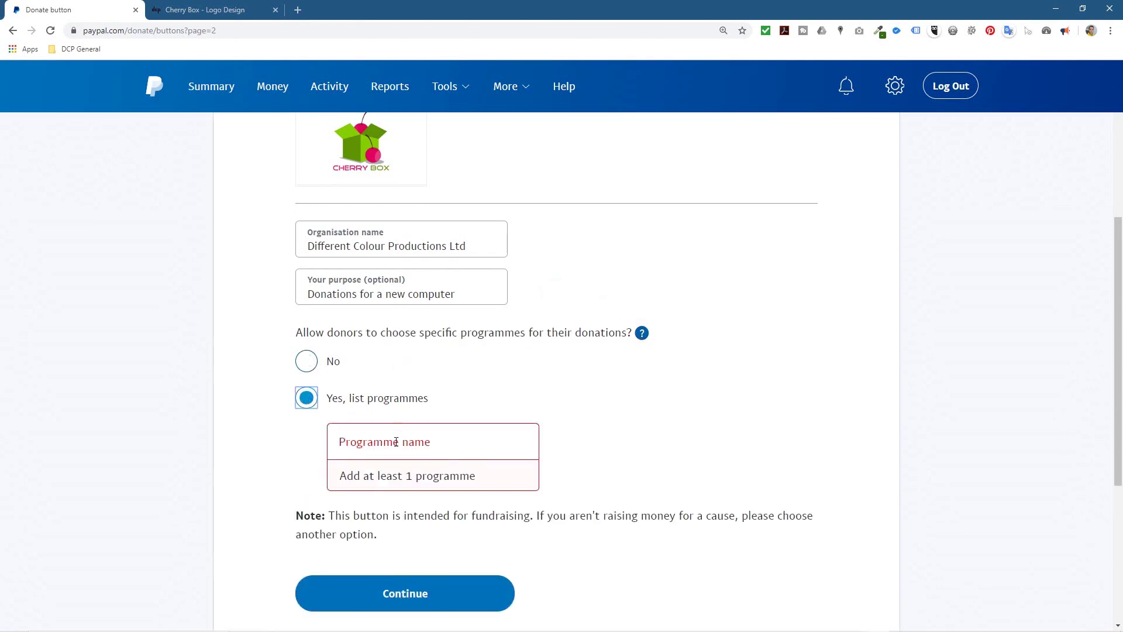
# Add Wireless Keyboard as the first programme.
pyautogui.click(404, 447)
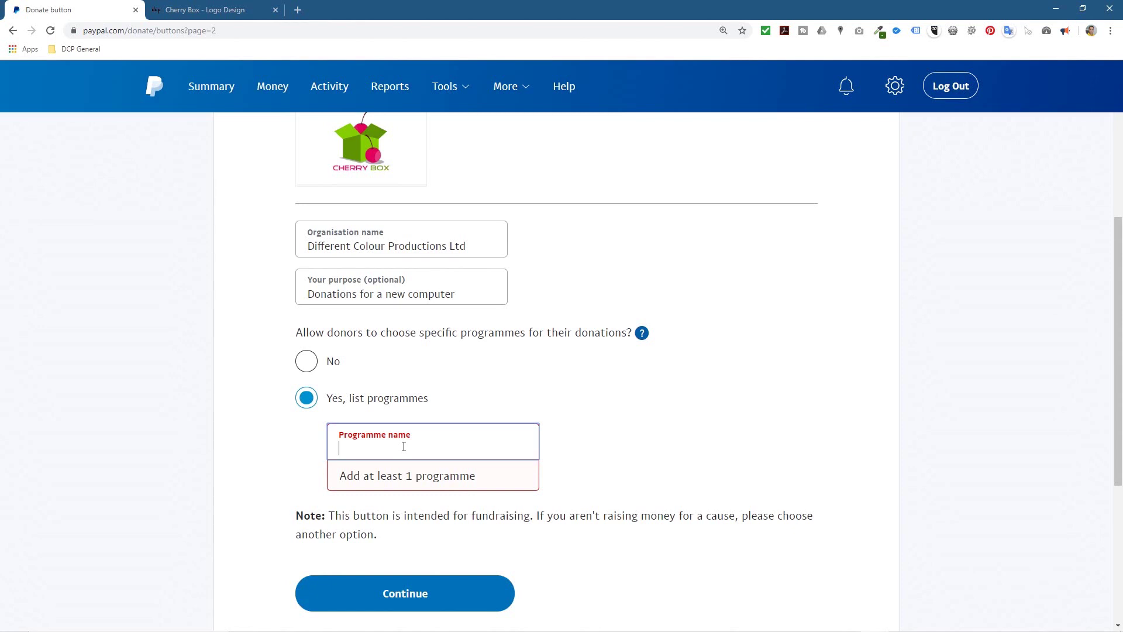
pyautogui.write('Wied')
pyautogui.press('BackSpace')
pyautogui.press('BackSpace')
pyautogui.write('reless Keyboard')
pyautogui.click(407, 477)
pyautogui.click(561, 458)
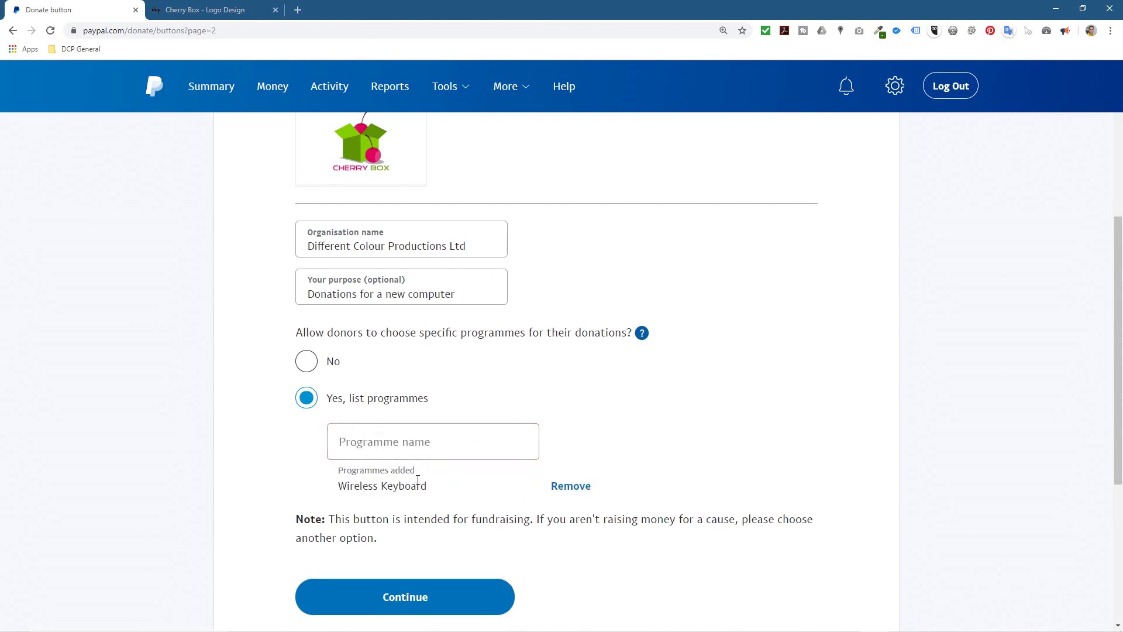
# Add Gaming Keyboard as a second programme and continue to Step 3.
pyautogui.click(402, 442)
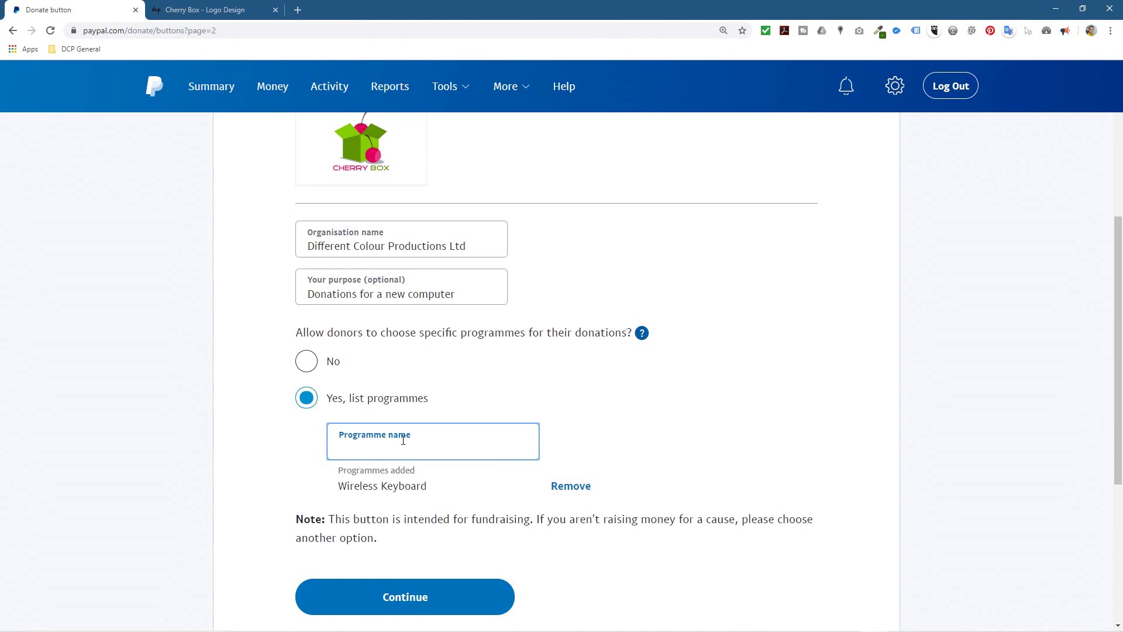
pyautogui.write('Gaming Keyboard')
pyautogui.click(560, 441)
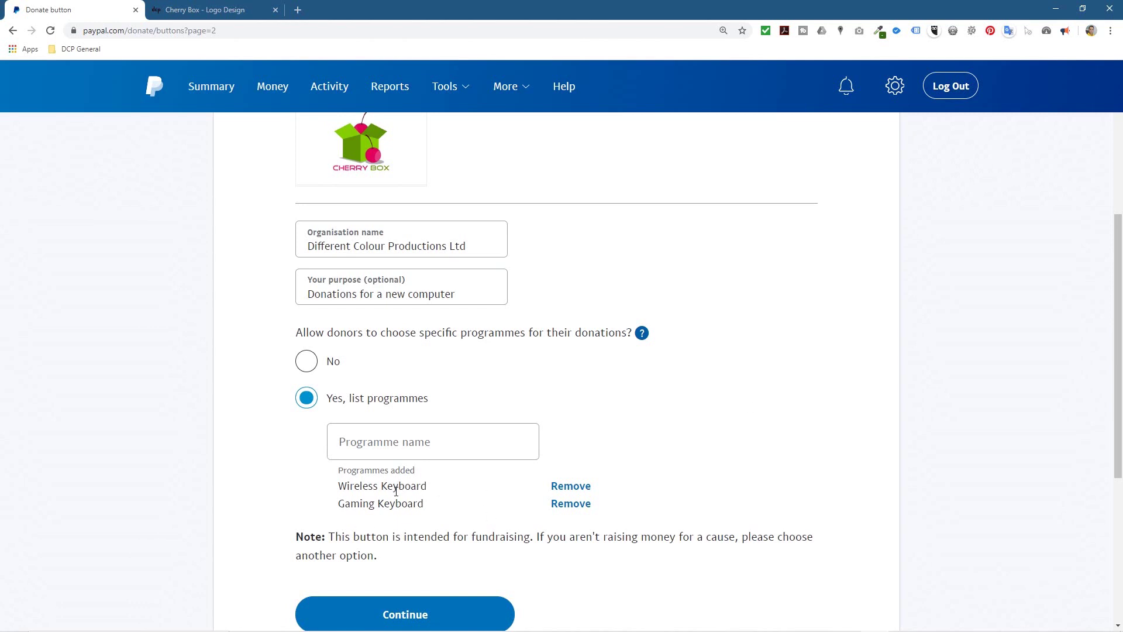
pyautogui.moveTo(326, 294); pyautogui.dragTo(452, 294)
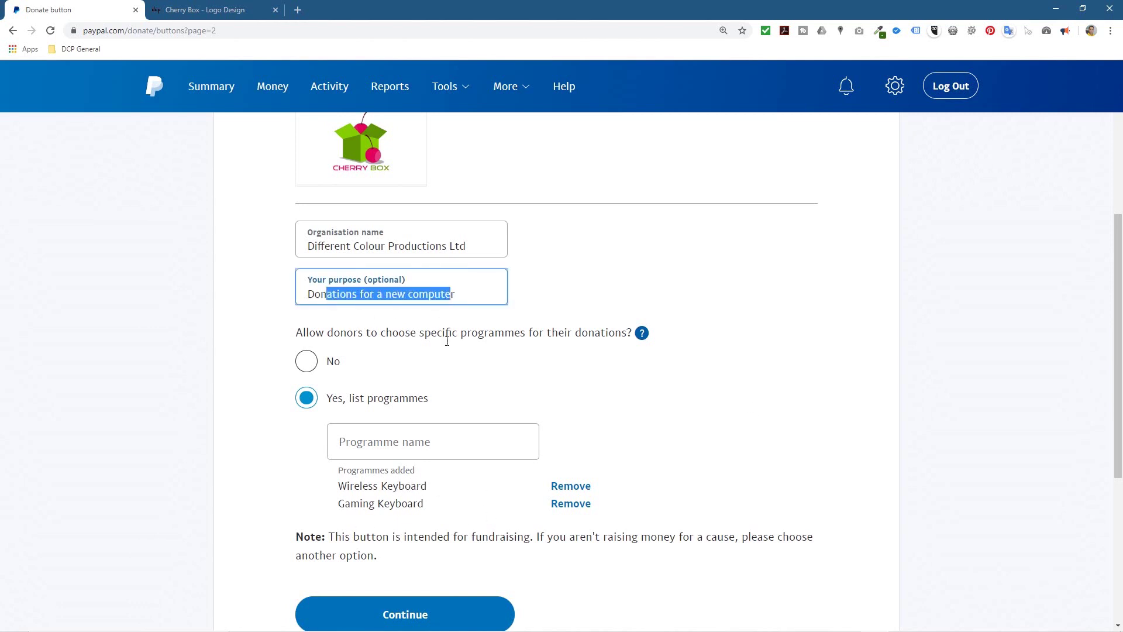
pyautogui.moveTo(411, 486)
pyautogui.mouseDown()
pyautogui.moveTo(363, 486)
pyautogui.moveTo(407, 503)
pyautogui.mouseUp()
pyautogui.click(407, 505)
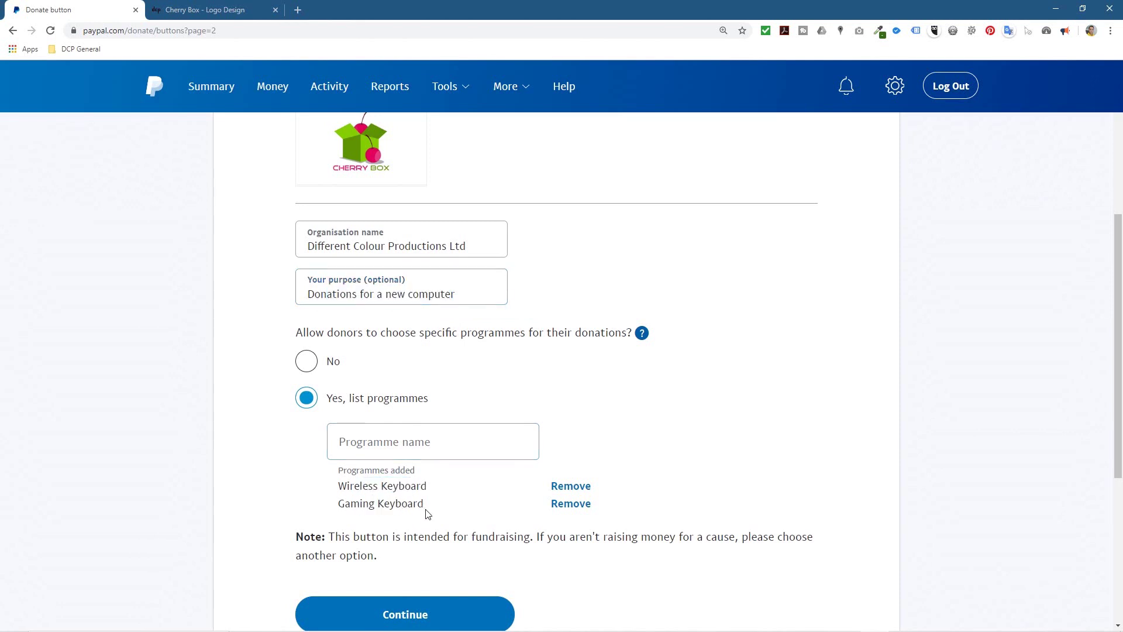
pyautogui.scroll(-3, 451, 498)
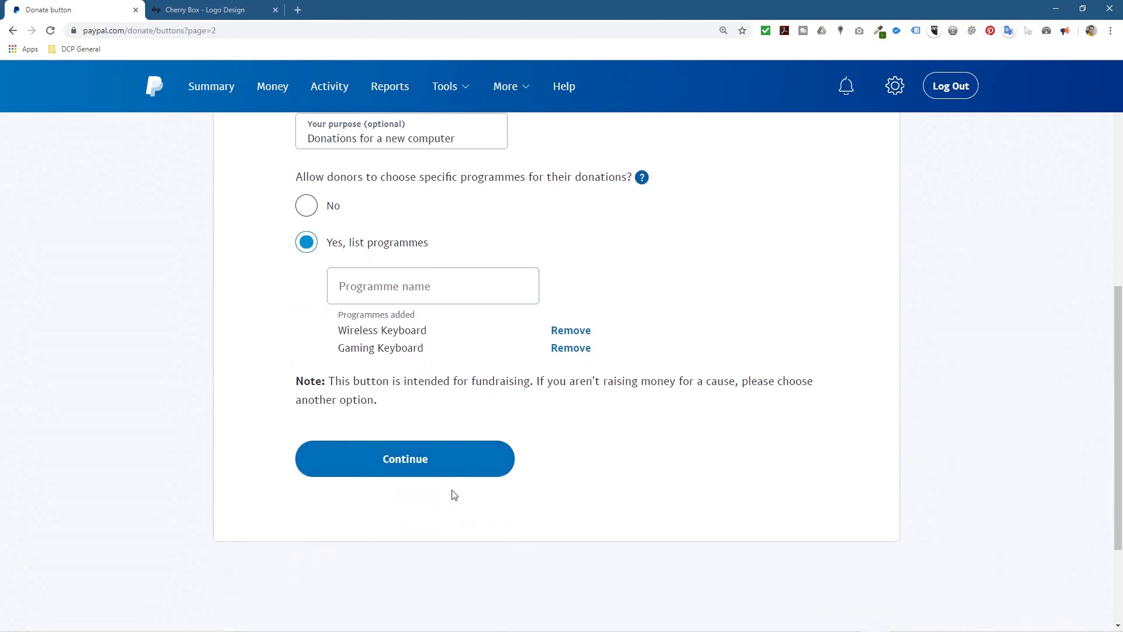
pyautogui.click(414, 466)
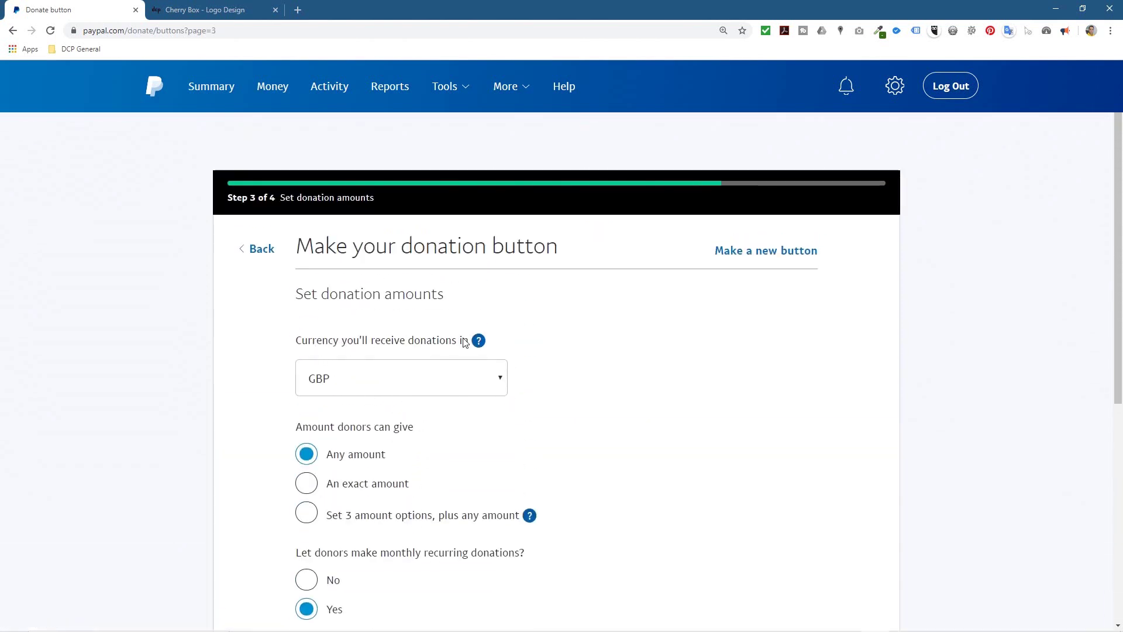
# Keep GBP as the donation currency and let donors give an exact amount.
pyautogui.click(461, 383)
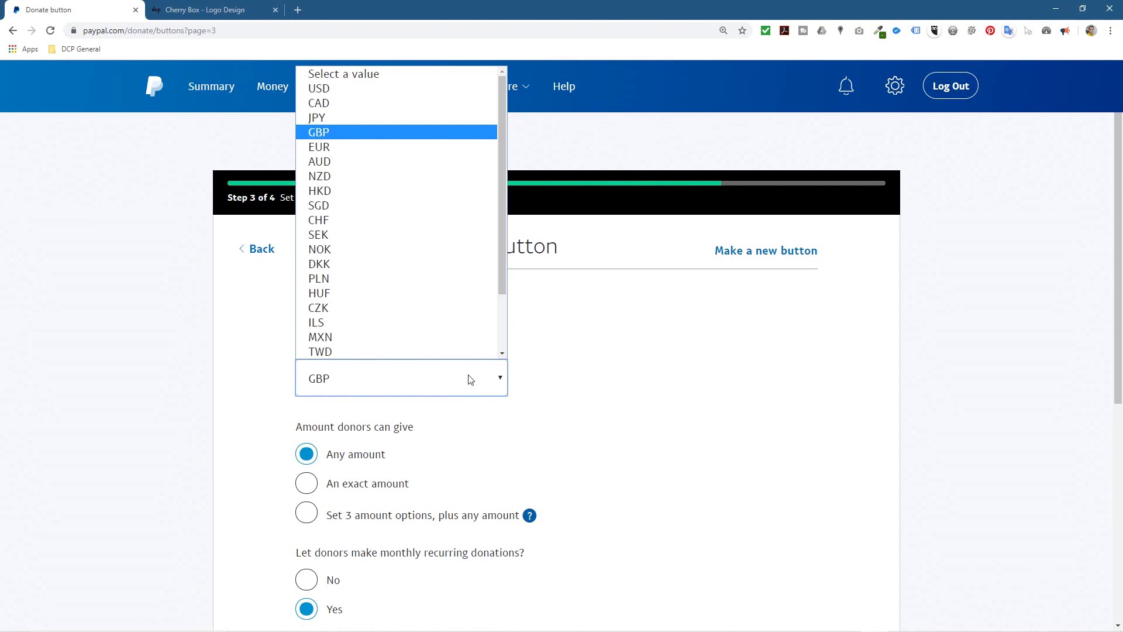
pyautogui.click(350, 128)
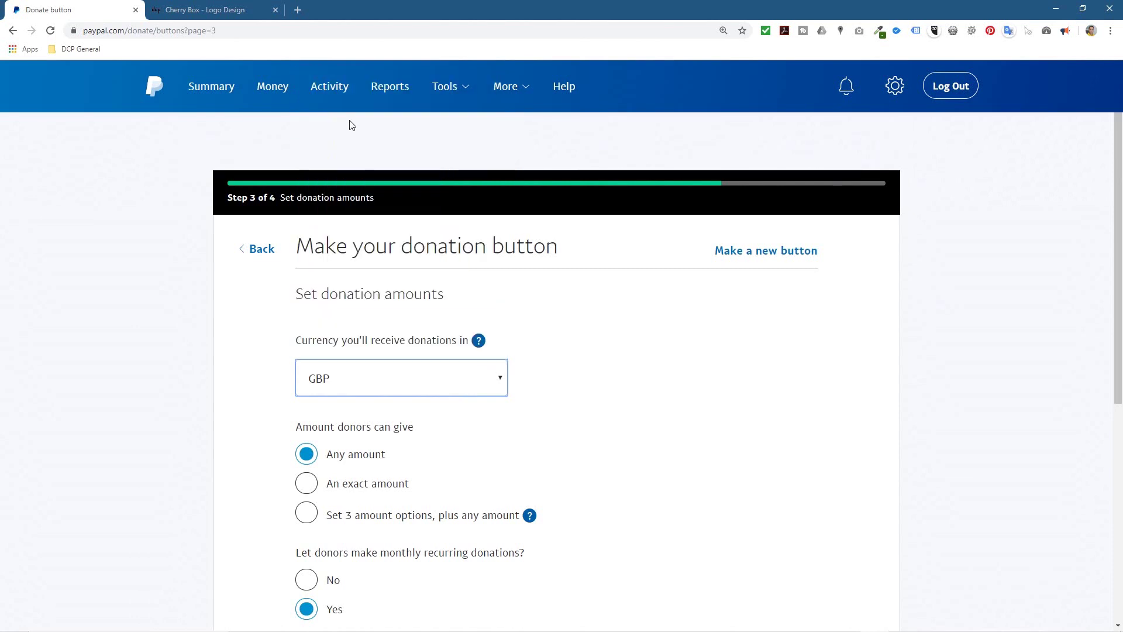
pyautogui.click(613, 446)
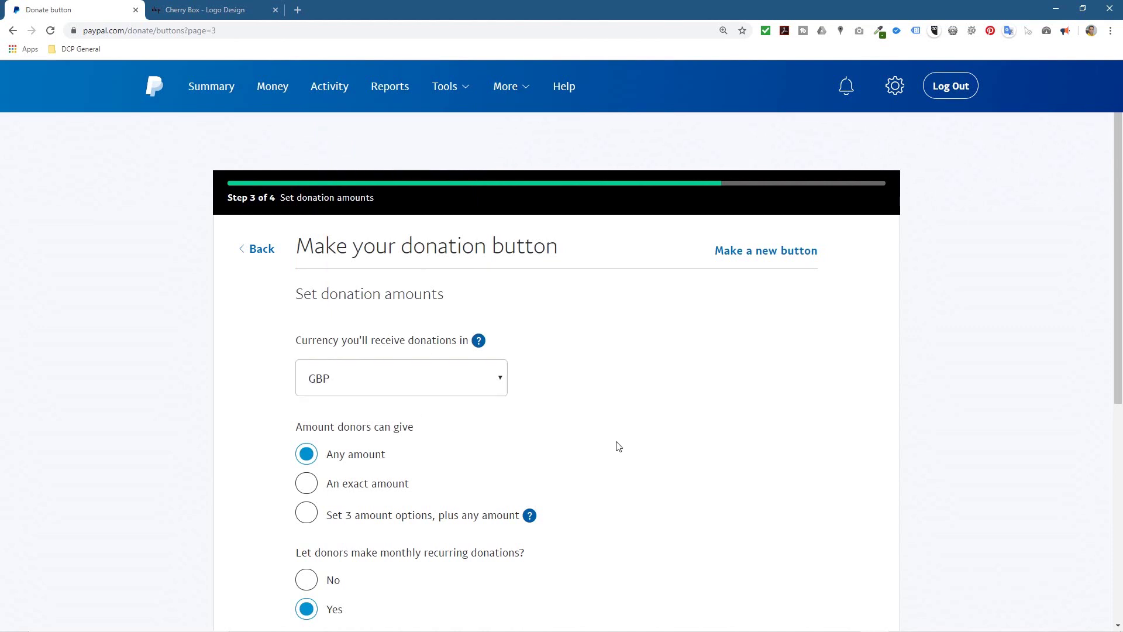
pyautogui.scroll(-3, 619, 446)
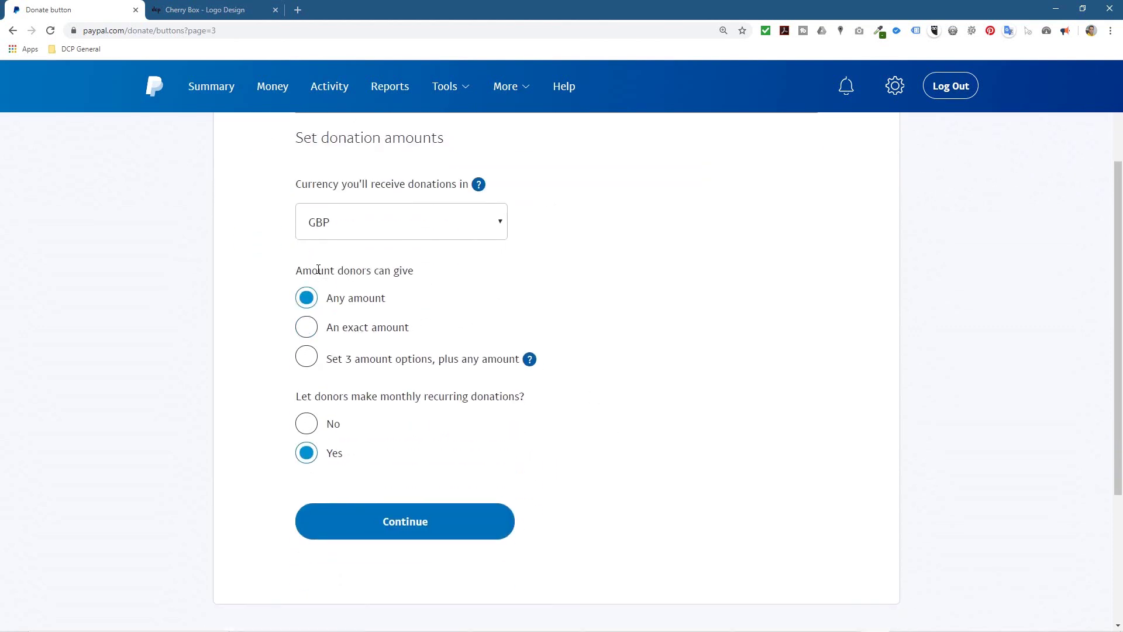
pyautogui.moveTo(319, 270); pyautogui.dragTo(401, 273)
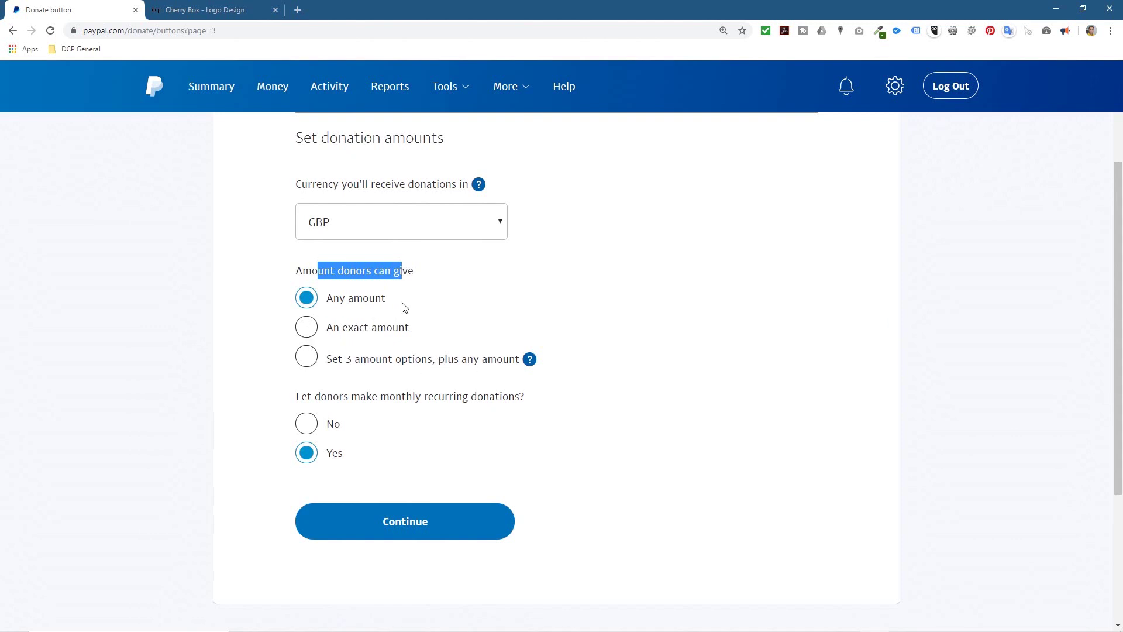
pyautogui.click(702, 299)
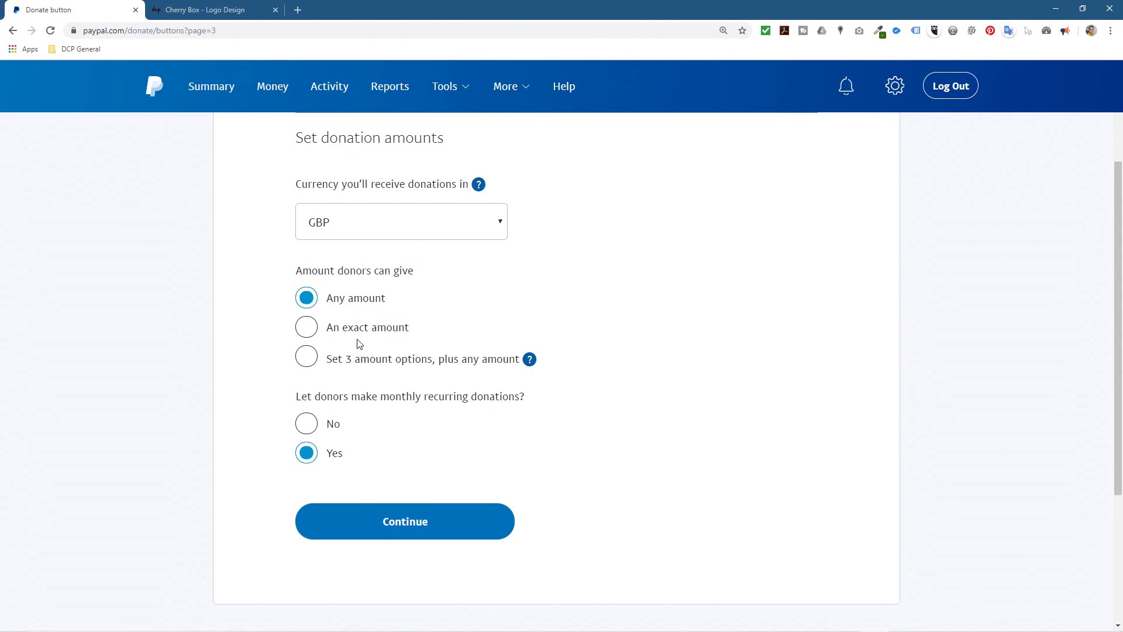
pyautogui.click(307, 328)
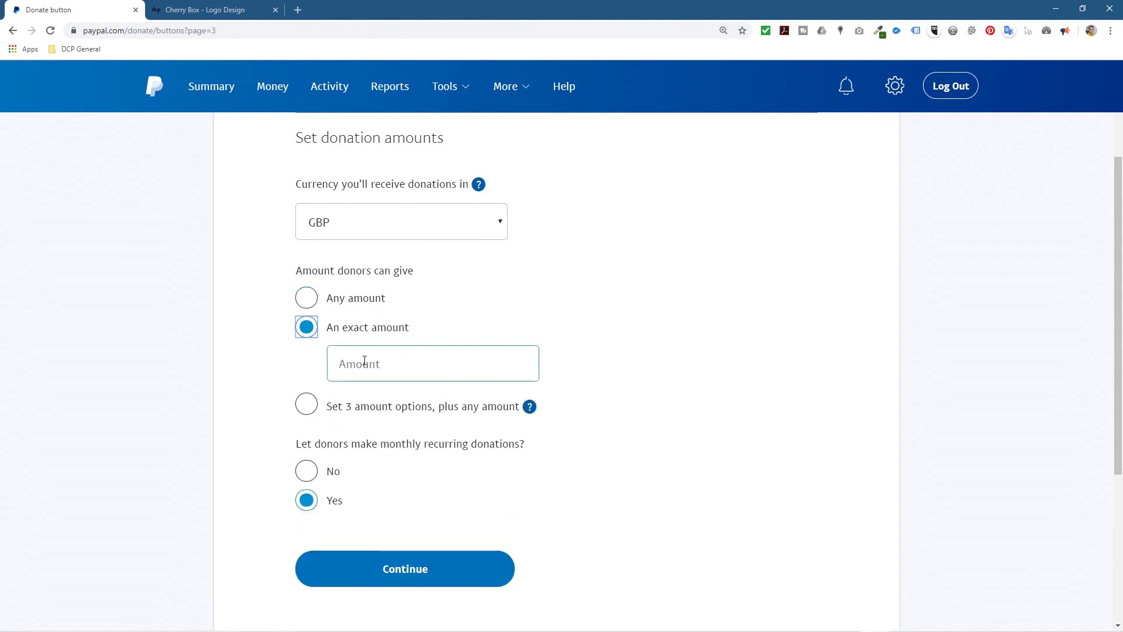
# Offer three preset amounts, 1.00, 3.00 and 5.00, plus any amount.
pyautogui.click(307, 404)
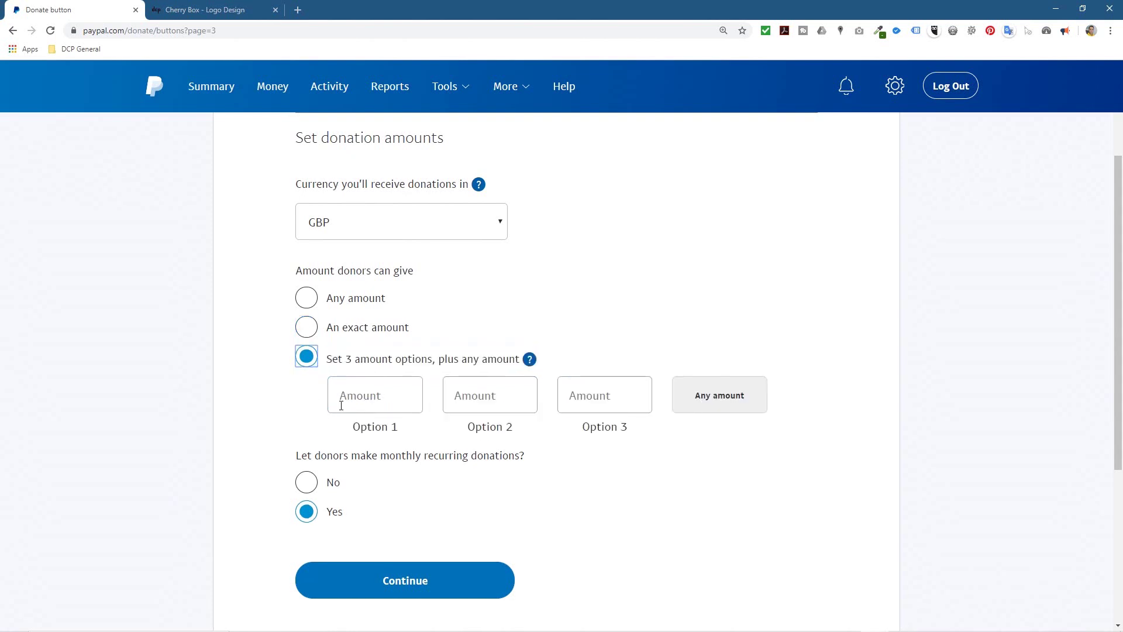
pyautogui.click(373, 397)
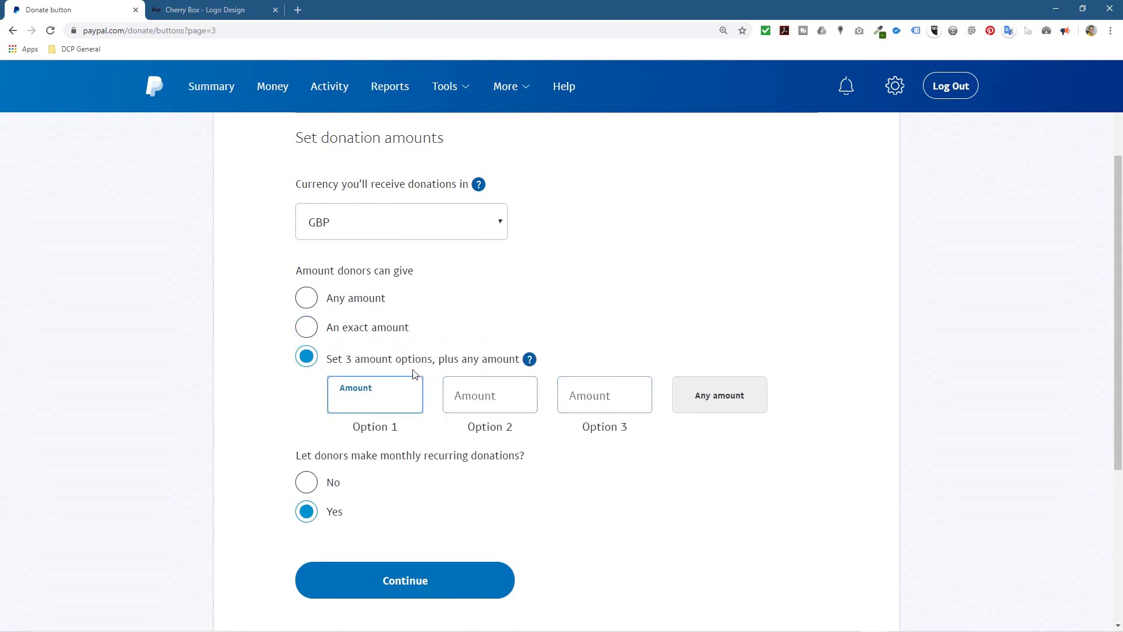
pyautogui.write('1.00')
pyautogui.press('Tab')
pyautogui.write('3.00')
pyautogui.press('Tab')
pyautogui.write('0.500')
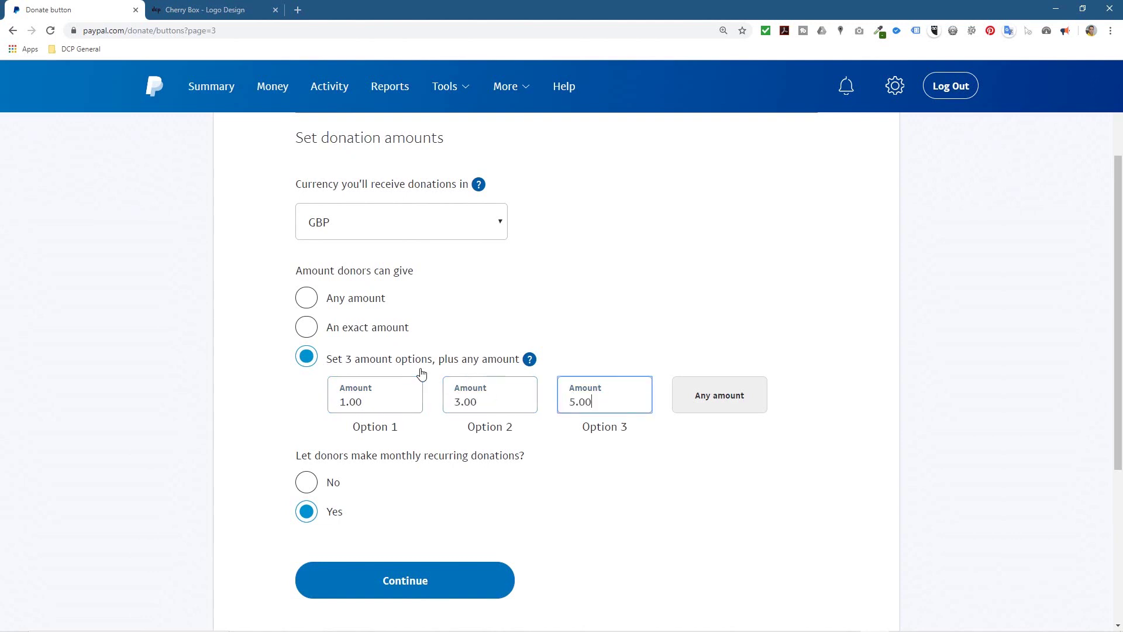
pyautogui.click(625, 283)
# Review the 5.00 and 1.00 amounts and the monthly recurring donations question.
pyautogui.click(577, 406)
pyautogui.scroll(-3, 387, 431)
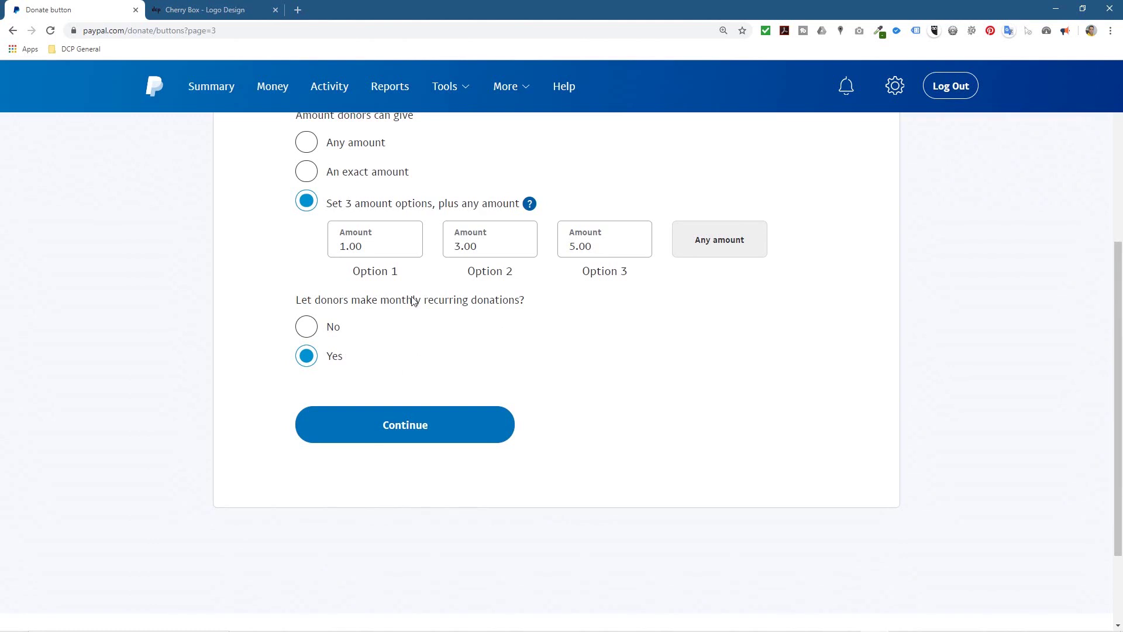
pyautogui.click(342, 244)
pyautogui.moveTo(375, 299); pyautogui.dragTo(520, 299)
pyautogui.click(640, 340)
# Continue to Step 4 optional settings and expand 'Get information from donors'.
pyautogui.click(419, 440)
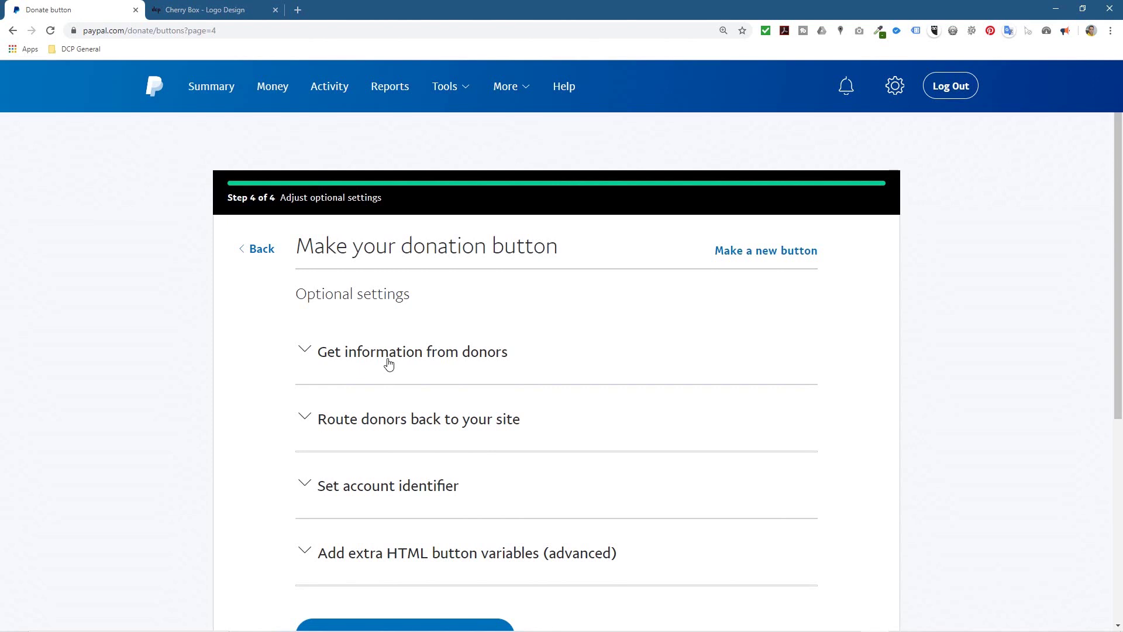
pyautogui.click(389, 364)
pyautogui.moveTo(335, 385); pyautogui.dragTo(478, 385)
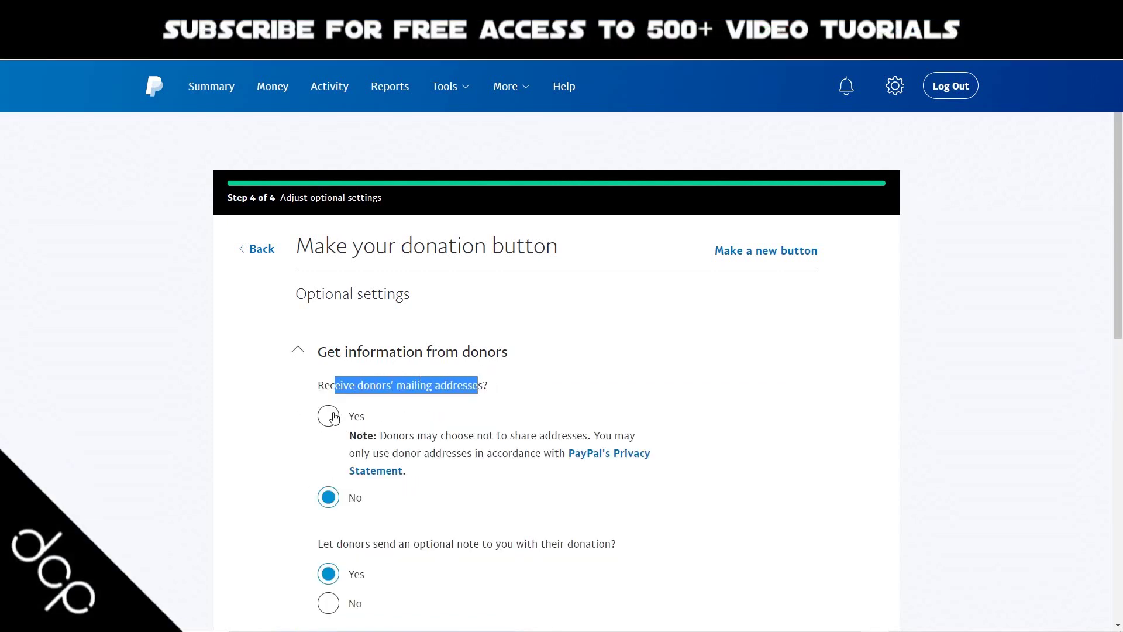
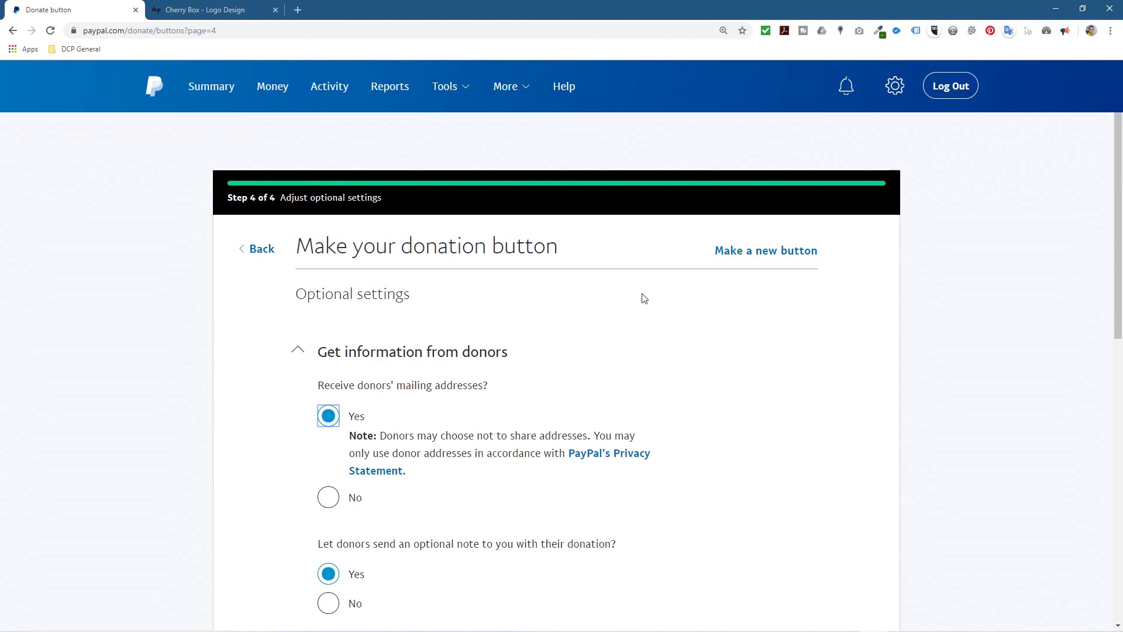
pyautogui.click(240, 426)
pyautogui.scroll(-4, 535, 451)
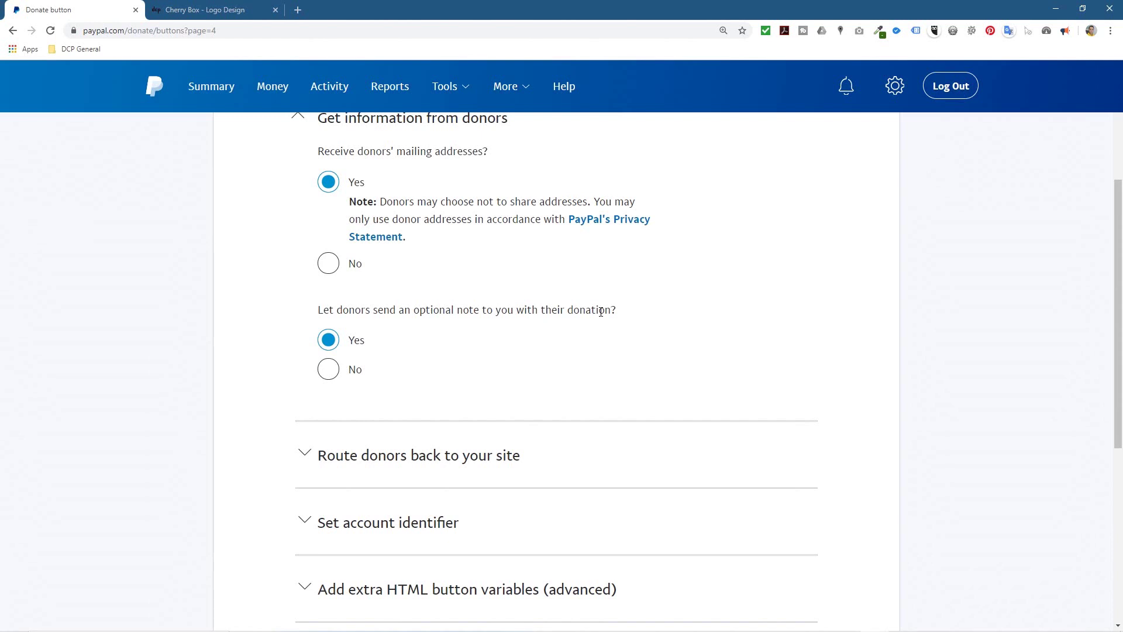
pyautogui.scroll(-3, 601, 312)
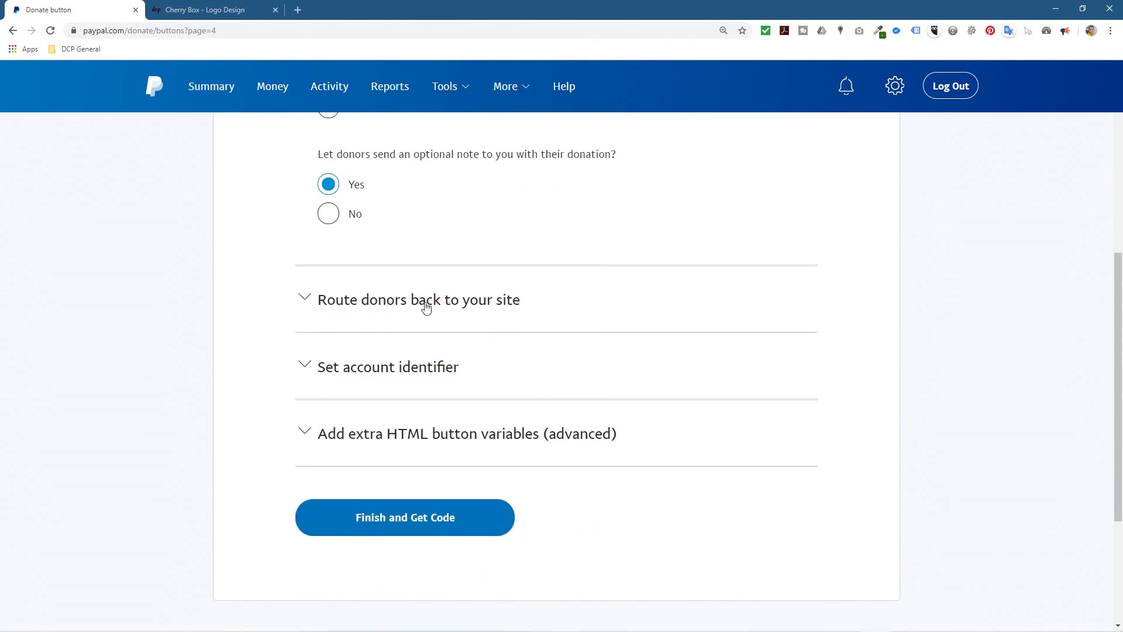
pyautogui.click(438, 308)
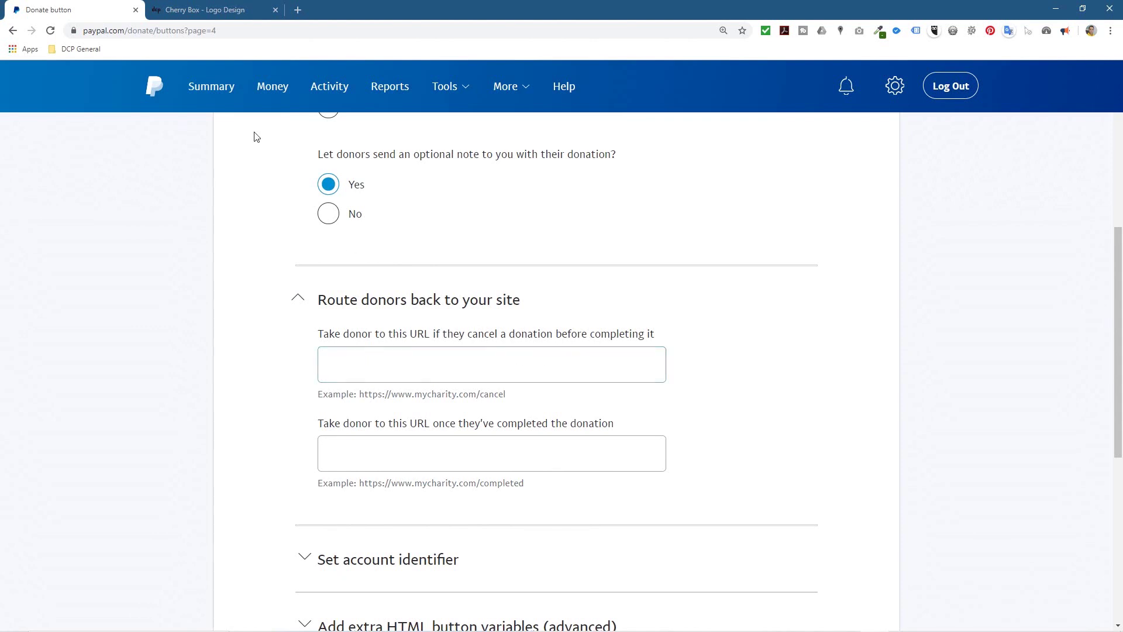
pyautogui.click(212, 11)
pyautogui.moveTo(406, 92)
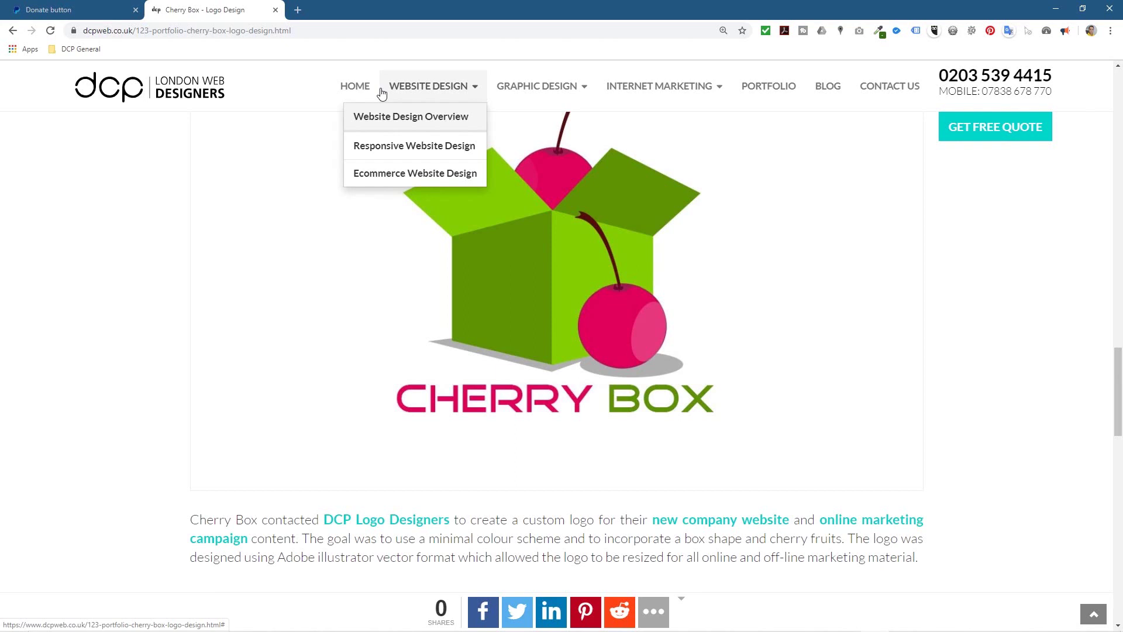
pyautogui.click(884, 89)
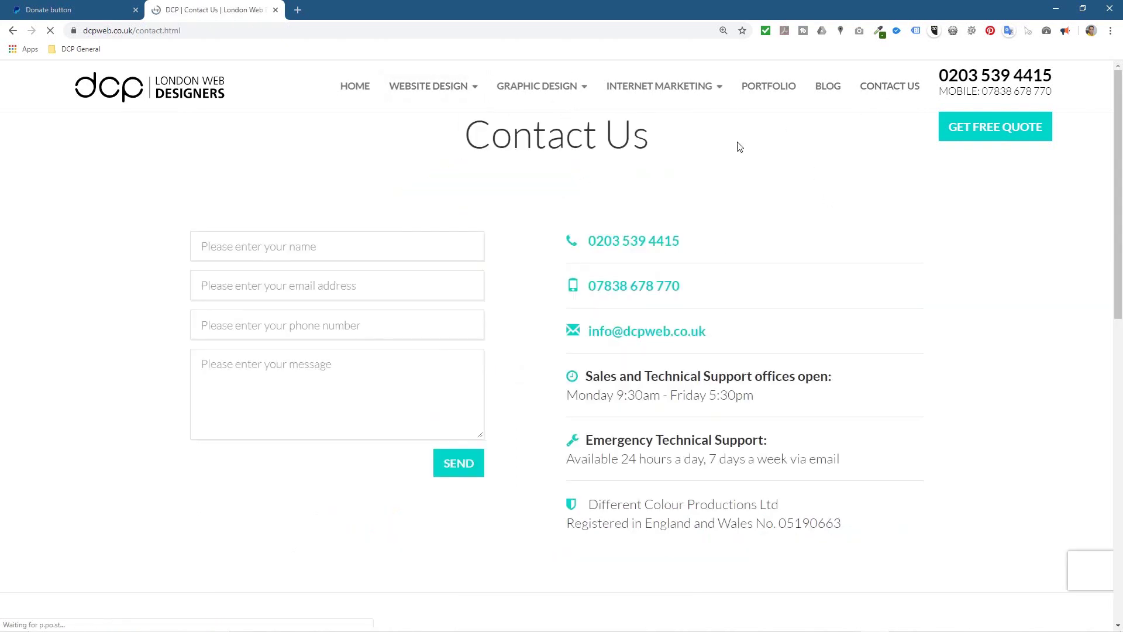
pyautogui.click(170, 31)
pyautogui.click(143, 31)
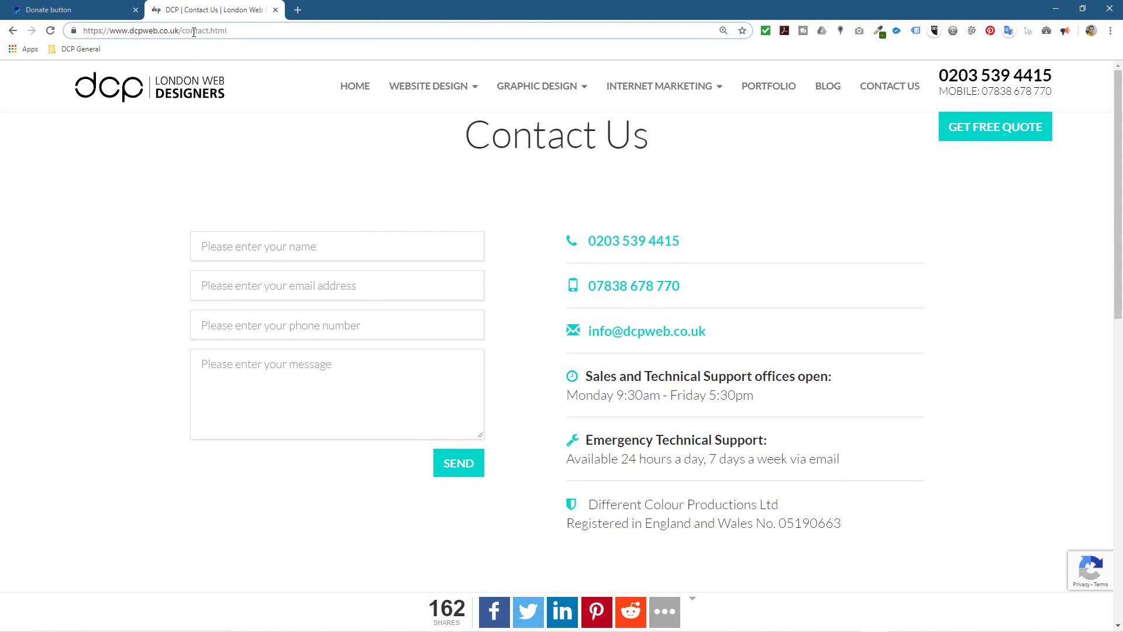
pyautogui.moveTo(182, 31); pyautogui.dragTo(239, 32)
pyautogui.tripleClick(258, 32)
pyautogui.hotkey('ctrl', 'c')
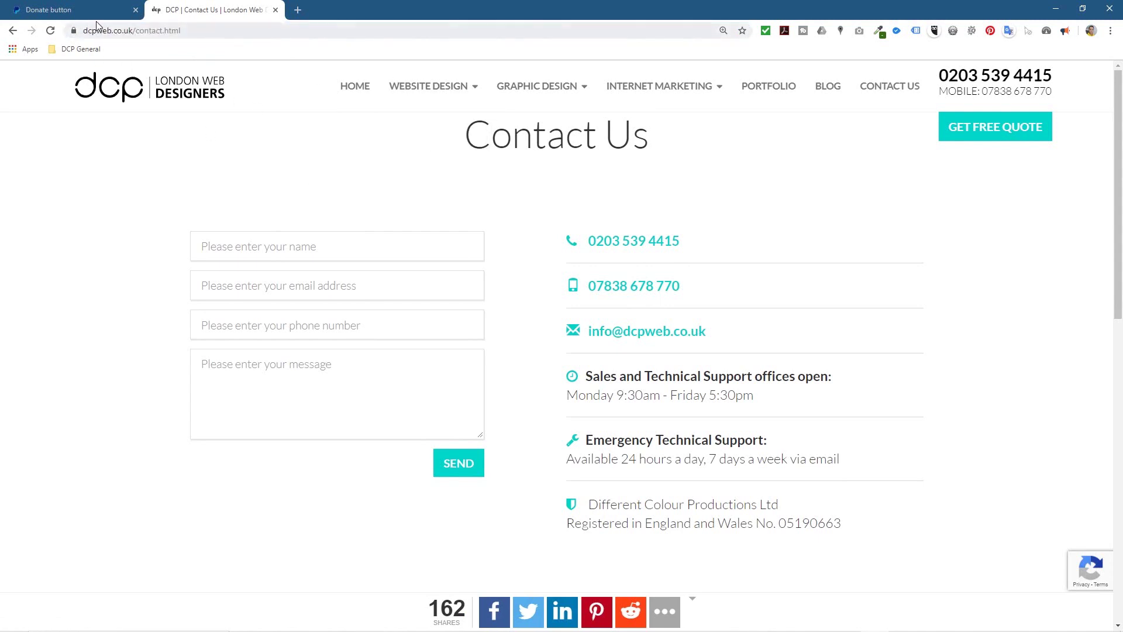
pyautogui.click(90, 10)
pyautogui.click(418, 366)
pyautogui.hotkey('ctrl', 'v')
pyautogui.click(626, 419)
pyautogui.moveTo(330, 425); pyautogui.dragTo(740, 416)
pyautogui.click(740, 420)
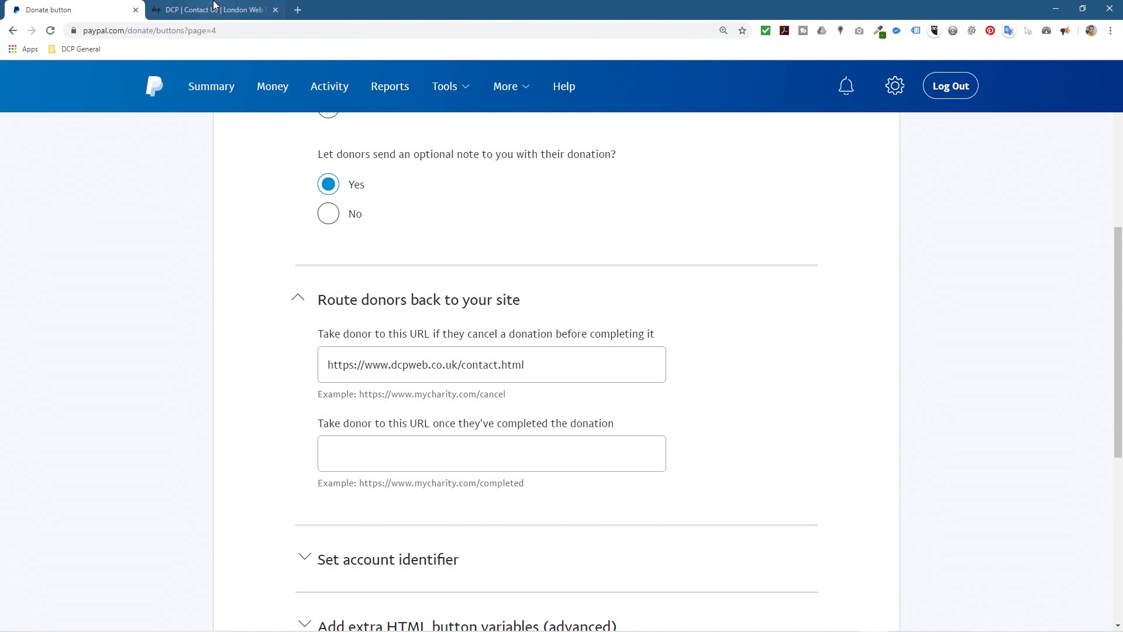
pyautogui.click(213, 10)
pyautogui.click(144, 31)
pyautogui.click(143, 31)
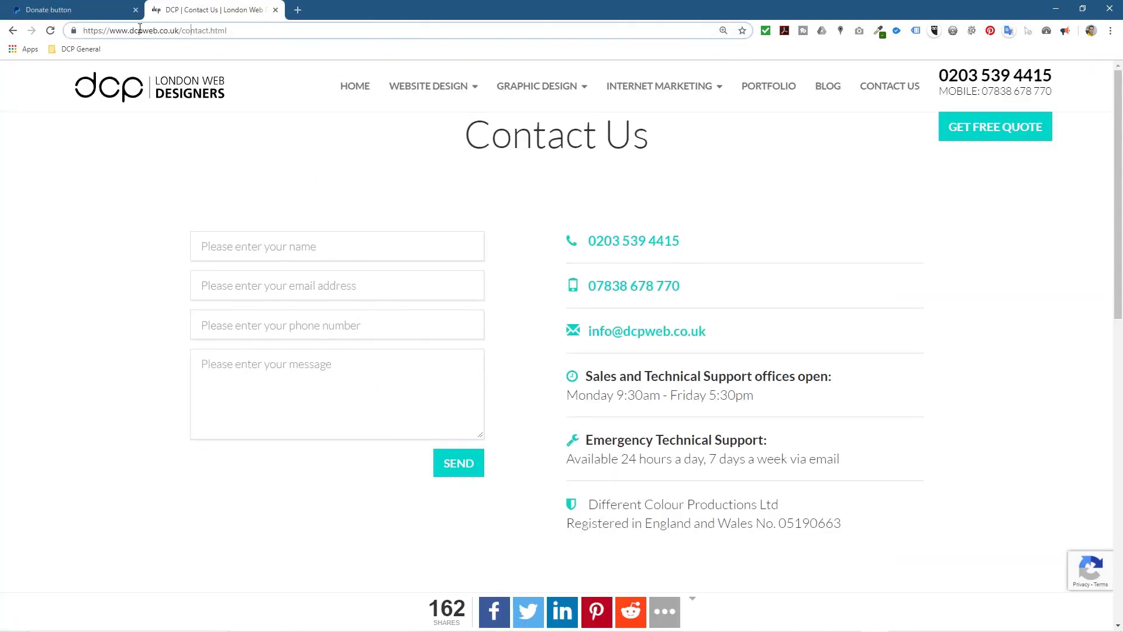
pyautogui.moveTo(180, 32); pyautogui.dragTo(328, 50)
pyautogui.write('/e')
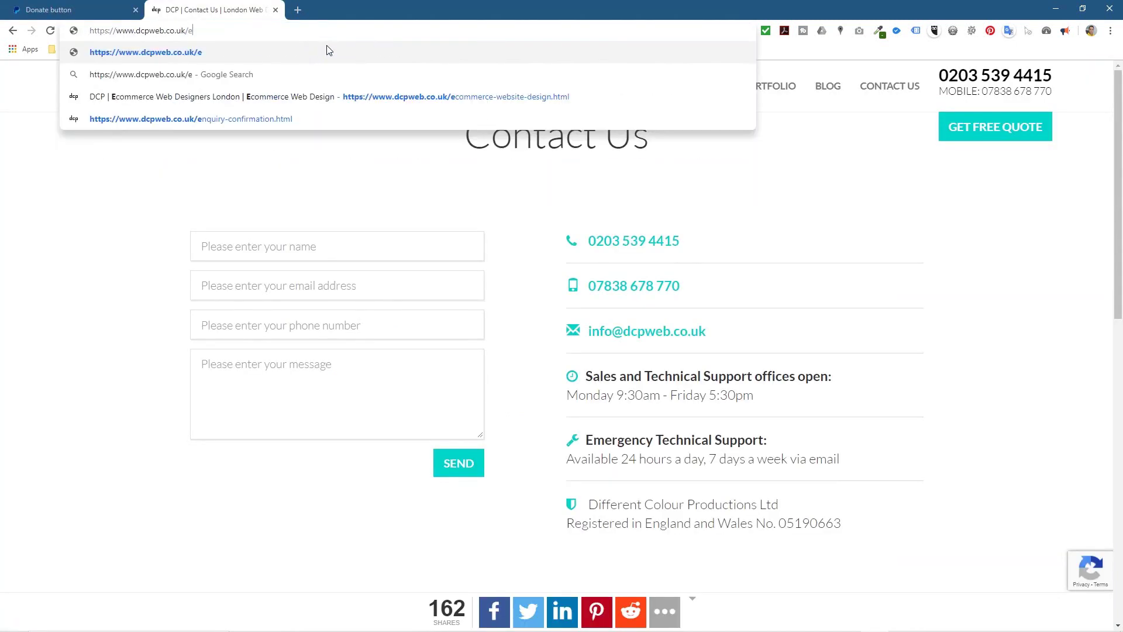
pyautogui.press('Down')
pyautogui.press('Down')
pyautogui.press('Down')
pyautogui.press('Return')
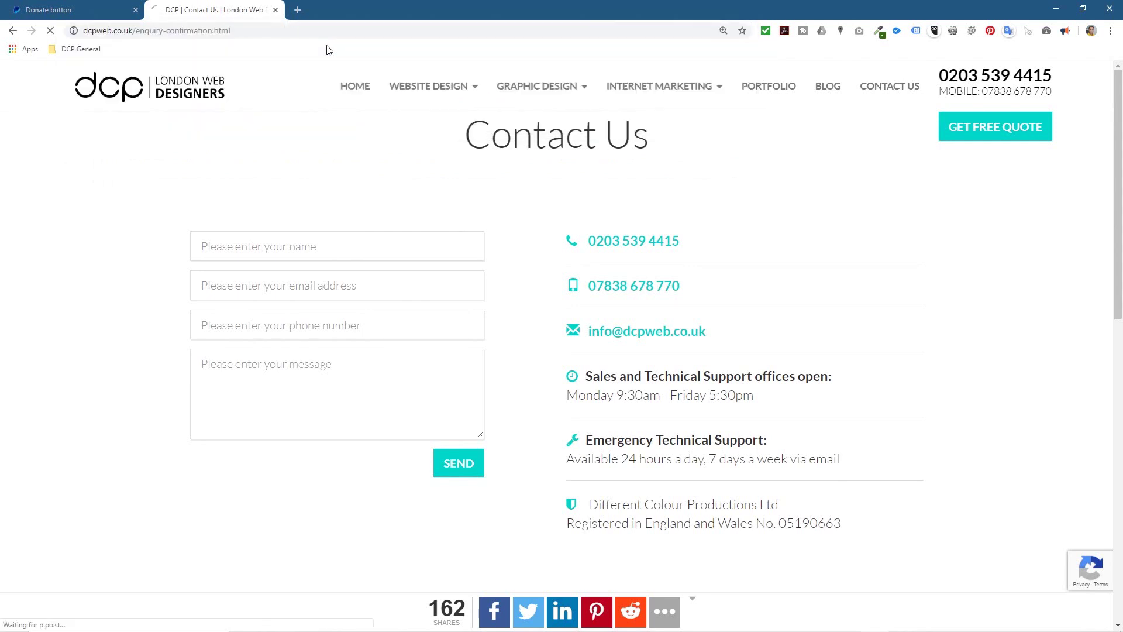
pyautogui.click(275, 30)
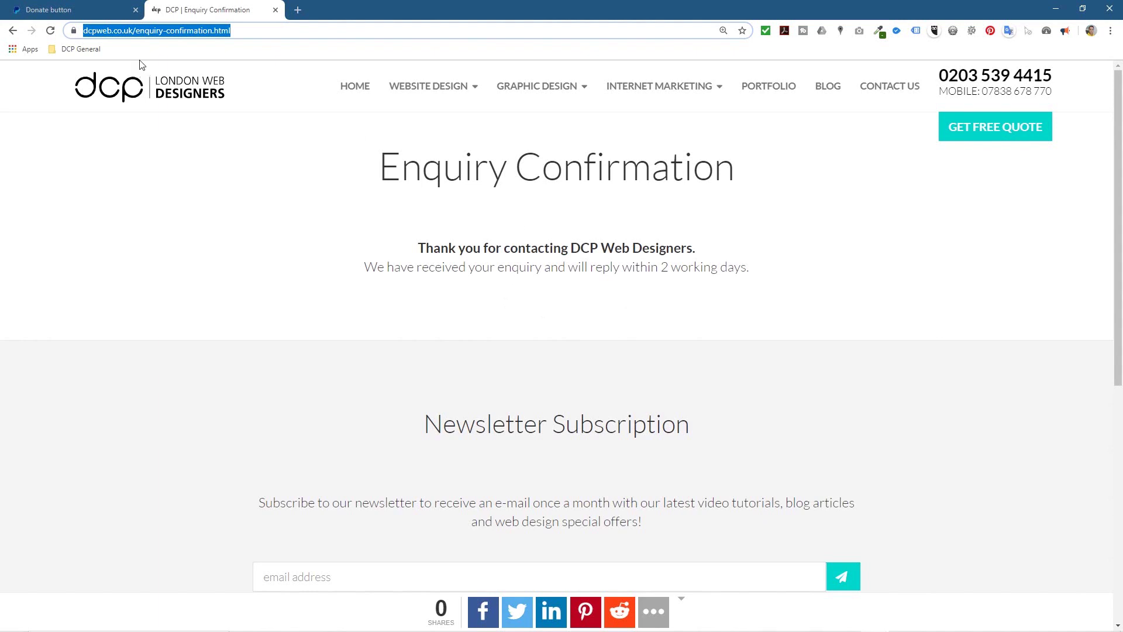
pyautogui.click(100, 13)
pyautogui.click(405, 447)
pyautogui.hotkey('ctrl', 'v')
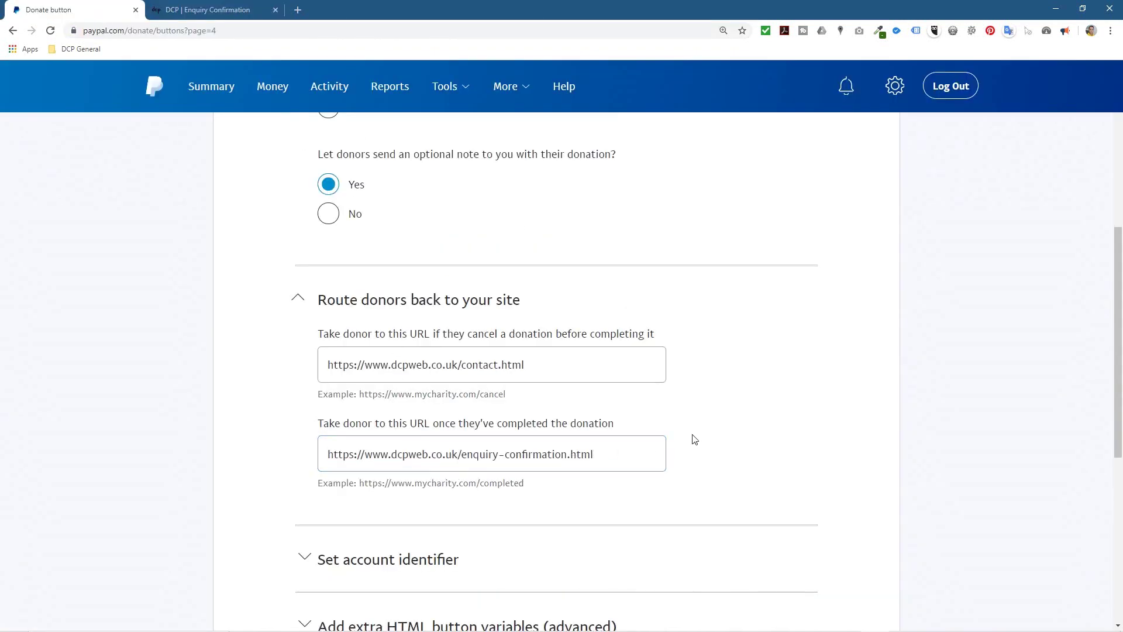
# Check the entered completion URL against the example shown beneath the field.
pyautogui.click(475, 483)
pyautogui.moveTo(364, 482); pyautogui.dragTo(599, 454)
pyautogui.click(484, 482)
pyautogui.doubleClick(484, 483)
pyautogui.click(743, 454)
pyautogui.scroll(-4, 742, 450)
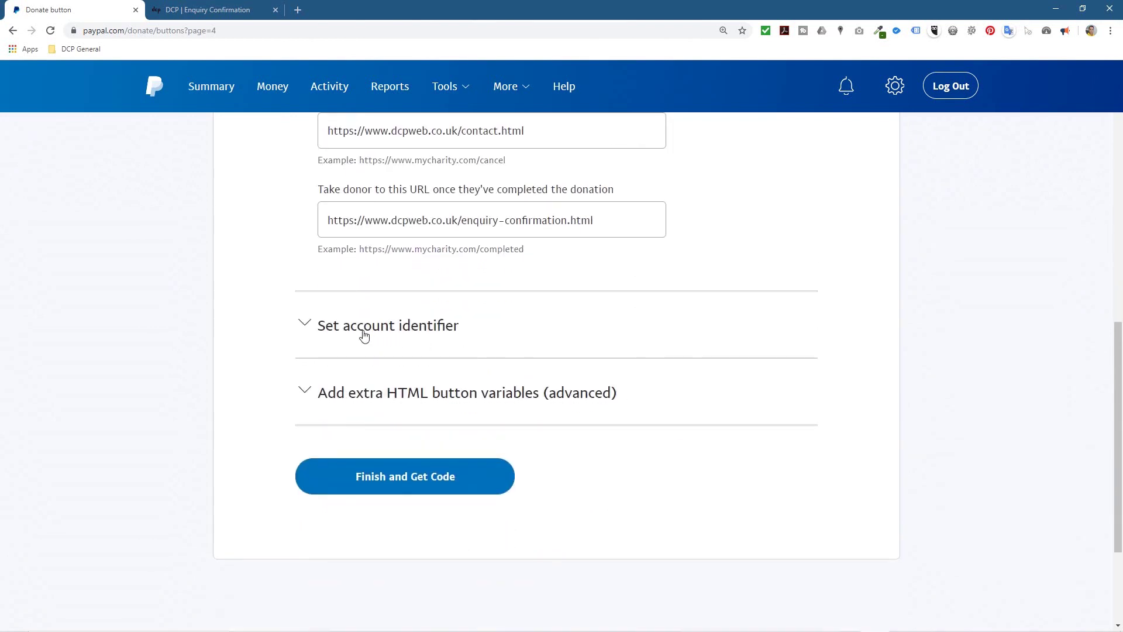
# Leave the account identifier and extra HTML variable settings unchanged and finish the button.
pyautogui.click(359, 335)
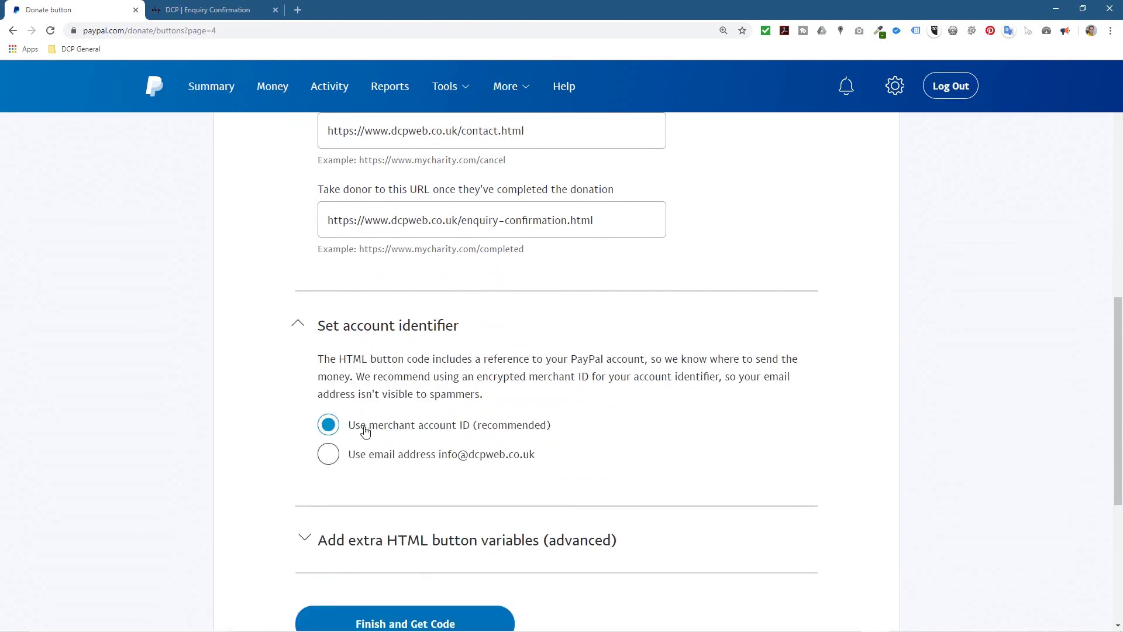
pyautogui.click(376, 338)
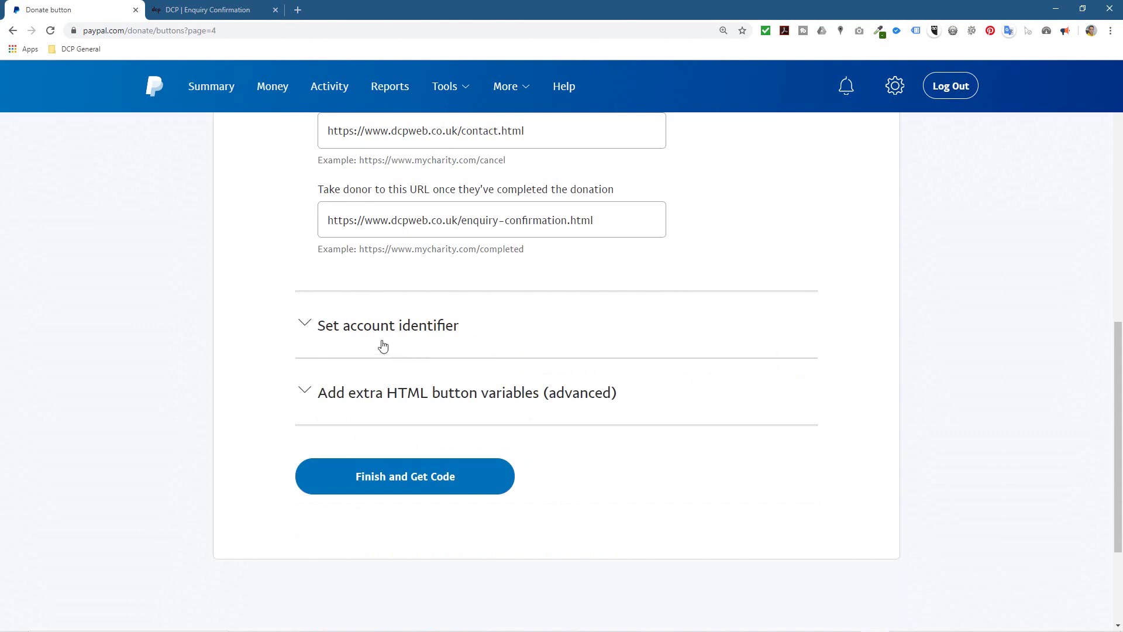
pyautogui.click(353, 402)
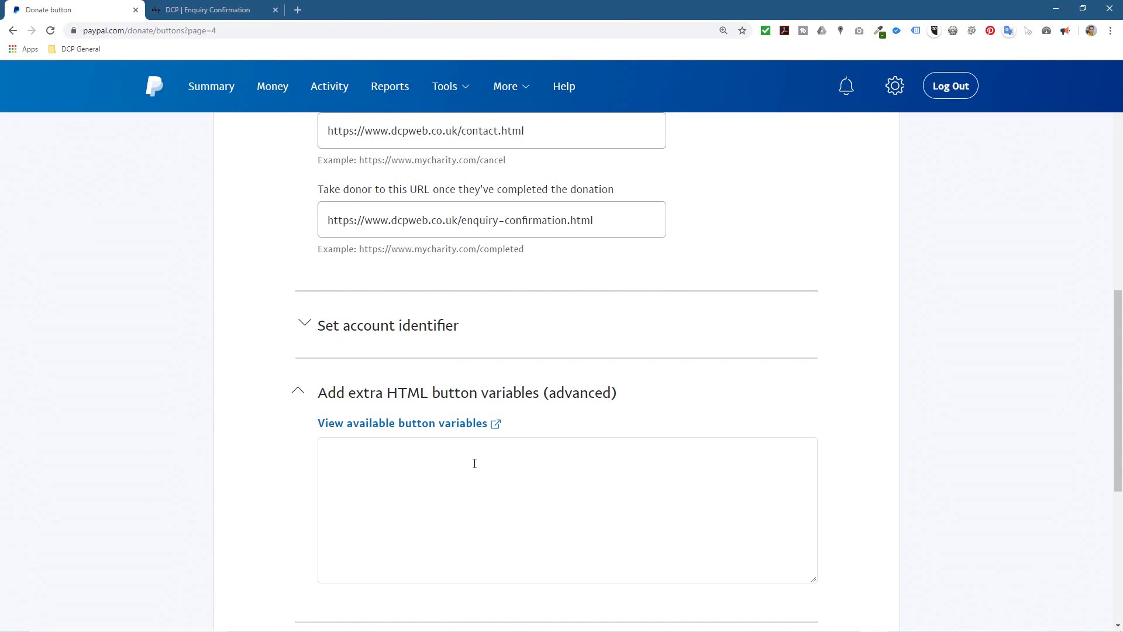
pyautogui.click(454, 393)
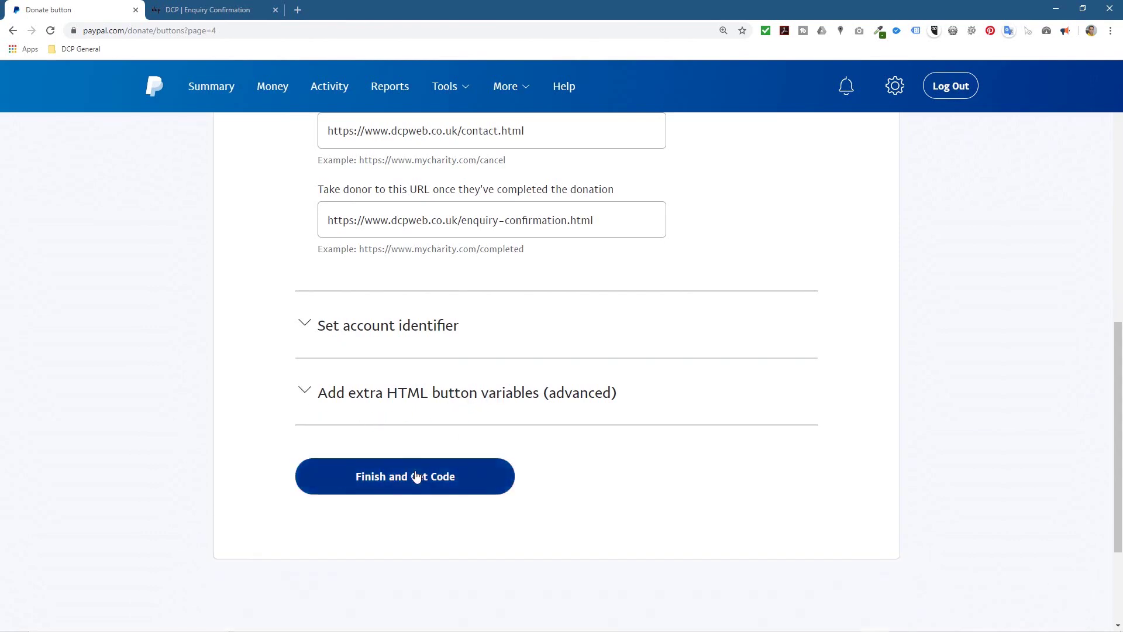
pyautogui.click(408, 485)
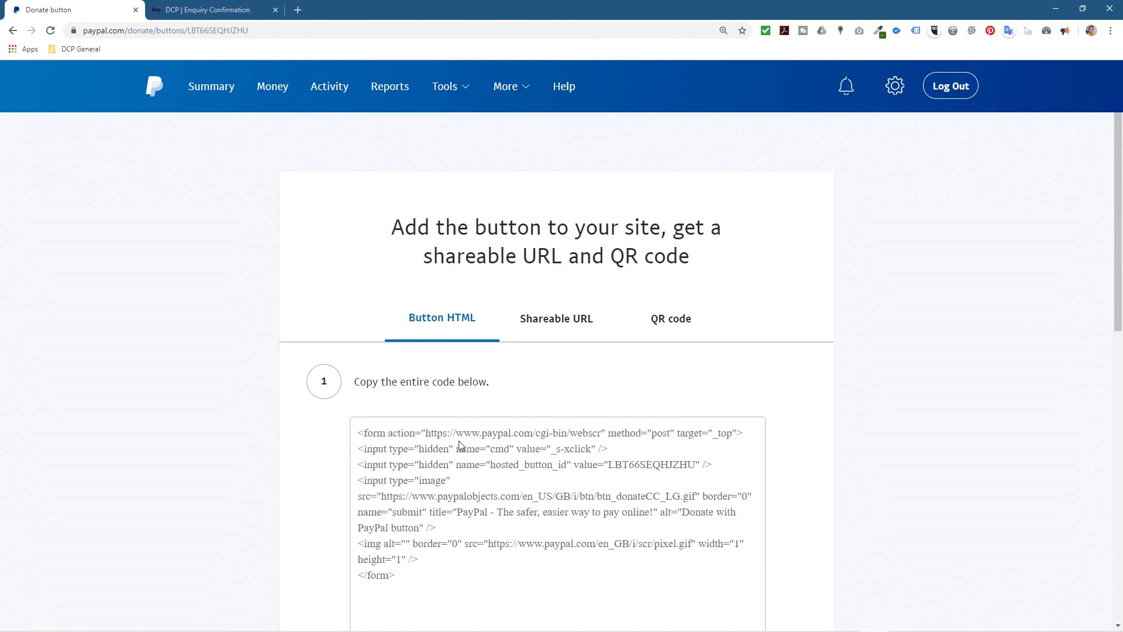
# Copy the donate button HTML code into a new Notepad document.
pyautogui.scroll(-1, 530, 483)
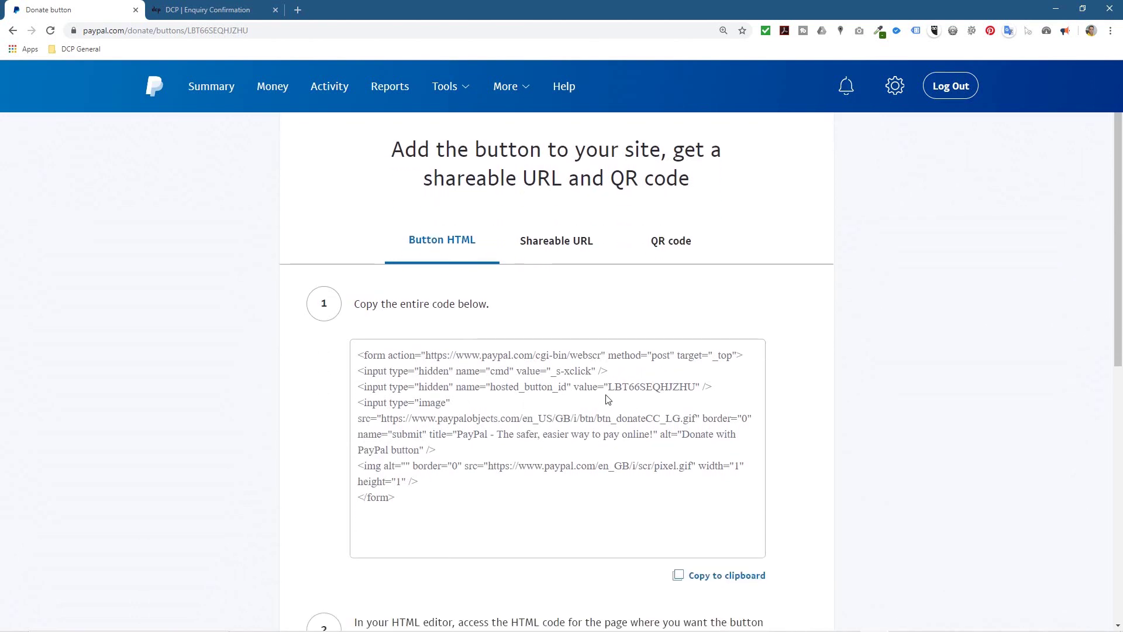
pyautogui.click(461, 404)
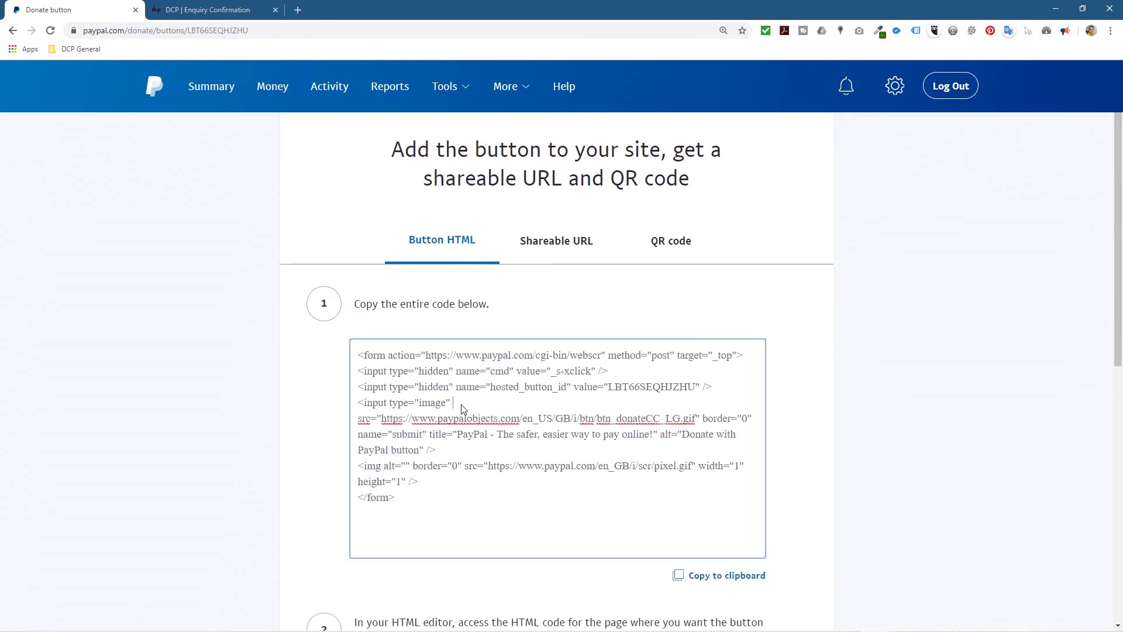
pyautogui.hotkey('ctrl', 'a')
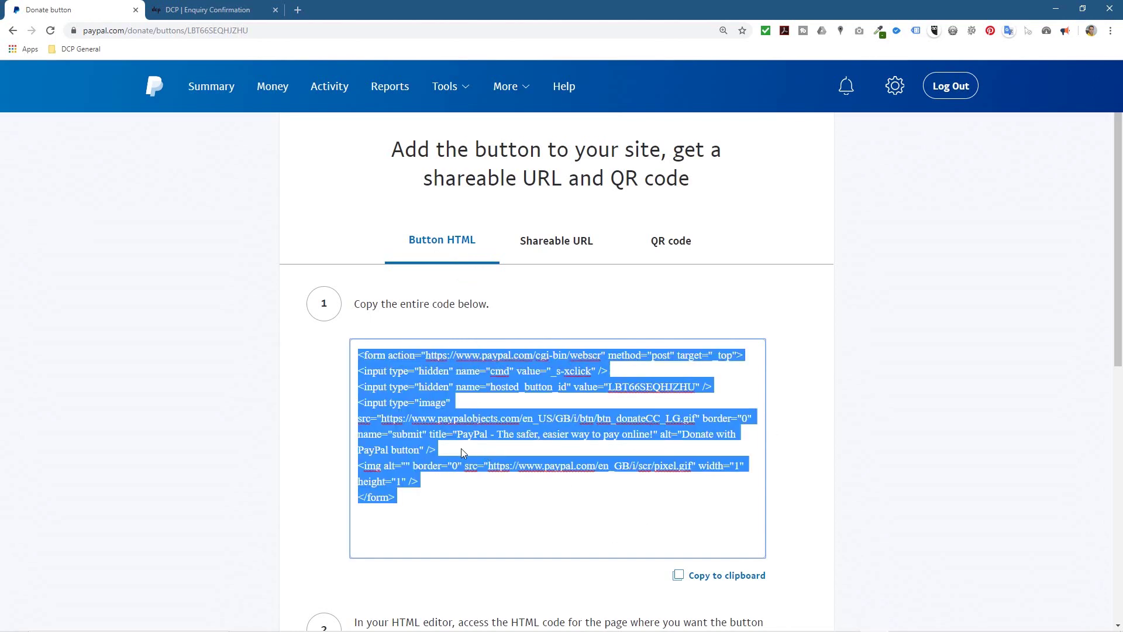
pyautogui.hotkey('ctrl', 'c')
pyautogui.press('super')
pyautogui.write('notepad')
pyautogui.press('Return')
pyautogui.hotkey('ctrl', 'v')
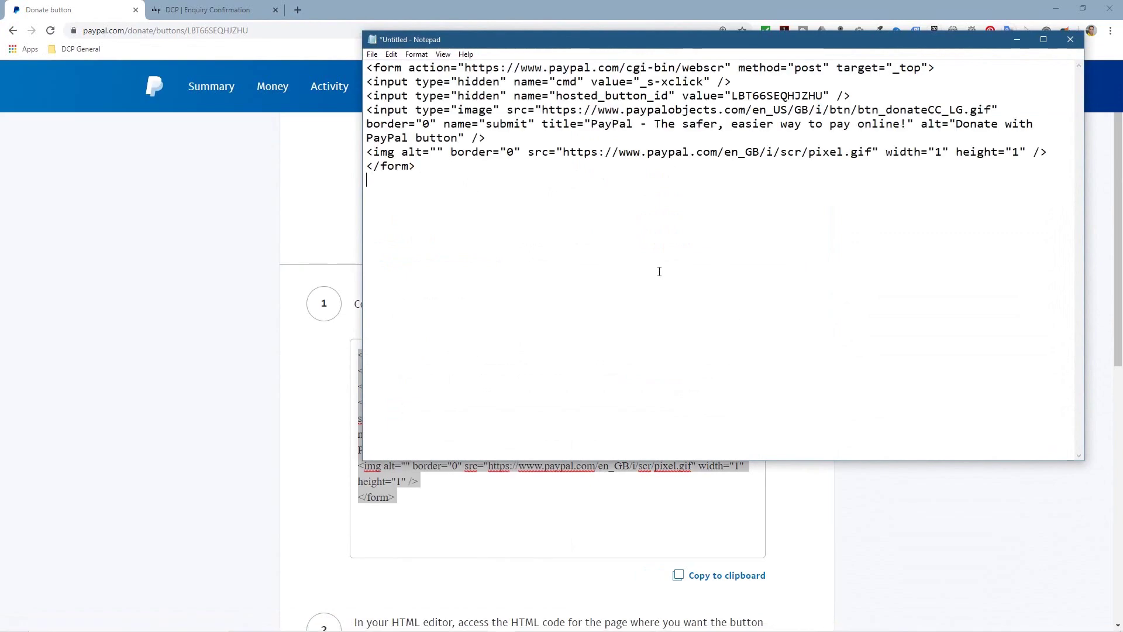
# Paste the button's shareable donation link into Notepad below the HTML code.
pyautogui.click(532, 15)
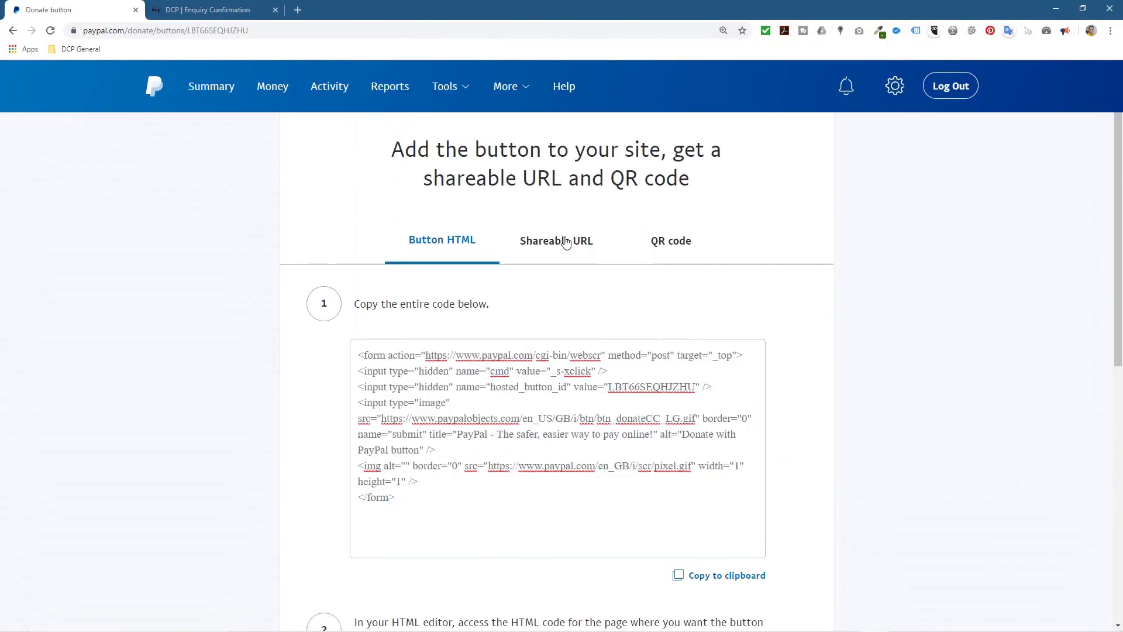
pyautogui.click(566, 241)
pyautogui.moveTo(656, 373); pyautogui.dragTo(354, 343)
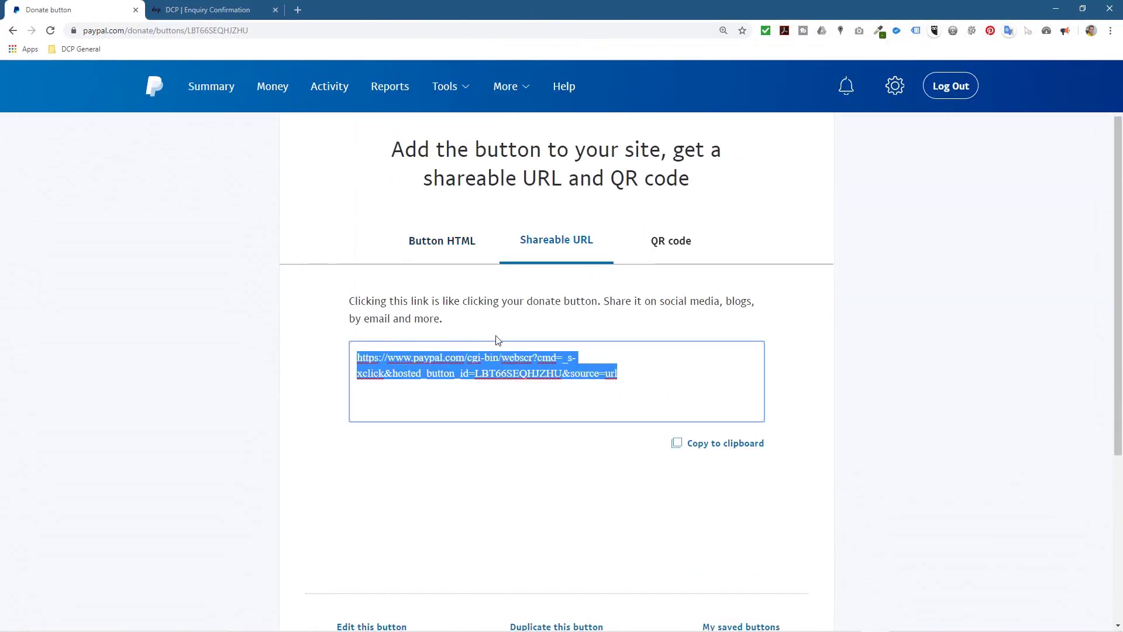
pyautogui.hotkey('alt', 'Tab')
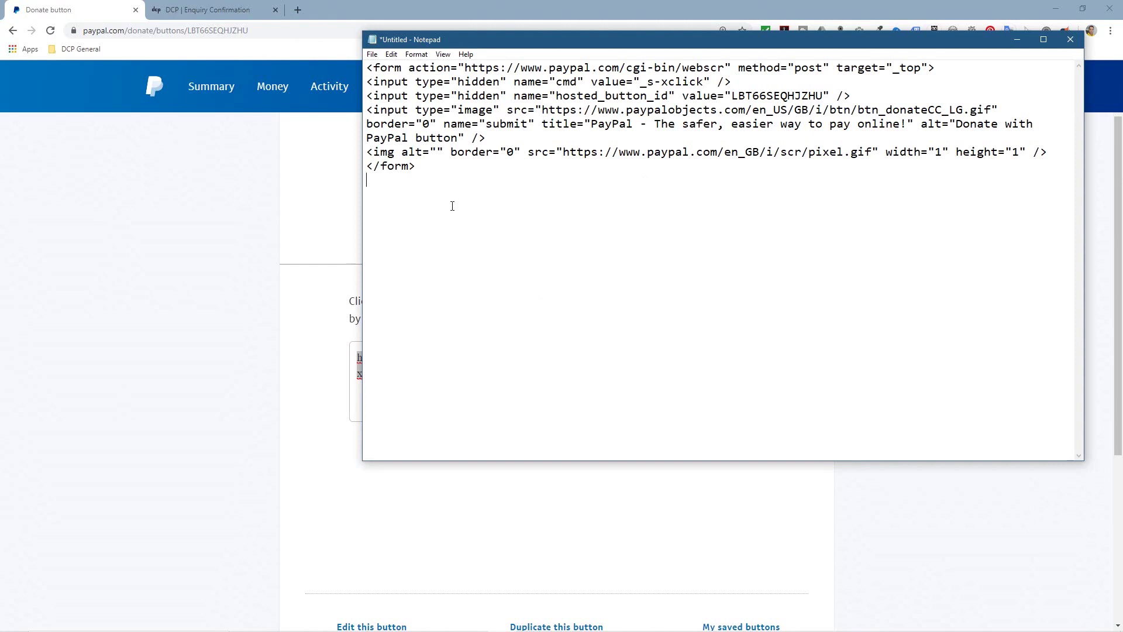
pyautogui.press('Return')
pyautogui.press('Return')
pyautogui.press('Return')
pyautogui.press('Return')
pyautogui.press('Return')
pyautogui.press('Return')
pyautogui.hotkey('ctrl', 'v')
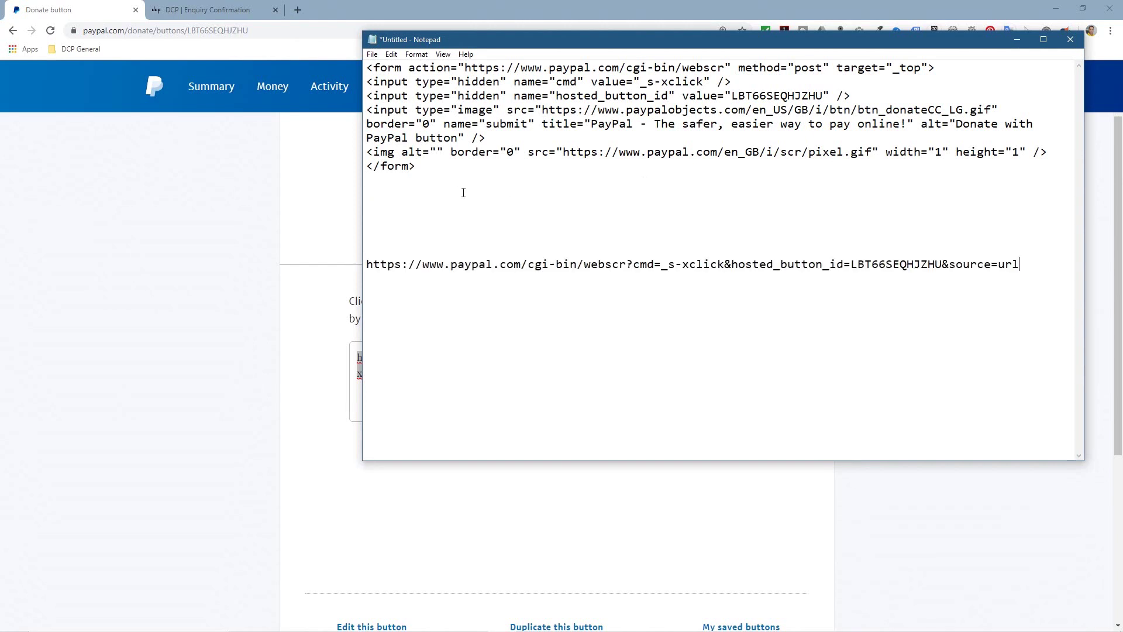
pyautogui.moveTo(434, 264); pyautogui.dragTo(1041, 263)
pyautogui.click(1041, 263)
pyautogui.hotkey('alt', 'Tab')
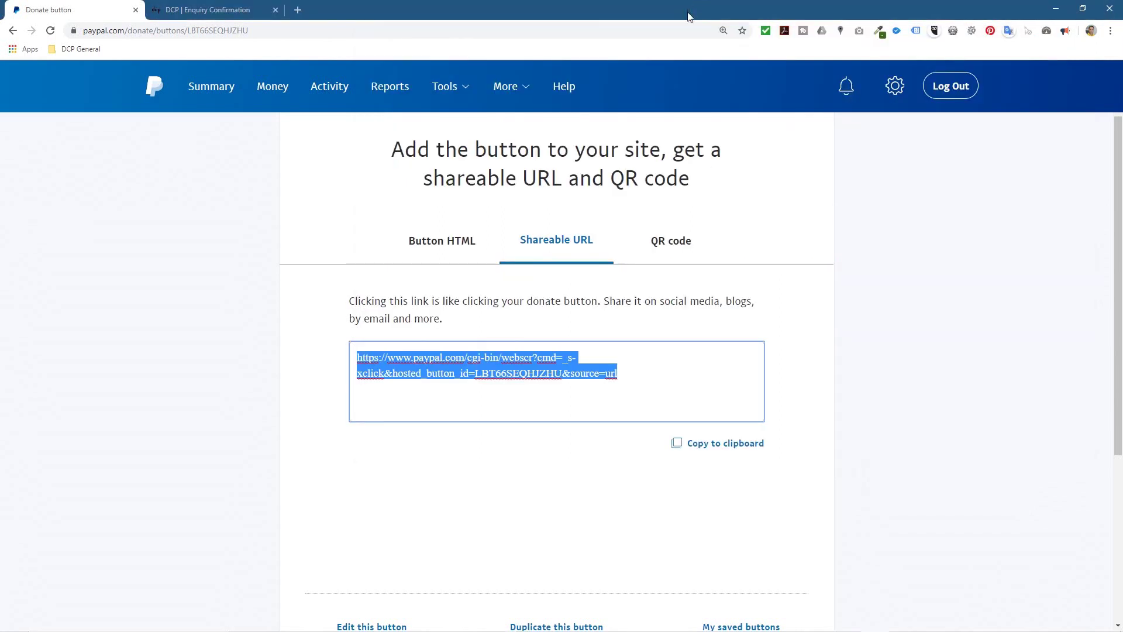
# Download the donate QR code as QR code.png to the desktop and preview it.
pyautogui.click(673, 238)
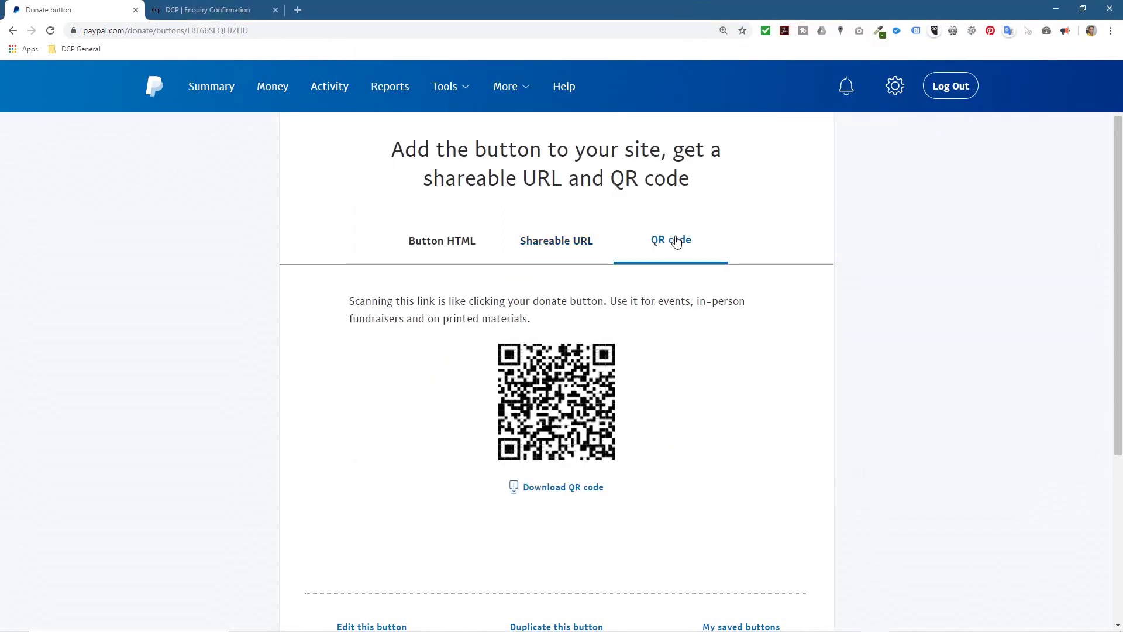
pyautogui.click(560, 488)
pyautogui.doubleClick(424, 5)
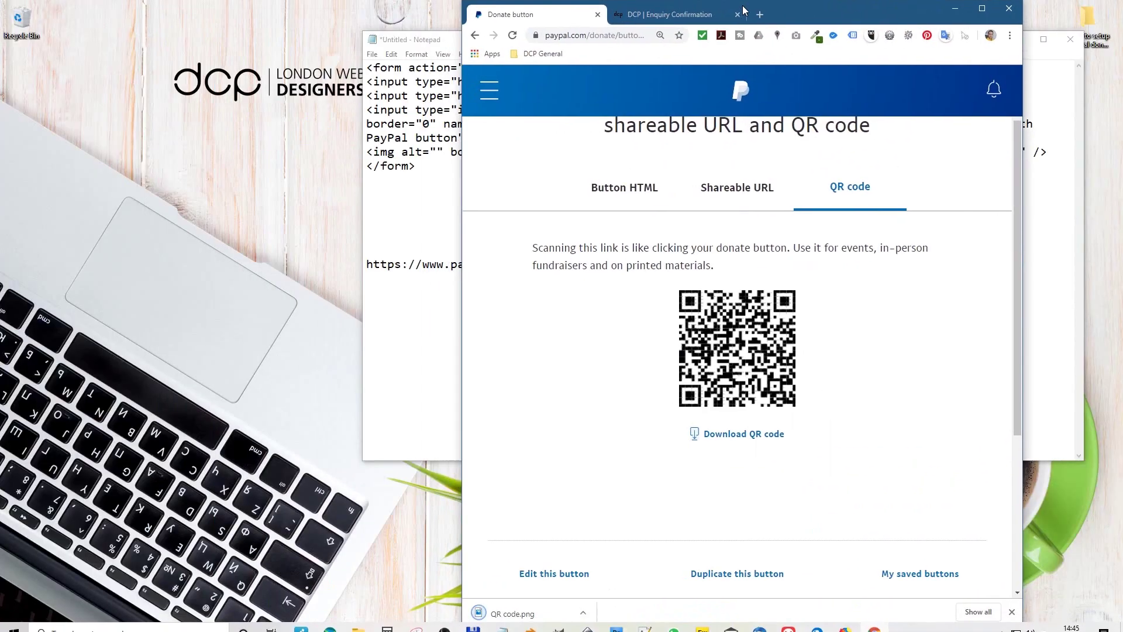
pyautogui.moveTo(530, 612); pyautogui.dragTo(236, 319)
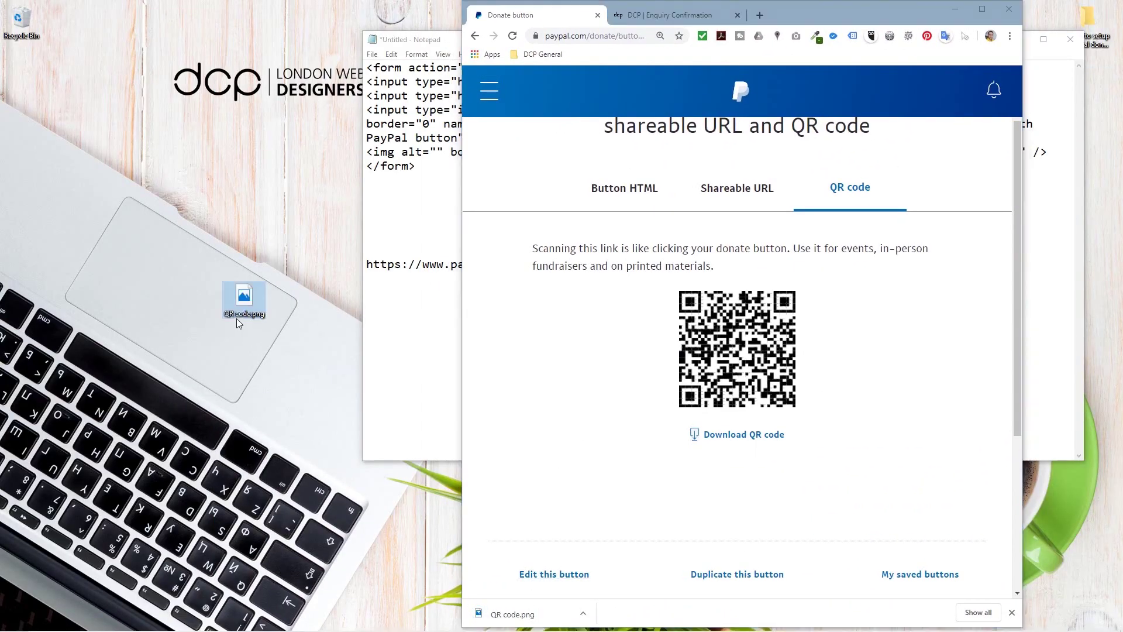
pyautogui.doubleClick(245, 297)
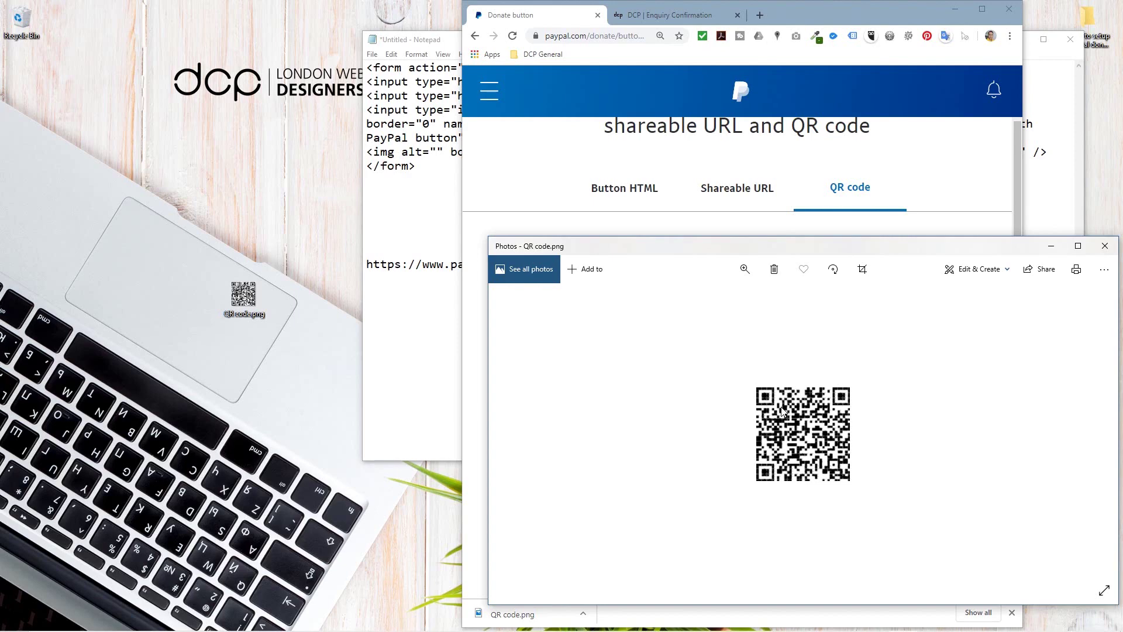
pyautogui.moveTo(244, 297); pyautogui.dragTo(21, 130)
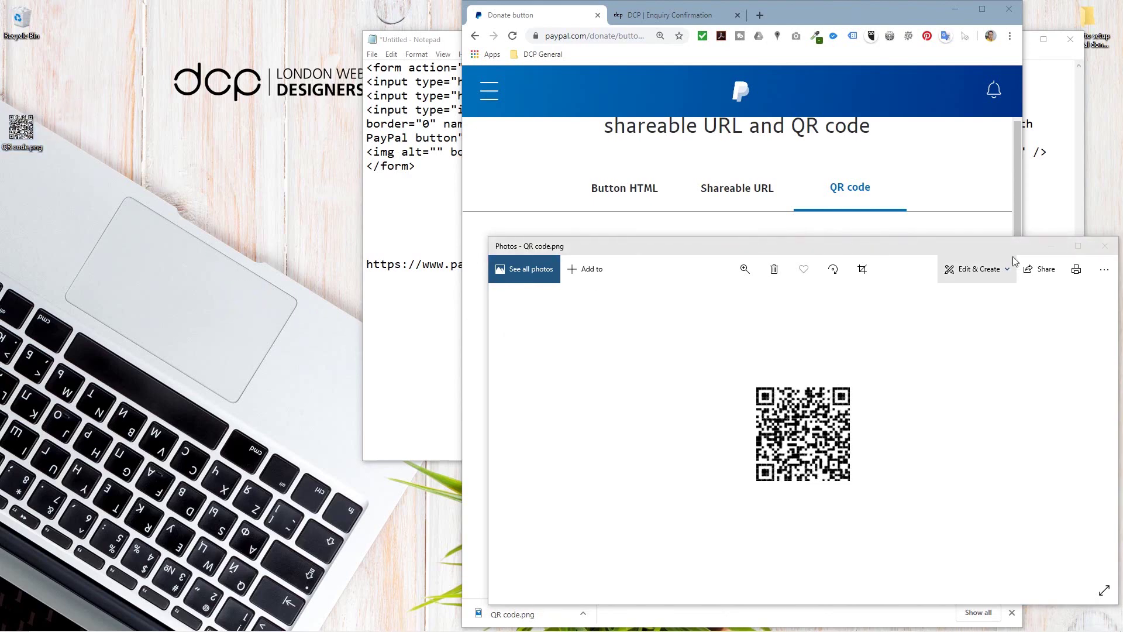
pyautogui.click(1103, 245)
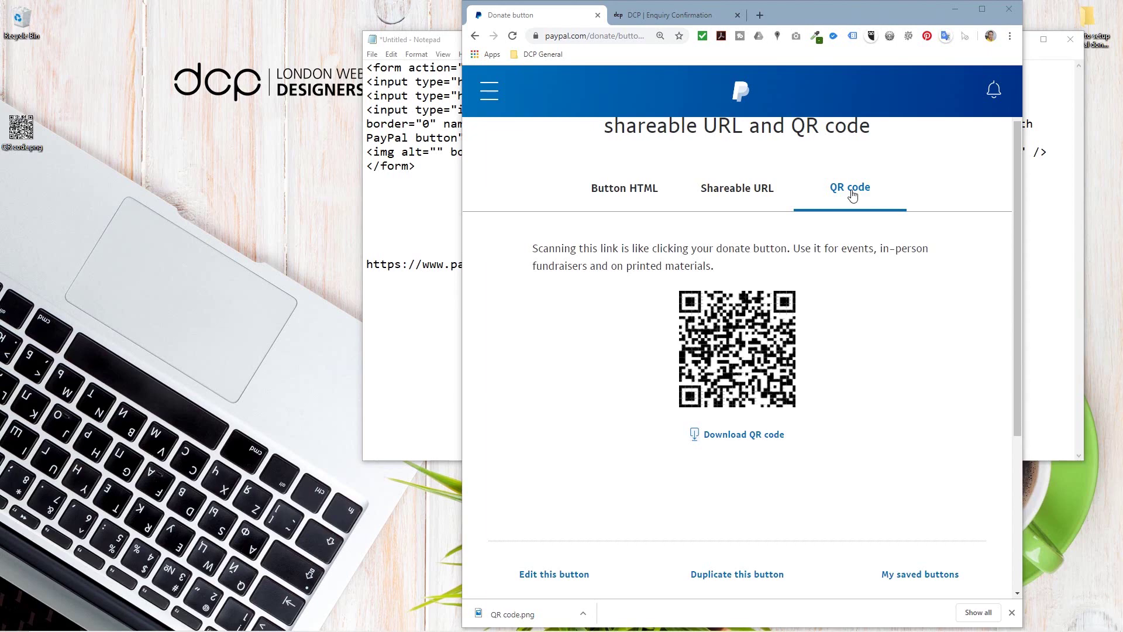
pyautogui.click(1011, 612)
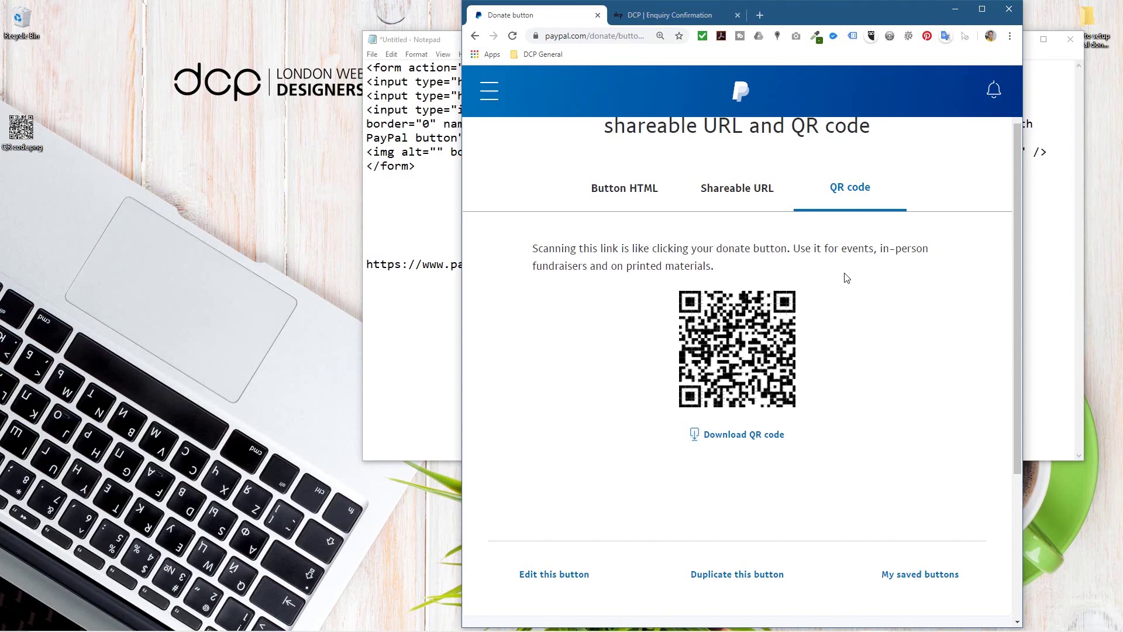
# Review the shareable link and button HTML code, then go to the Enquiry Confirmation tab.
pyautogui.click(715, 187)
pyautogui.moveTo(811, 321); pyautogui.dragTo(600, 305)
pyautogui.click(743, 408)
pyautogui.click(850, 193)
pyautogui.click(982, 8)
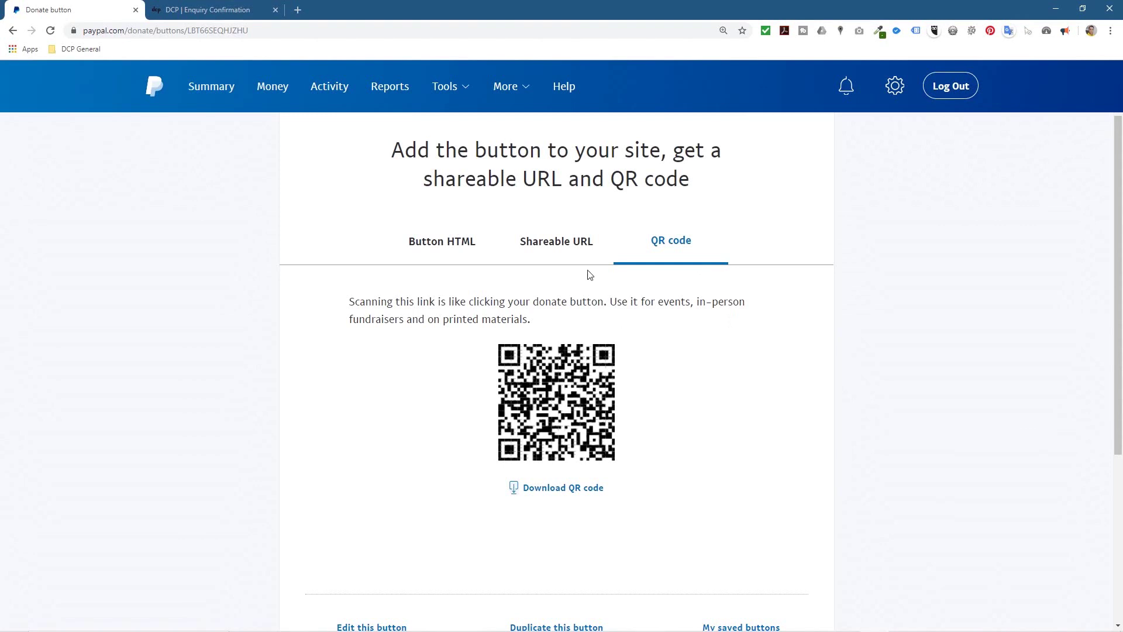
pyautogui.click(440, 244)
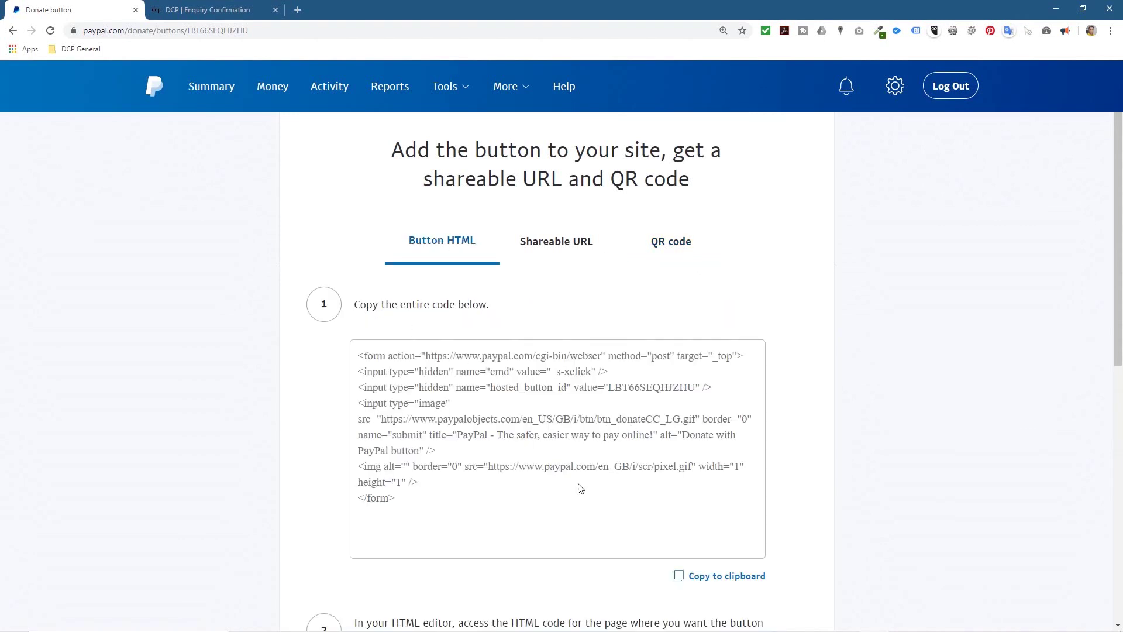
pyautogui.moveTo(672, 525); pyautogui.dragTo(338, 337)
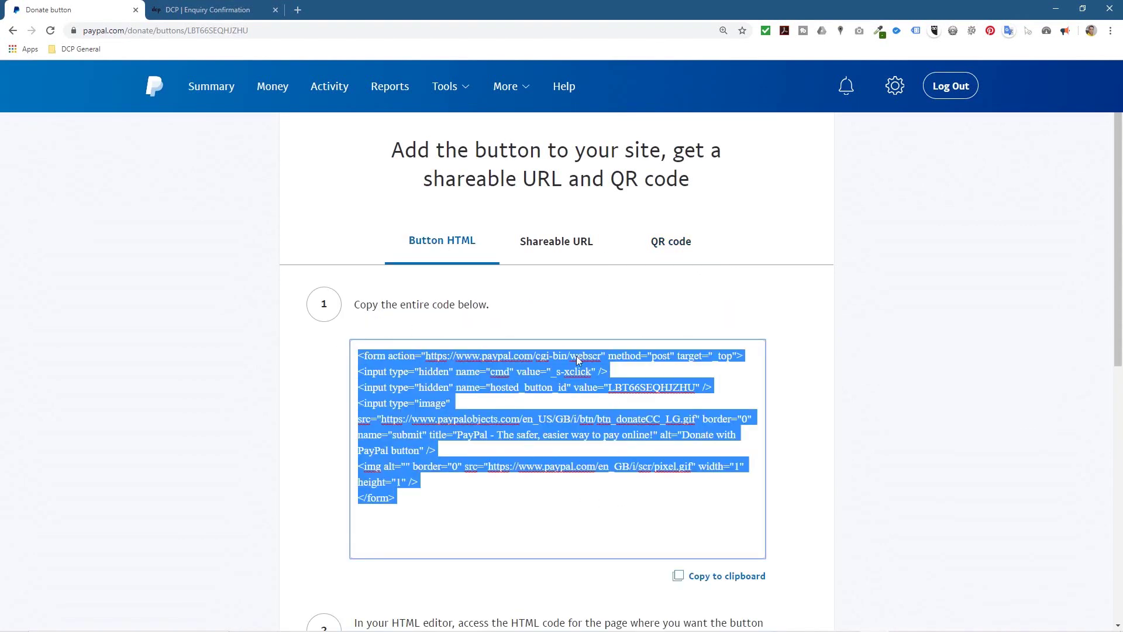
pyautogui.click(233, 11)
# Load the DCP CMS login page at dcpweb.co.uk/admin/ in a new tab.
pyautogui.click(294, 35)
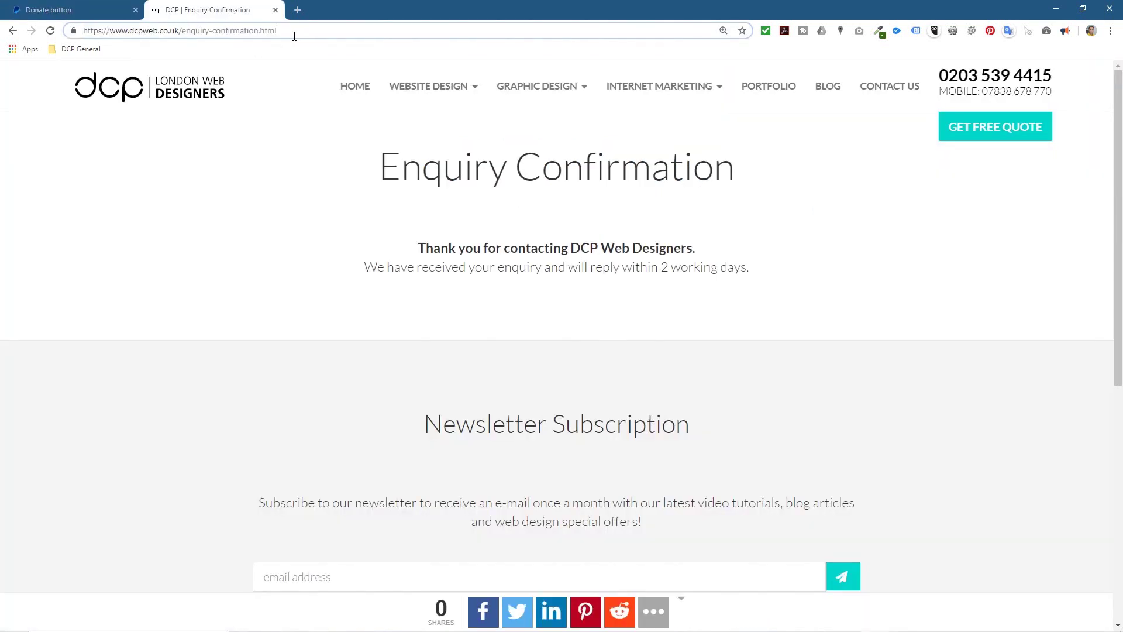
pyautogui.moveTo(224, 34); pyautogui.dragTo(9, 30)
pyautogui.hotkey('ctrl', 'c')
pyautogui.hotkey('ctrl', 't')
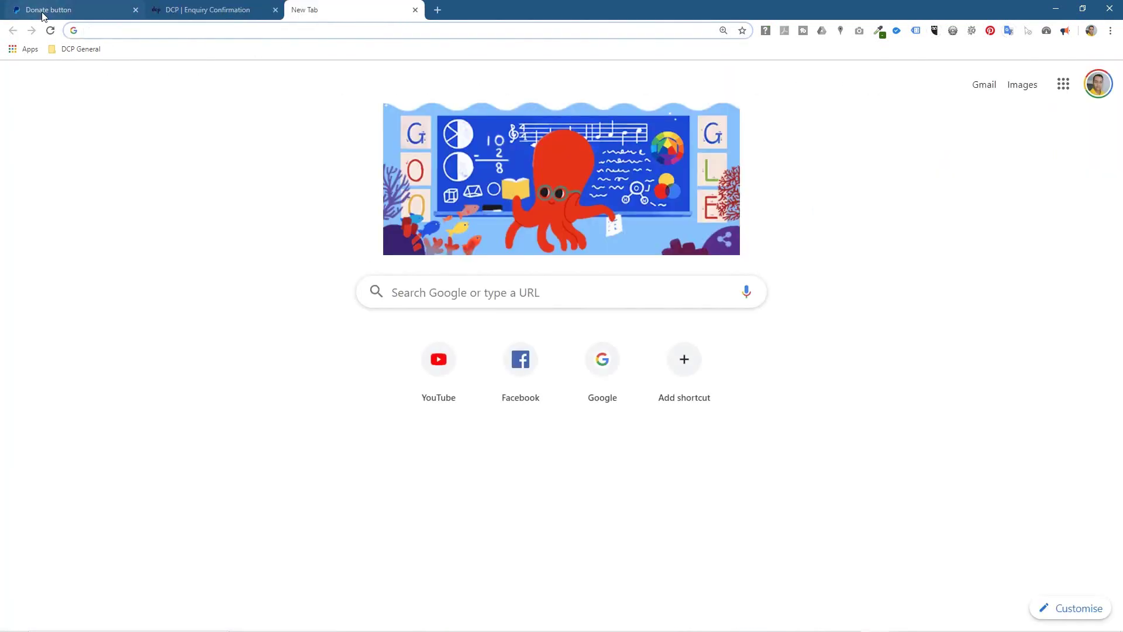
pyautogui.hotkey('ctrl', 'v')
pyautogui.hotkey('ctrl', 'shift', 'Left')
pyautogui.hotkey('ctrl', 'shift', 'Left')
pyautogui.hotkey('ctrl', 'shift', 'Left')
pyautogui.write('admin/')
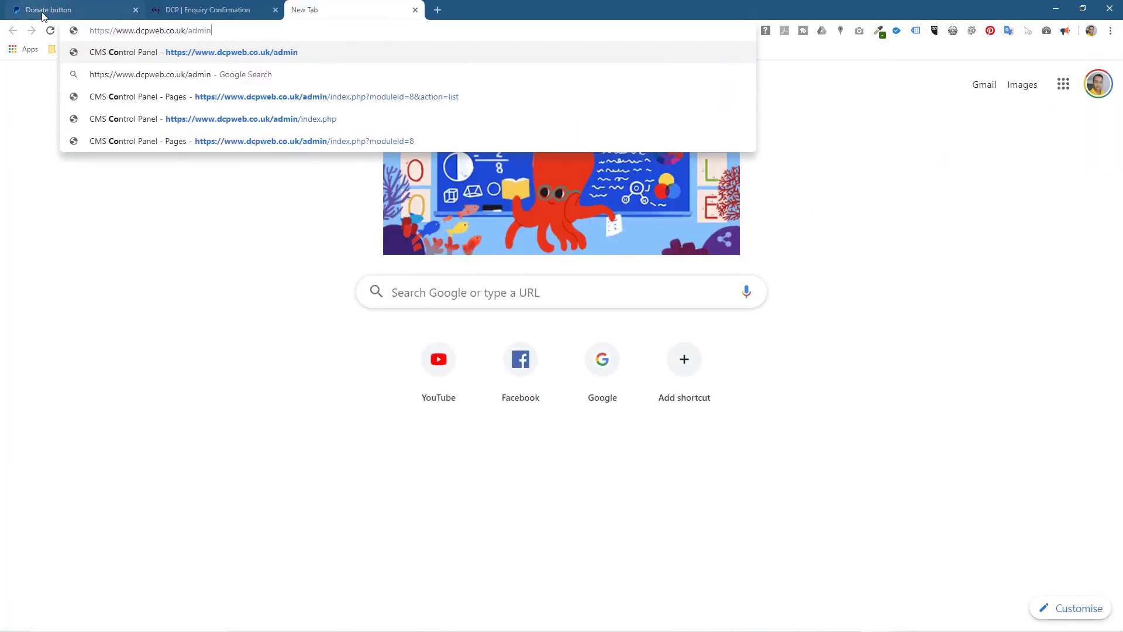
pyautogui.press('Return')
# Sign in to the DCP CMS with the admin username and password.
pyautogui.write('••')
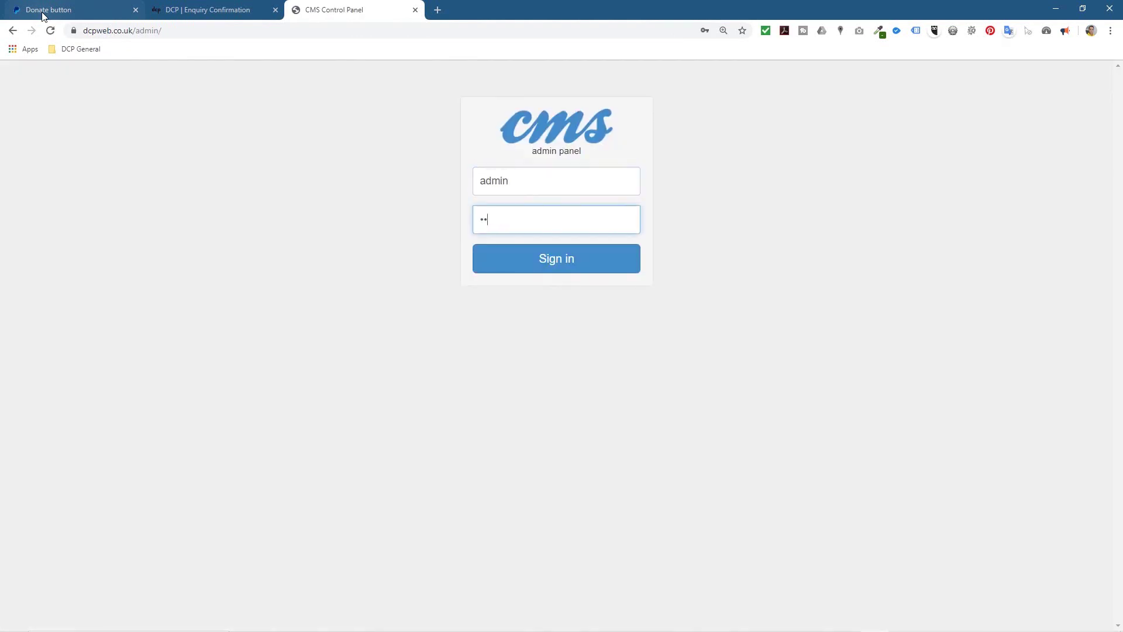
pyautogui.write('••••••')
pyautogui.press('Return')
pyautogui.write('admin')
pyautogui.press('Tab')
pyautogui.write('•')
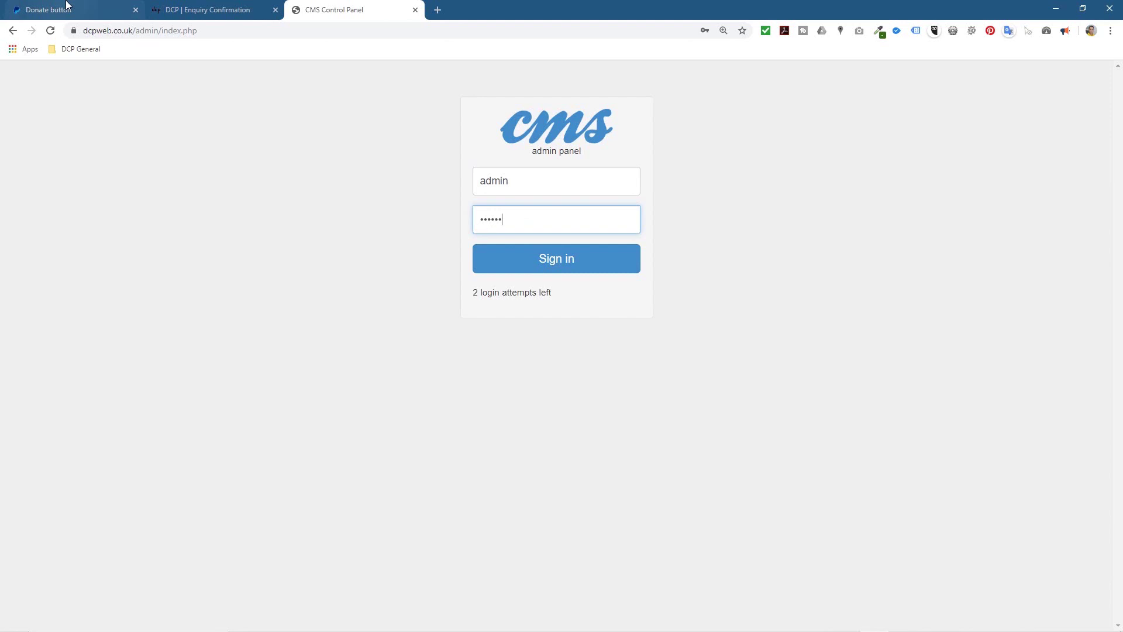
pyautogui.press('Return')
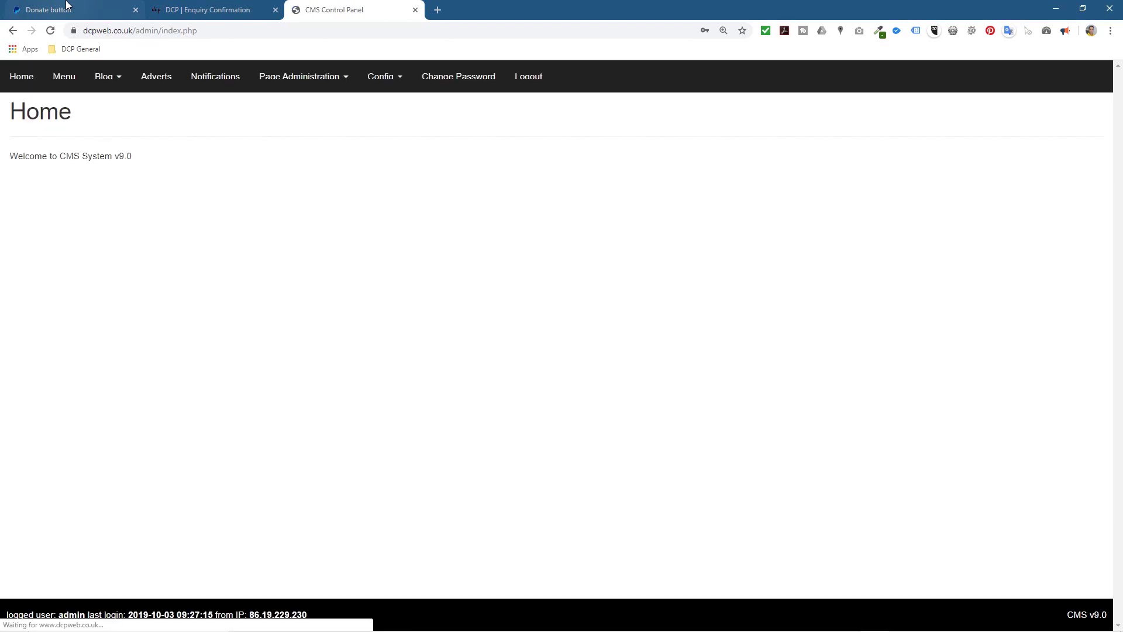
# Open Page Administration > News and locate article 198 in the list.
pyautogui.click(288, 78)
pyautogui.click(310, 107)
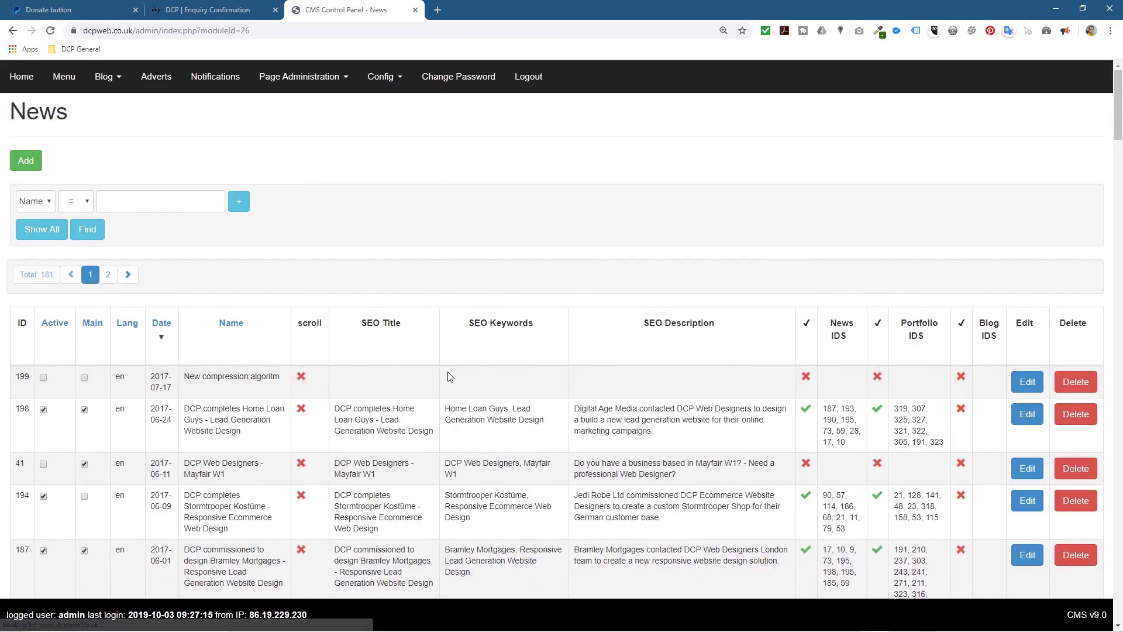
pyautogui.moveTo(207, 408); pyautogui.dragTo(658, 438)
pyautogui.click(497, 403)
pyautogui.tripleClick(231, 419)
pyautogui.click(80, 13)
# Open 'DCP completes Home Loan Guys' from the site's Latest News, then edit row 198 in the CMS.
pyautogui.click(210, 10)
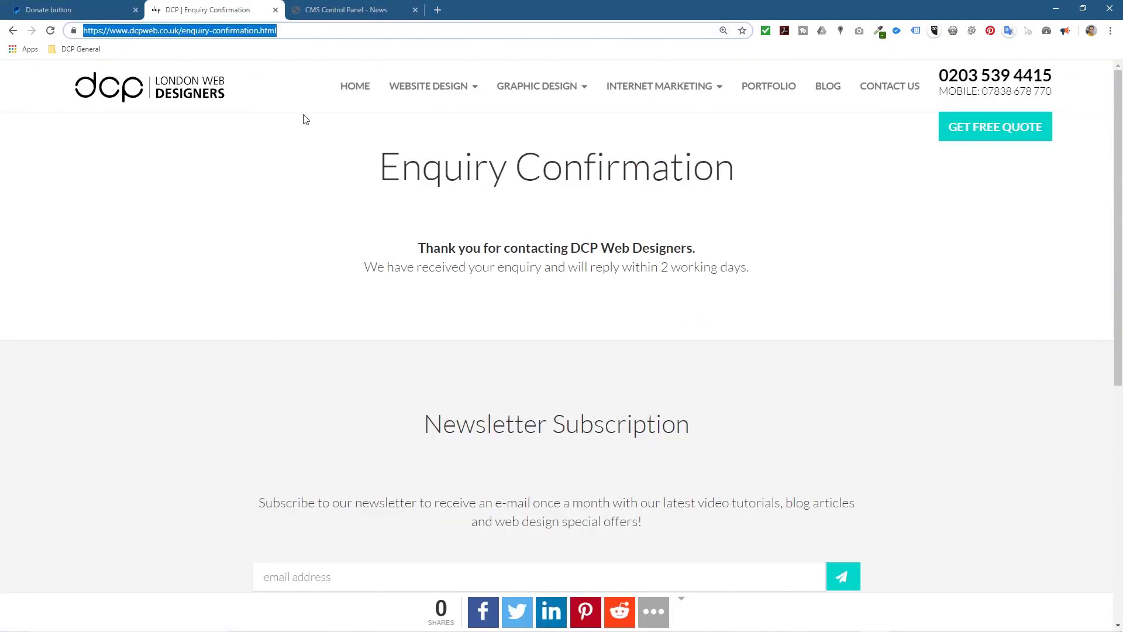
pyautogui.click(804, 246)
pyautogui.scroll(-7, 827, 311)
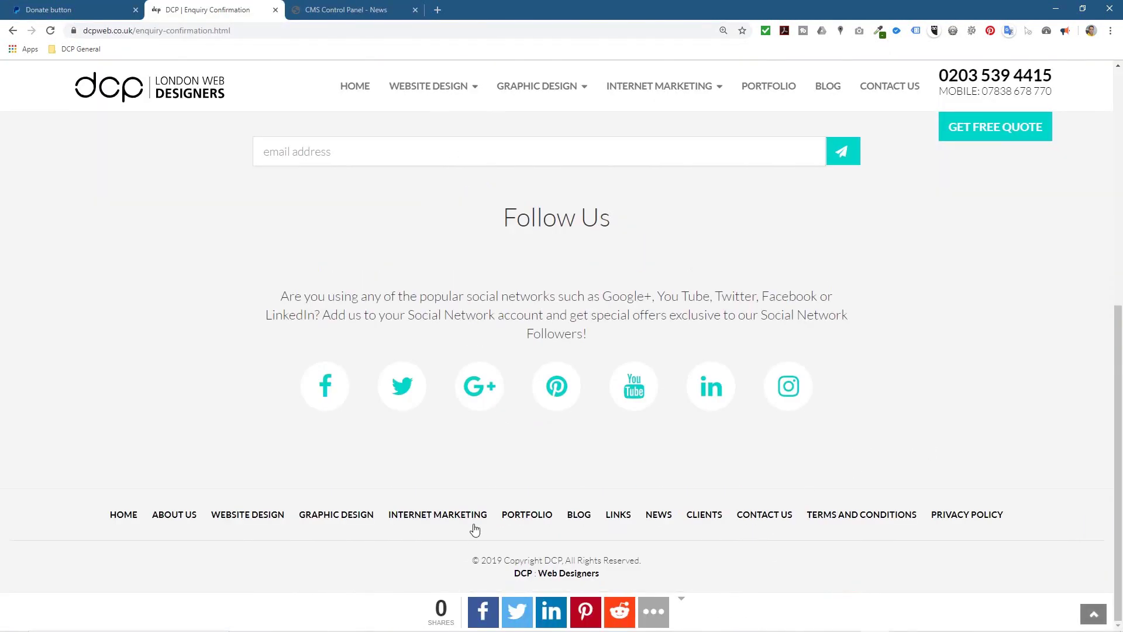
pyautogui.click(658, 515)
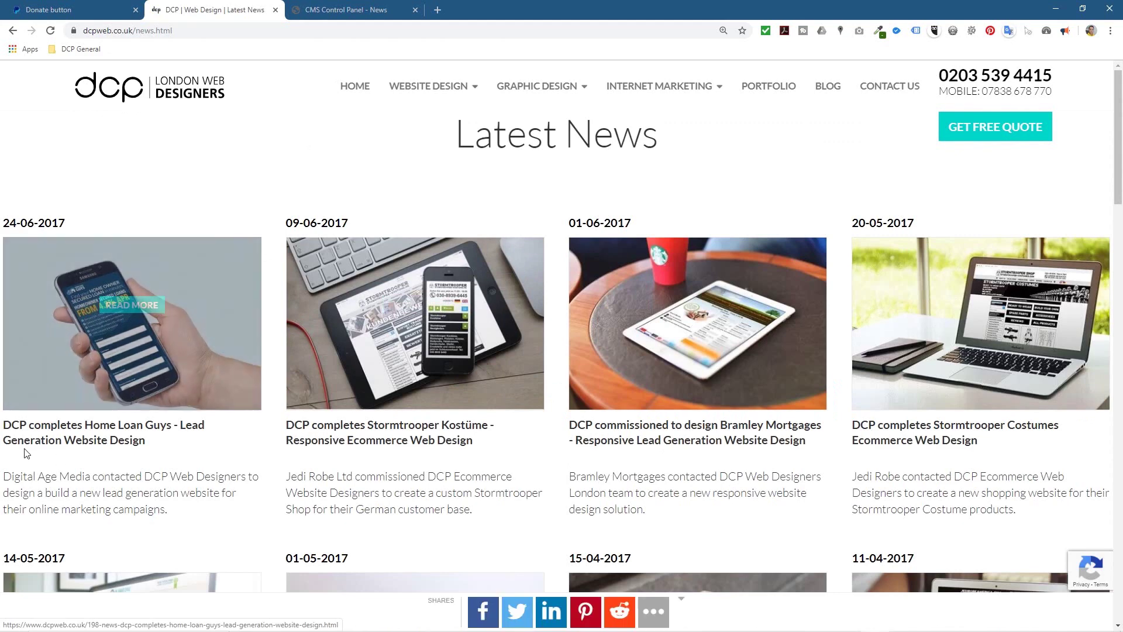
pyautogui.moveTo(8, 429); pyautogui.dragTo(147, 443)
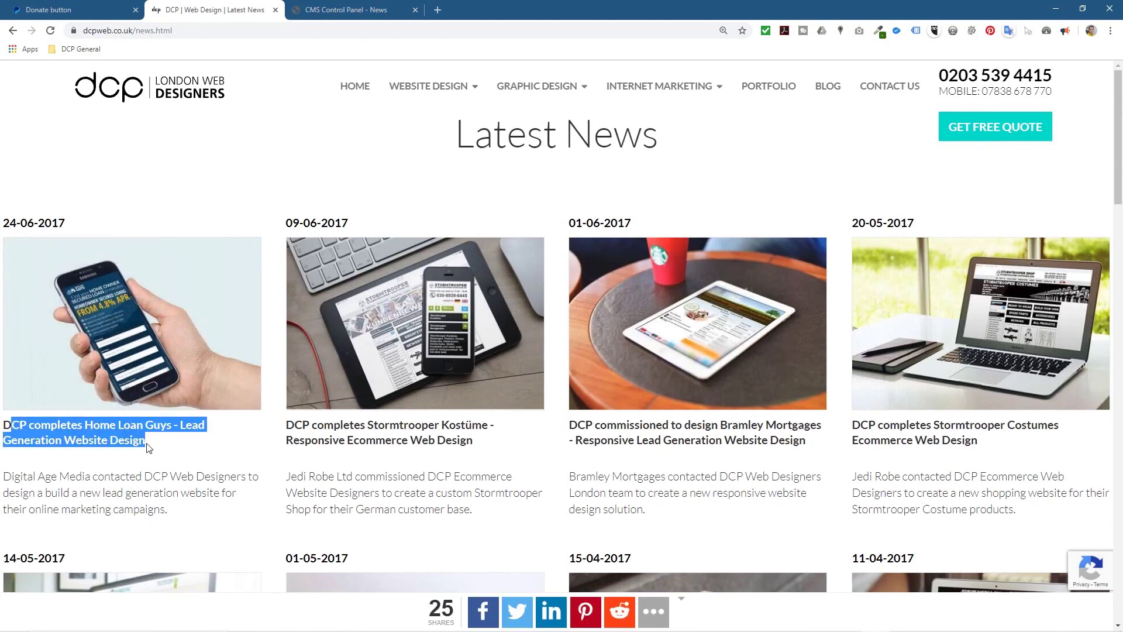
pyautogui.click(206, 348)
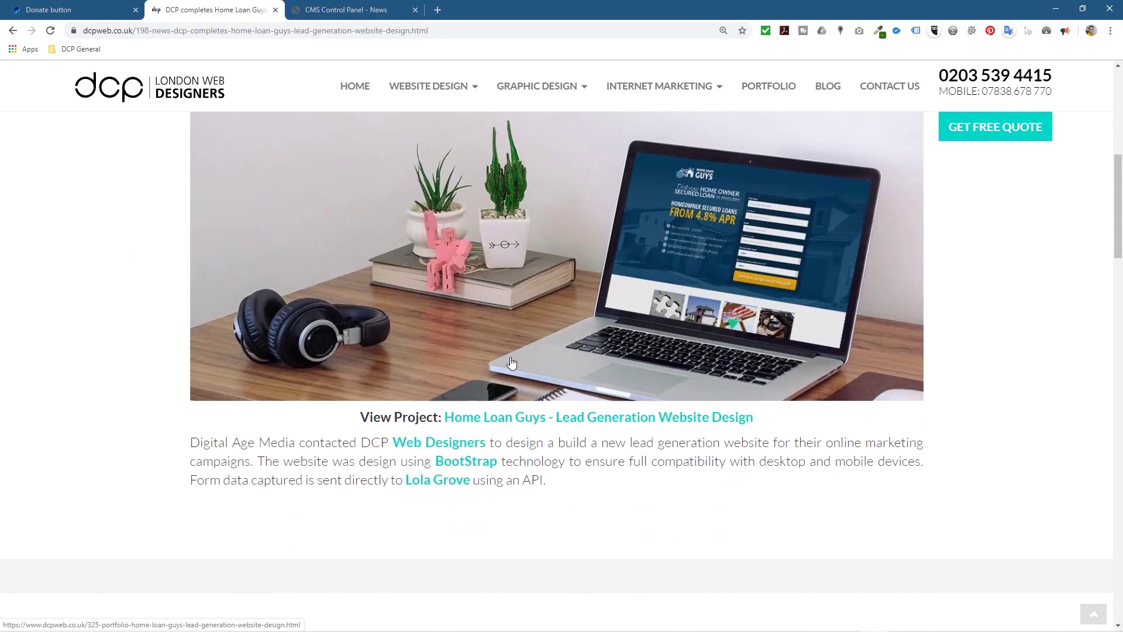
pyautogui.scroll(-6, 553, 370)
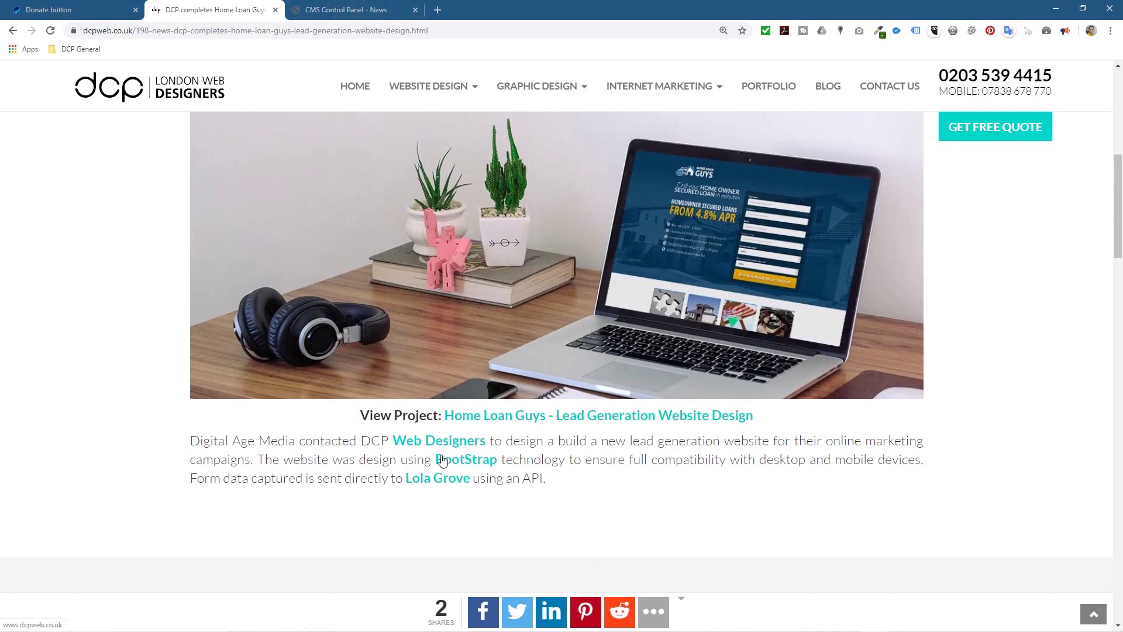
pyautogui.click(345, 9)
pyautogui.moveTo(369, 407); pyautogui.dragTo(779, 438)
pyautogui.click(1011, 418)
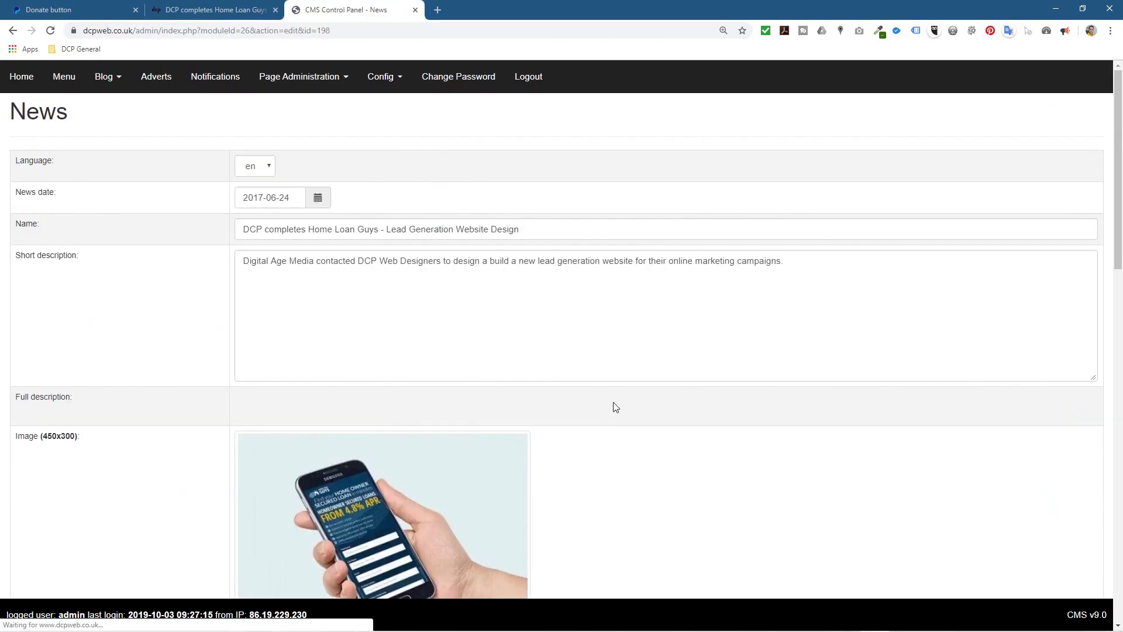
# Switch the Full description editor to HTML Source and add a <br /> after the last paragraph.
pyautogui.scroll(-8, 550, 374)
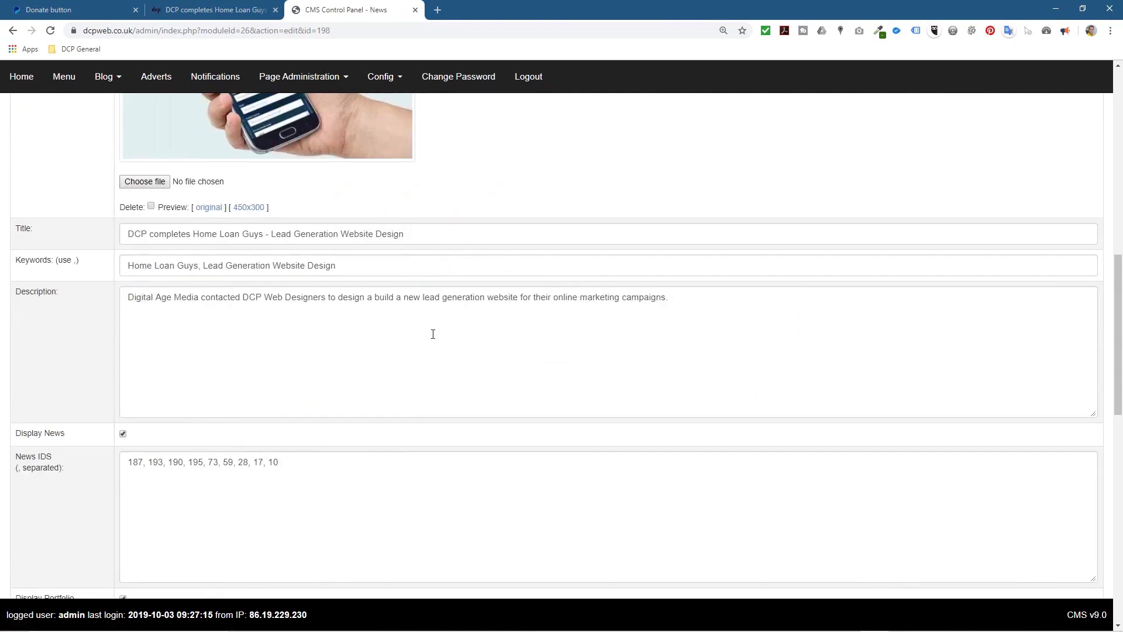
pyautogui.scroll(3, 433, 334)
pyautogui.scroll(-8, 433, 336)
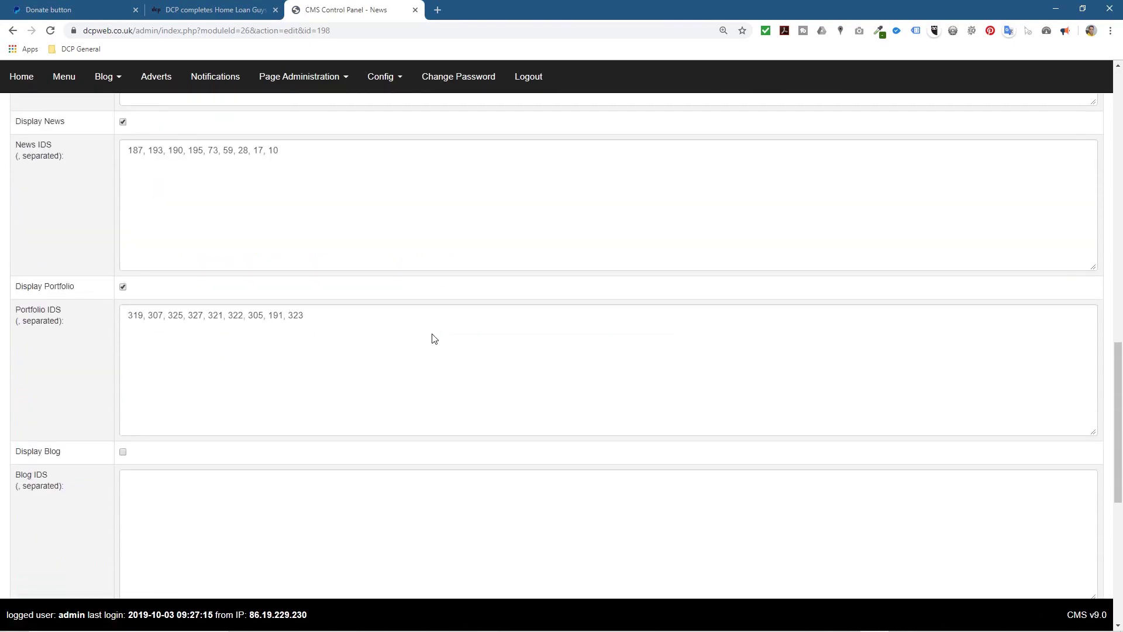
pyautogui.scroll(-7, 434, 339)
pyautogui.scroll(4, 433, 334)
pyautogui.click(431, 334)
pyautogui.scroll(9, 431, 334)
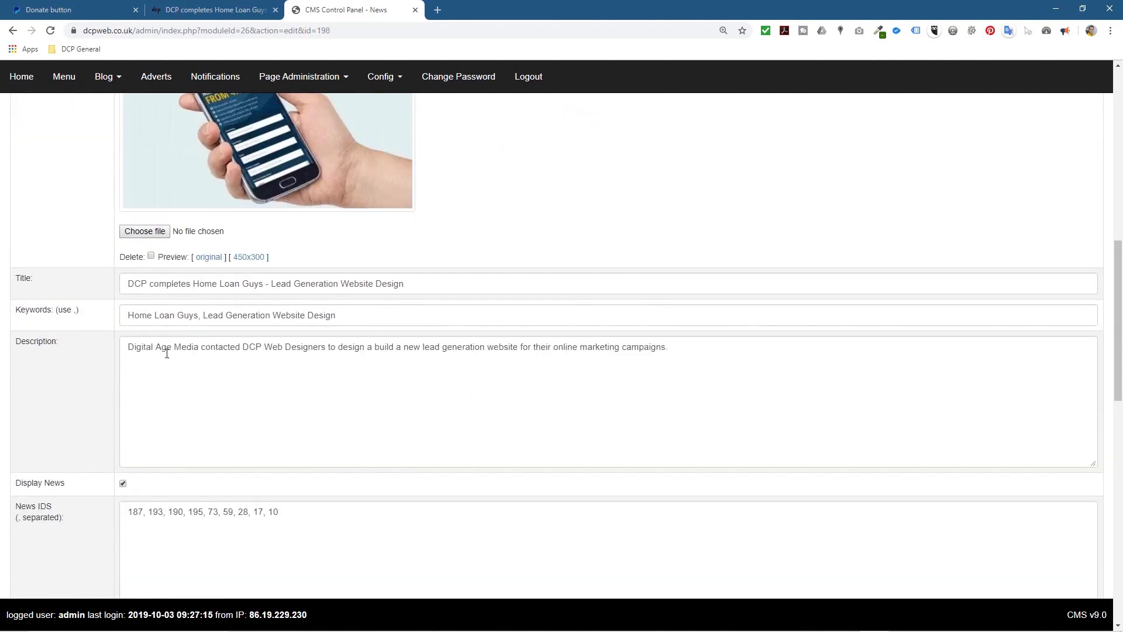
pyautogui.moveTo(145, 351); pyautogui.dragTo(584, 296)
pyautogui.scroll(-10, 559, 304)
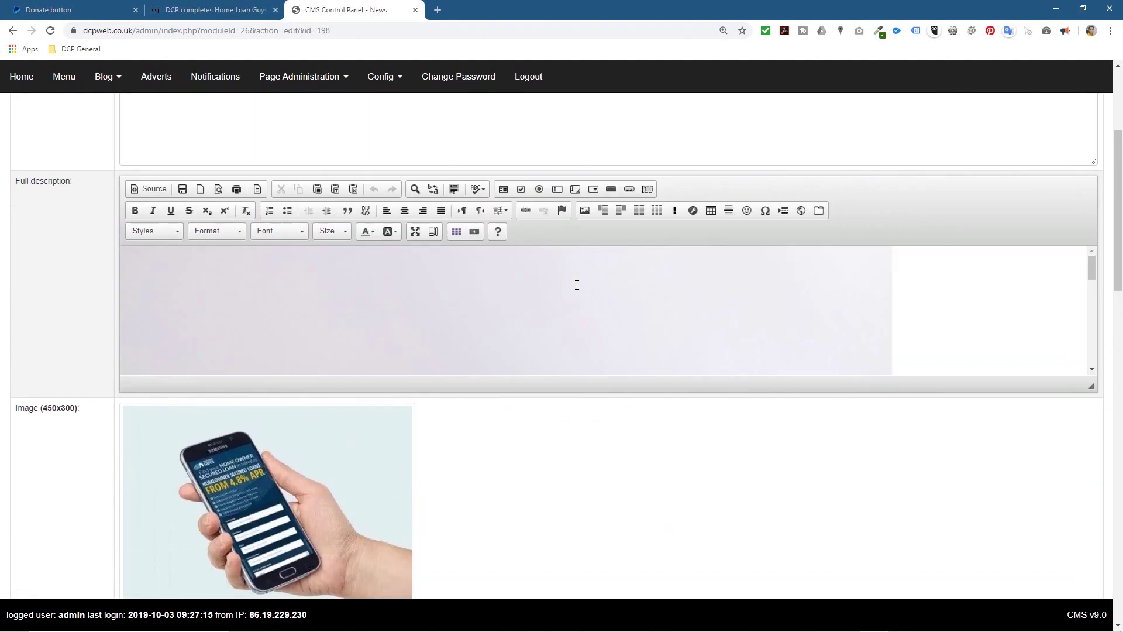
pyautogui.scroll(2, 905, 427)
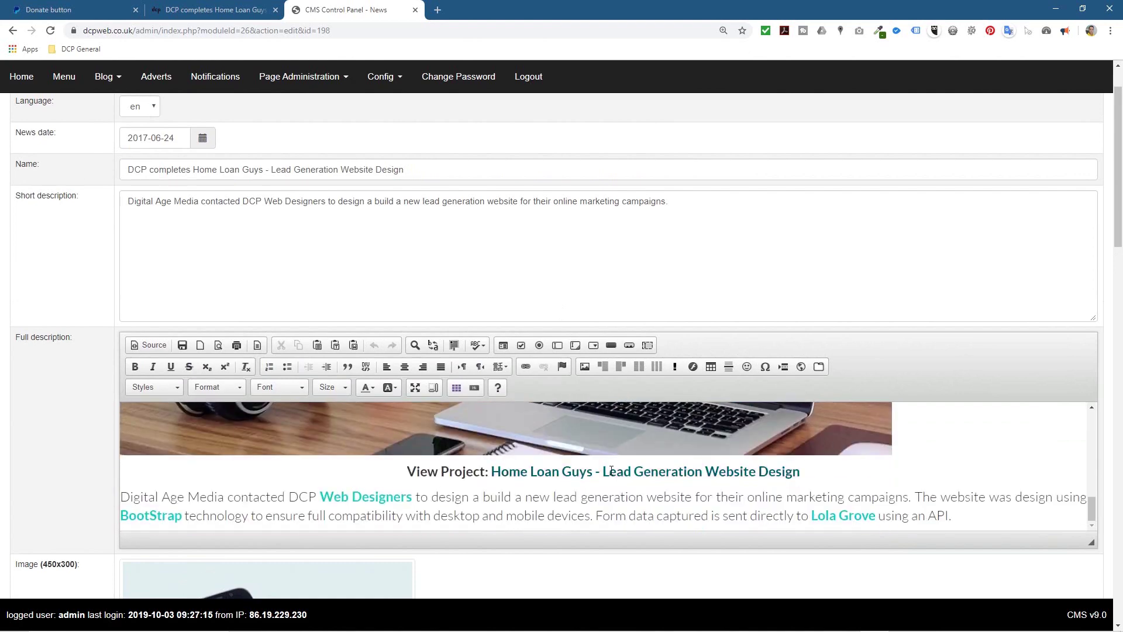
pyautogui.scroll(-1, 887, 480)
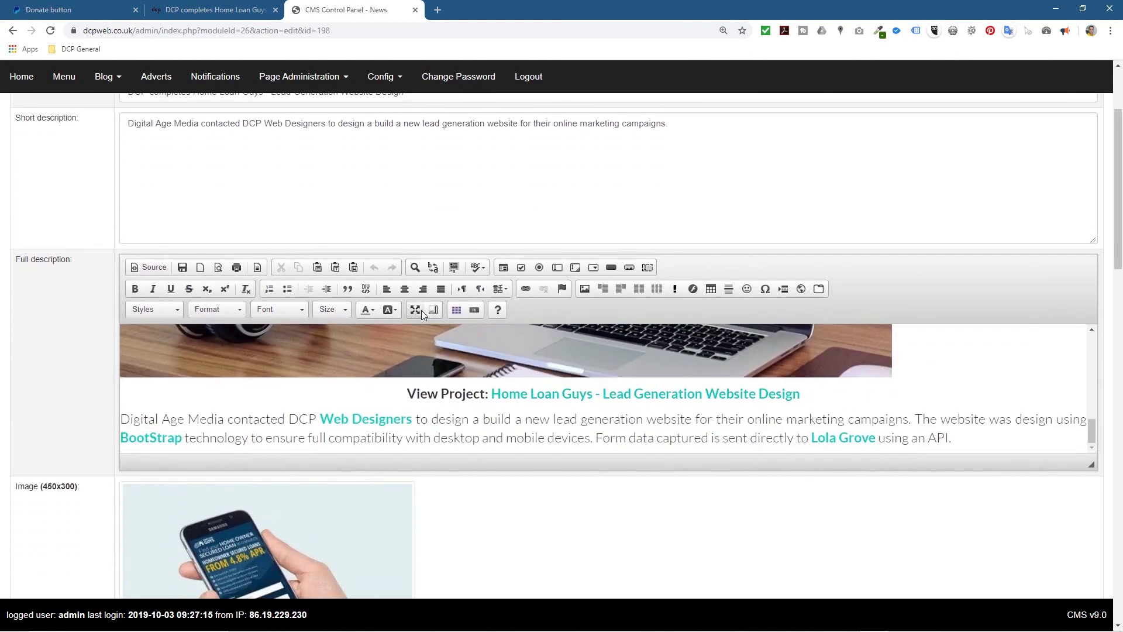
pyautogui.click(148, 267)
pyautogui.scroll(-3, 474, 326)
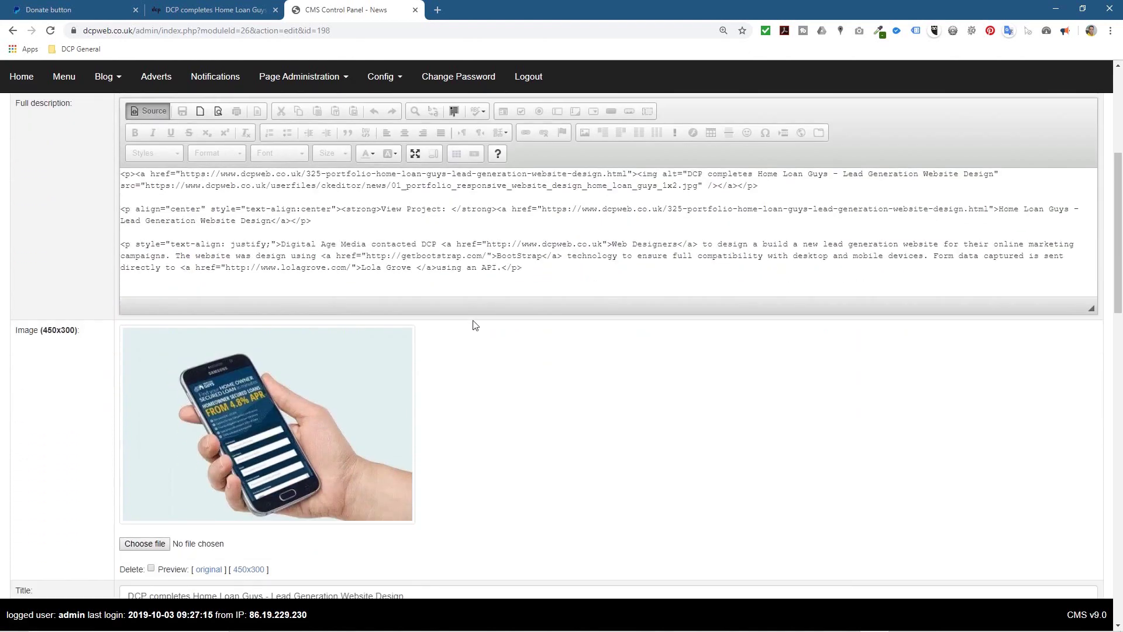
pyautogui.click(185, 275)
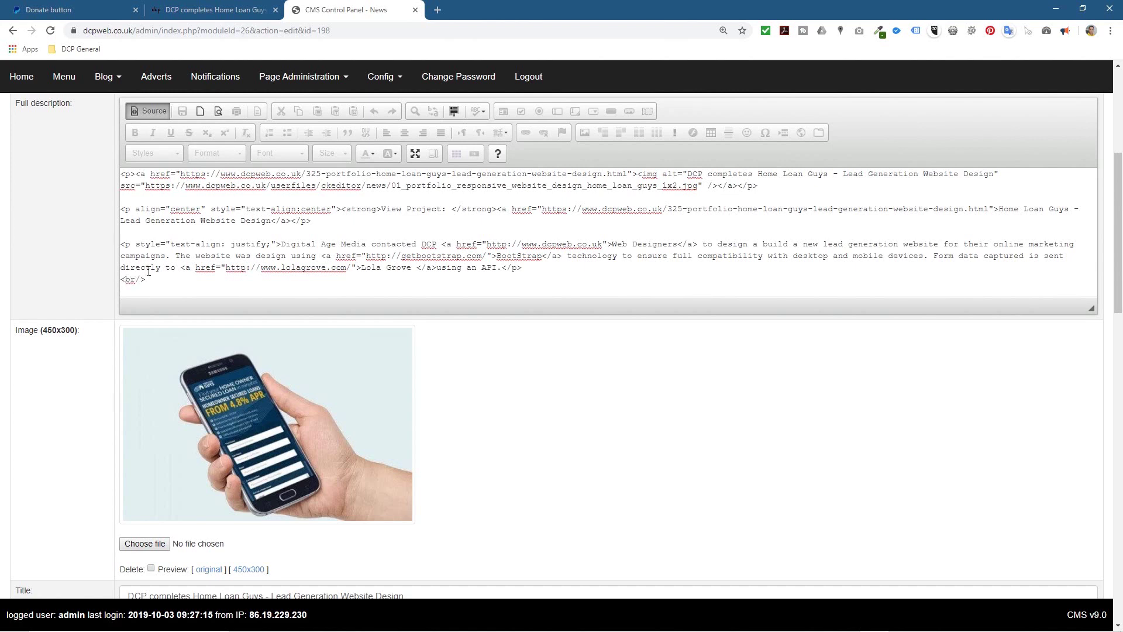
# Paste the PayPal form code from Notepad after the <br/>, add a </br> line, then leave Source view.
pyautogui.hotkey('alt', 'Tab')
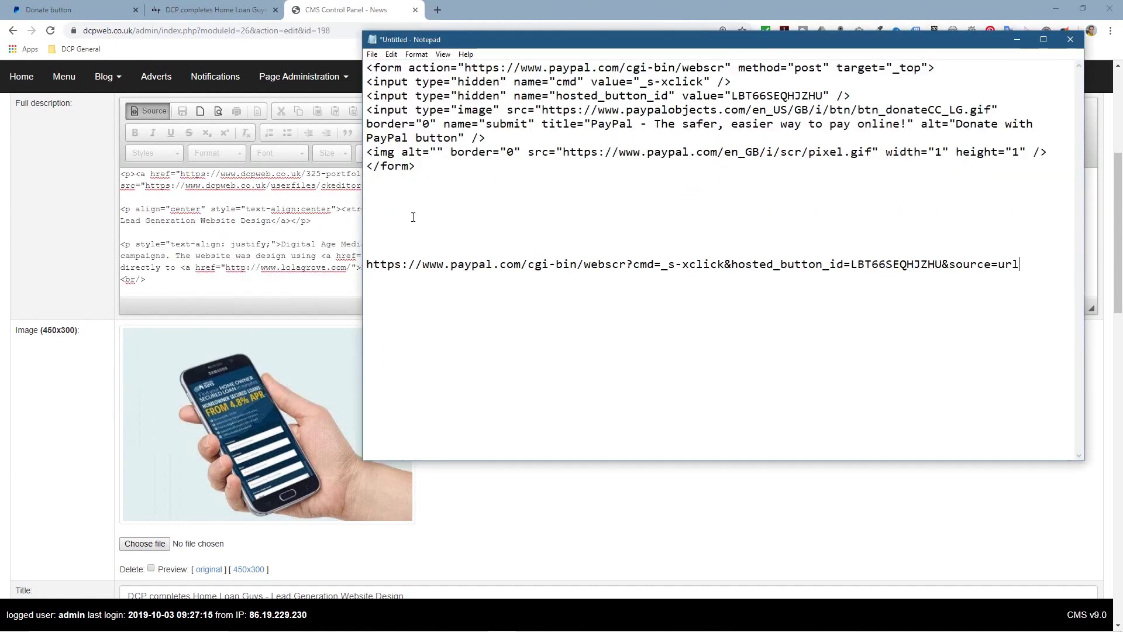
pyautogui.hotkey('ctrl', 'shift', 'Home')
pyautogui.hotkey('ctrl', 'c')
pyautogui.click(155, 287)
pyautogui.hotkey('ctrl', 'v')
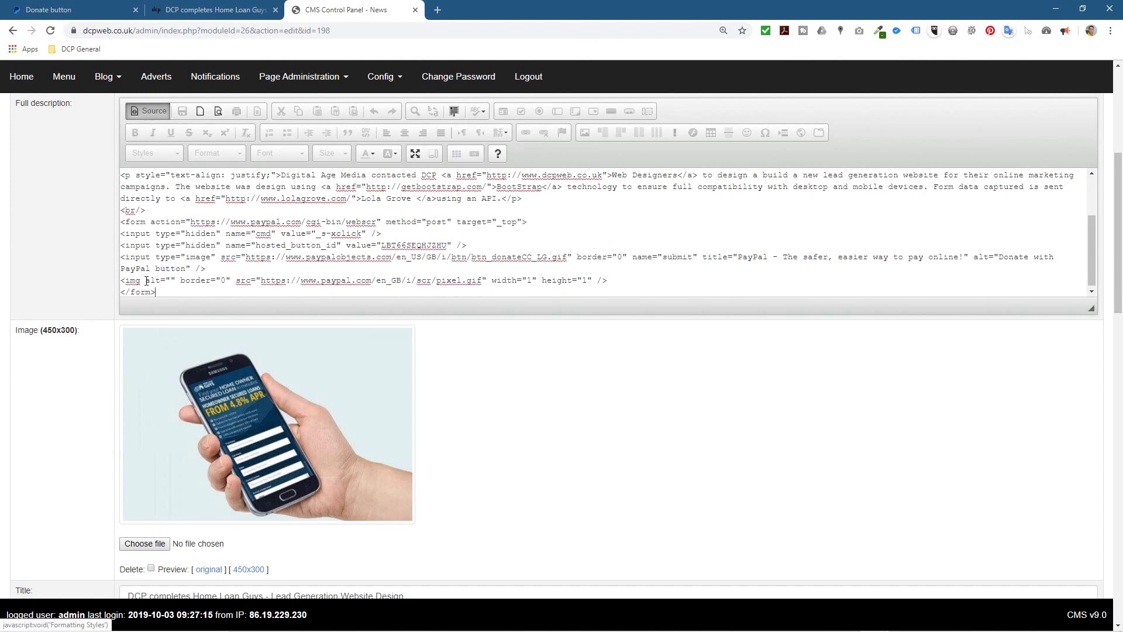
pyautogui.press('Return')
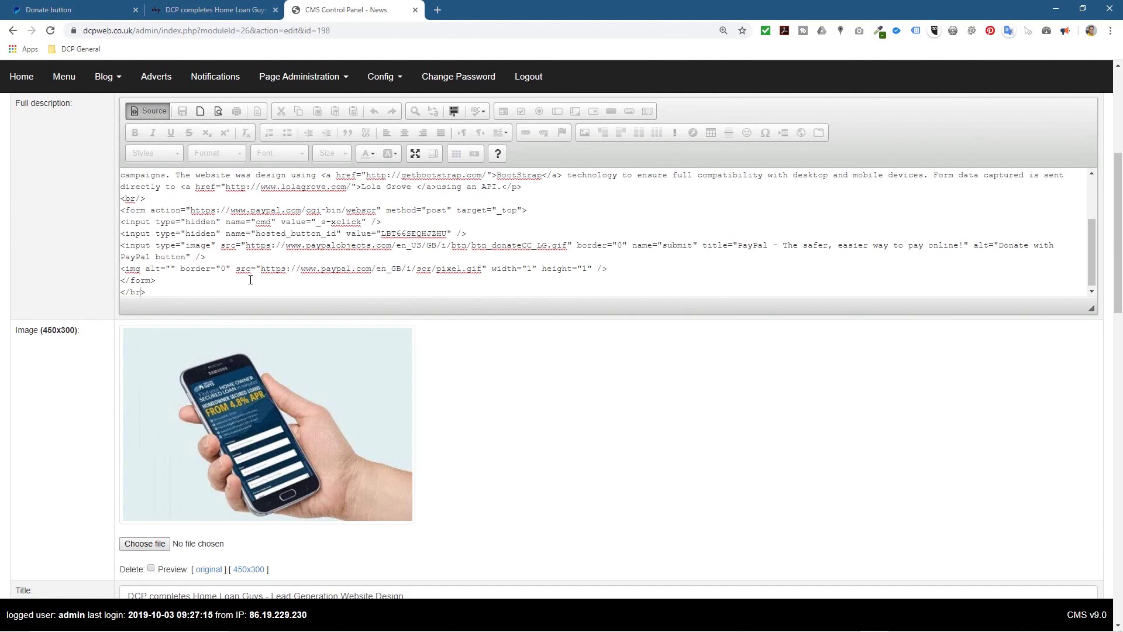
pyautogui.write('</br>')
pyautogui.press('Return')
pyautogui.click(141, 112)
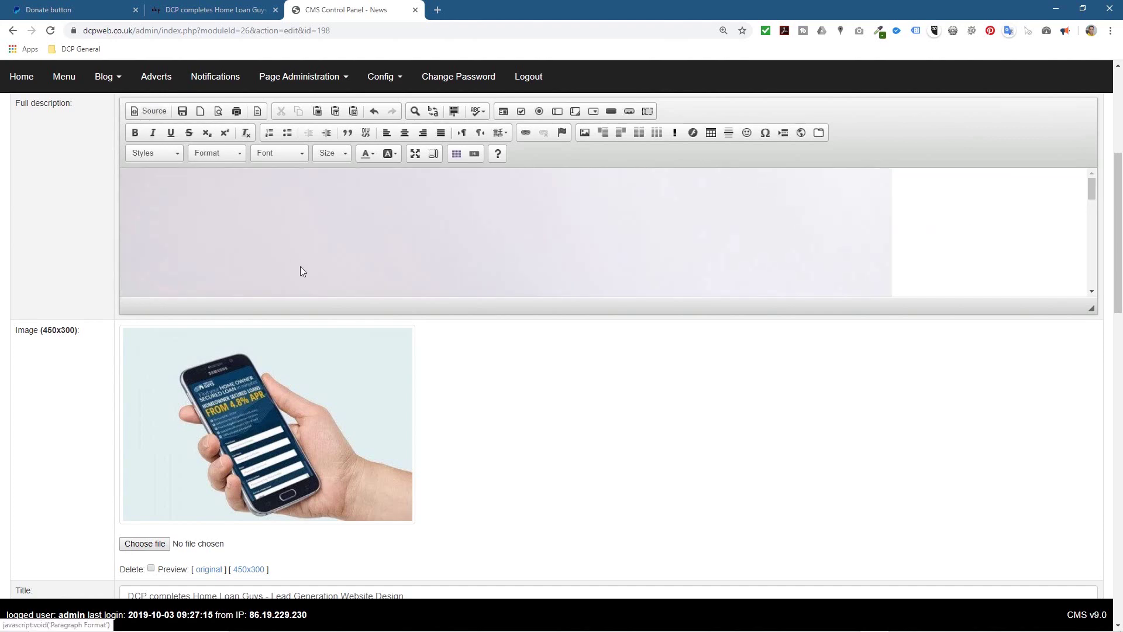
# In Source view, replace the last paragraph's &nbsp; with 'Click here to make a donation', then return to WYSIWYG.
pyautogui.scroll(-5, 341, 251)
pyautogui.scroll(4, 257, 231)
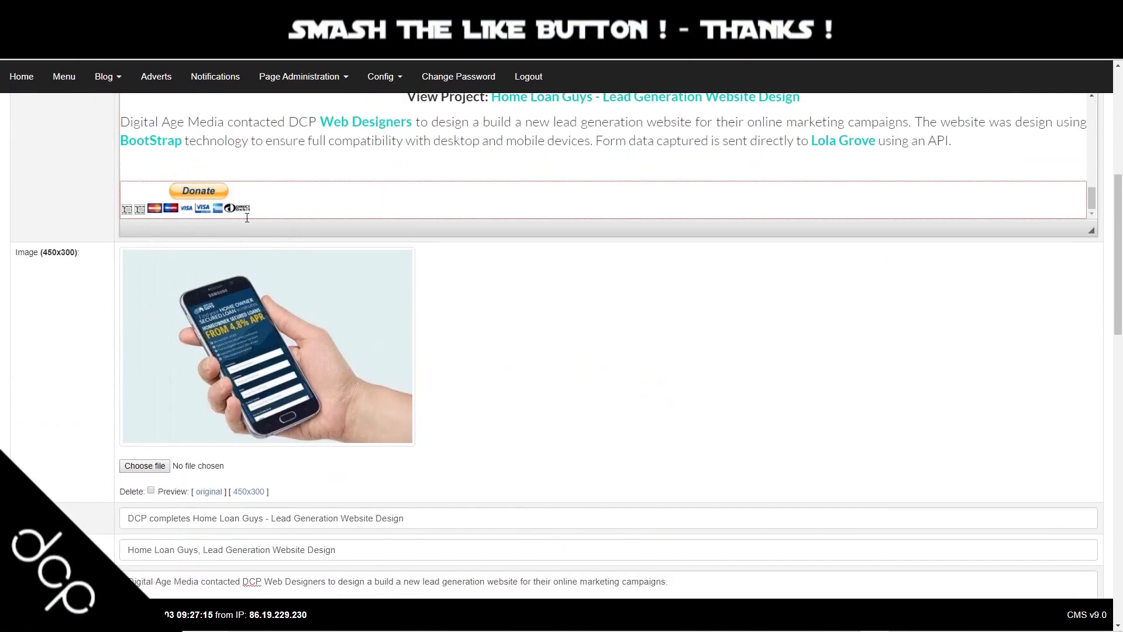
pyautogui.scroll(1, 122, 158)
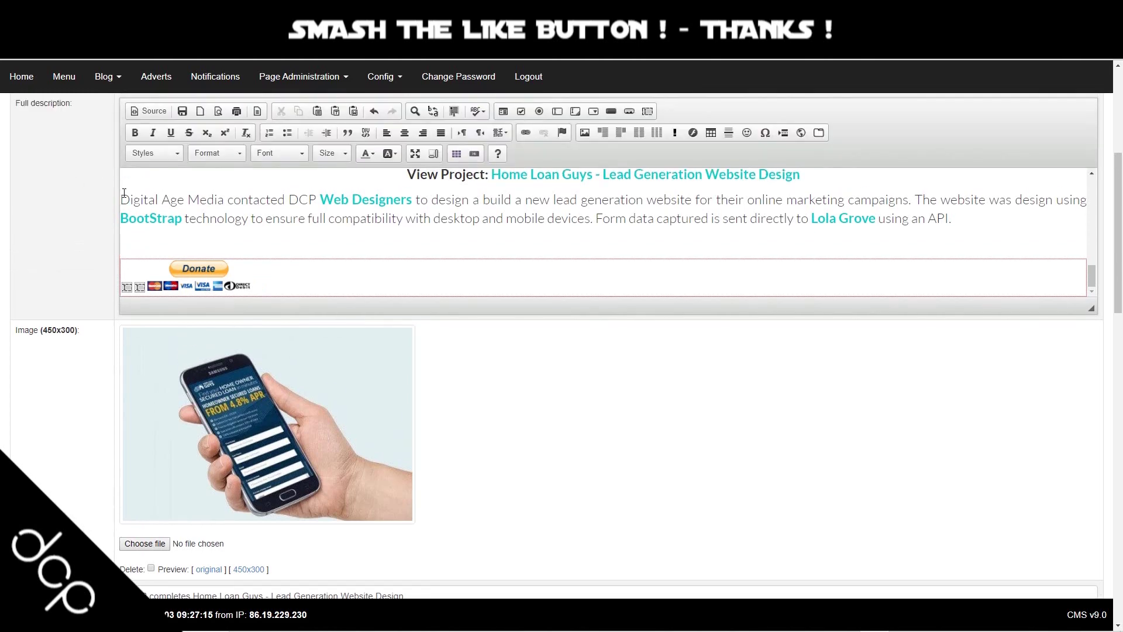
pyautogui.click(147, 112)
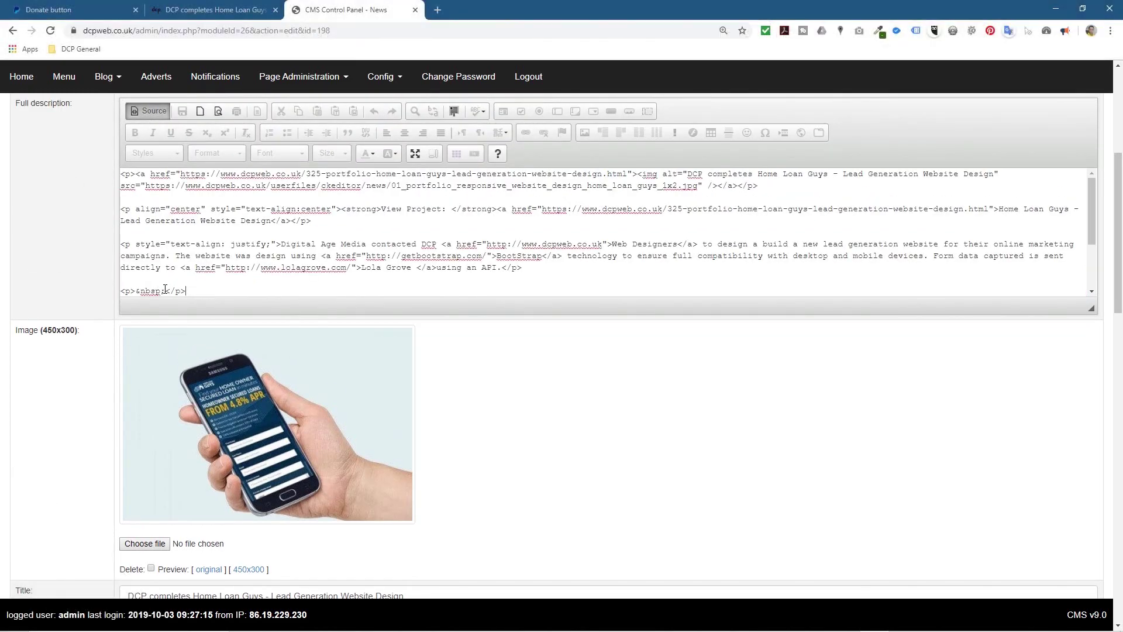
pyautogui.hotkey('ctrl', 'v')
pyautogui.moveTo(166, 279); pyautogui.dragTo(139, 278)
pyautogui.write('CLick her')
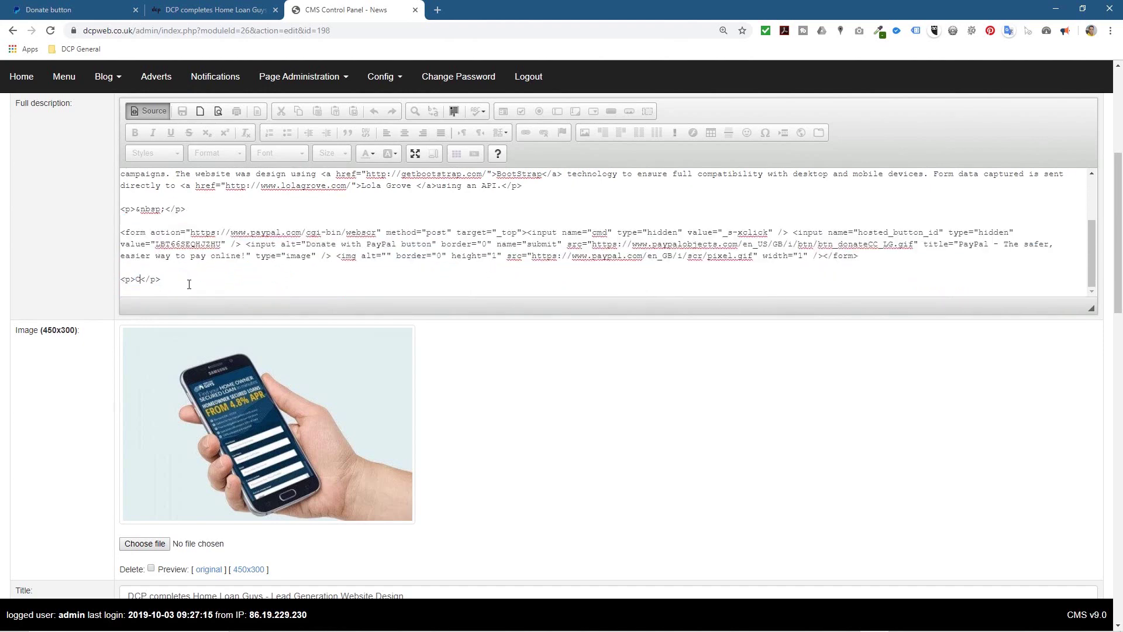
pyautogui.press('BackSpace')
pyautogui.press('BackSpace')
pyautogui.press('BackSpace')
pyautogui.press('BackSpace')
pyautogui.press('BackSpace')
pyautogui.write('lick hre')
pyautogui.press('BackSpace')
pyautogui.press('BackSpace')
pyautogui.press('BackSpace')
pyautogui.write('ere to make a donation')
pyautogui.click(148, 114)
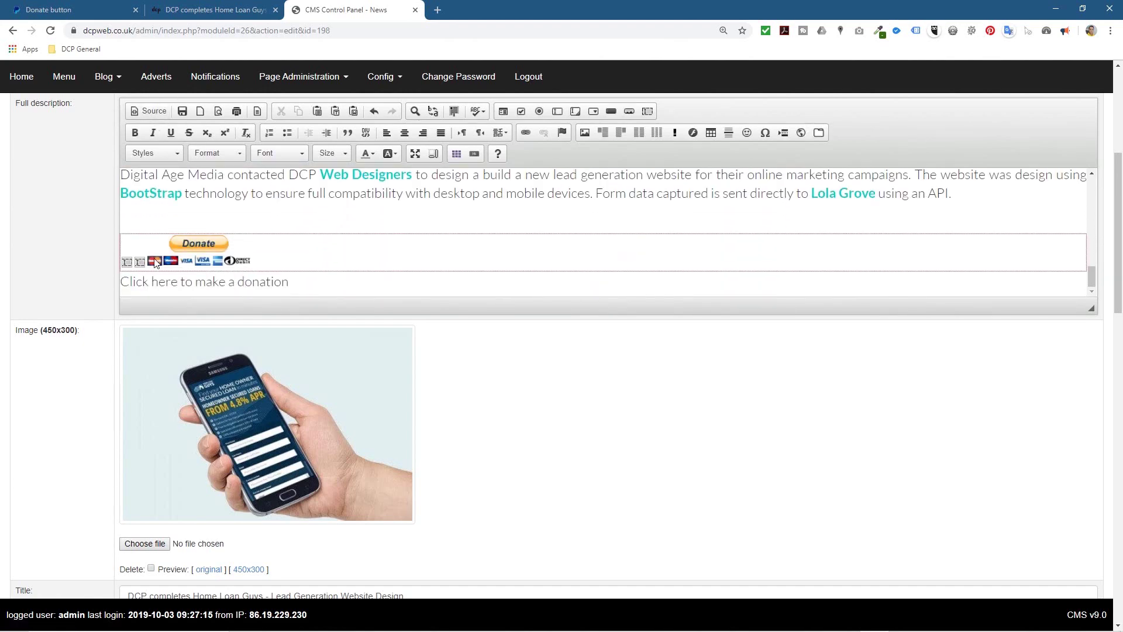
# Copy the PayPal donate URL from the Notepad code notes.
pyautogui.tripleClick(235, 285)
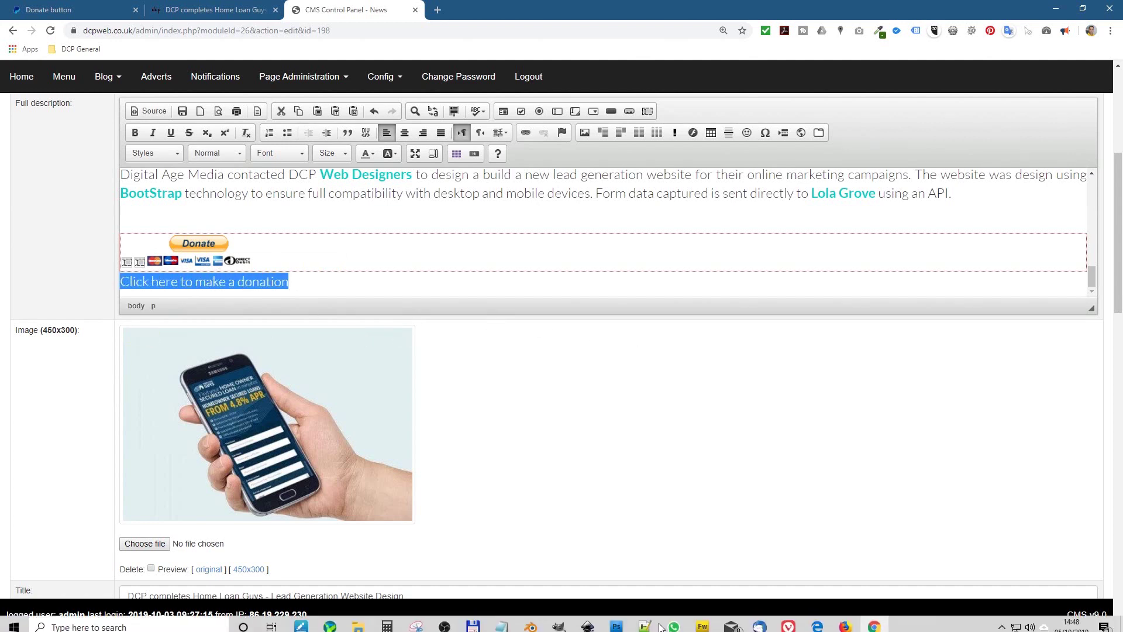
pyautogui.click(501, 621)
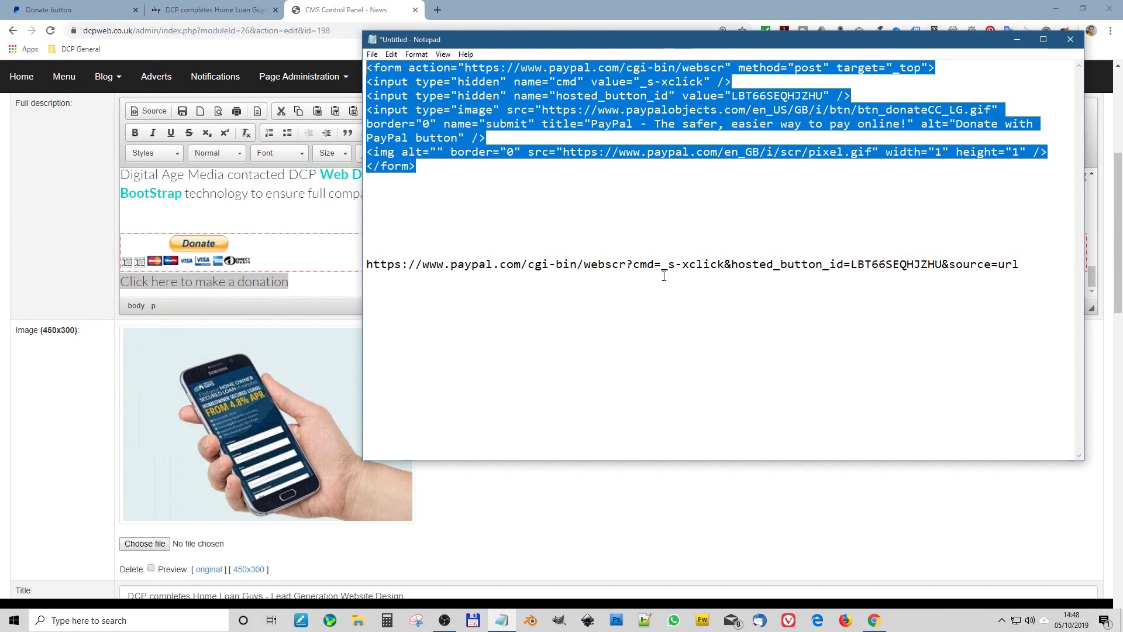
pyautogui.moveTo(1019, 264); pyautogui.dragTo(364, 274)
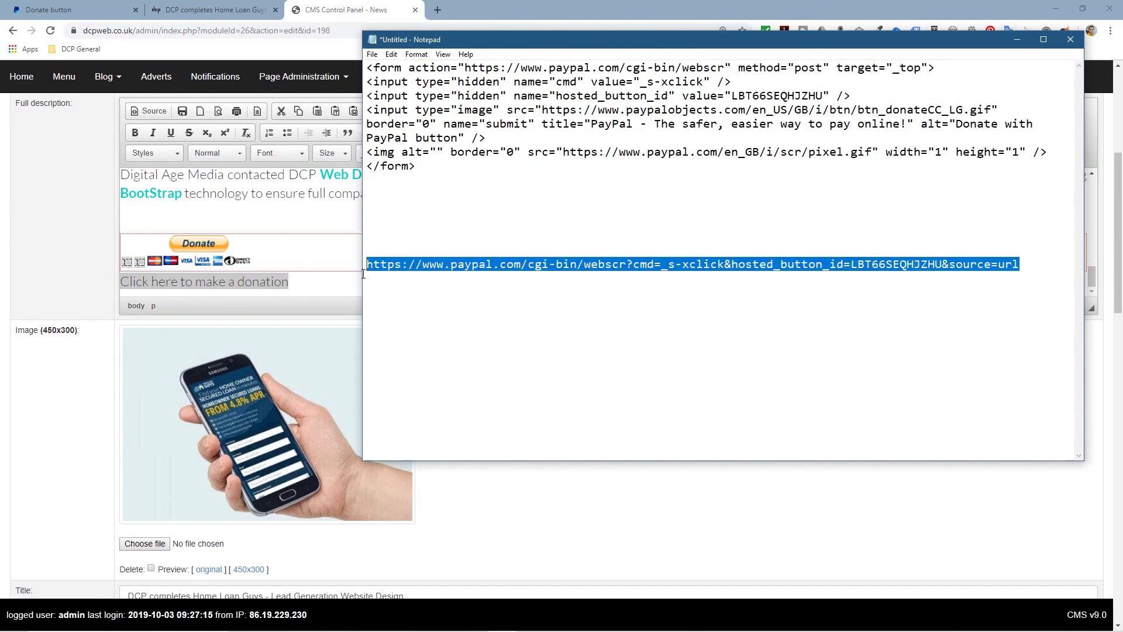
pyautogui.rightClick(418, 267)
pyautogui.click(444, 304)
# Select the 'Click here to make a donation' line in the article editor.
pyautogui.click(199, 217)
pyautogui.tripleClick(298, 286)
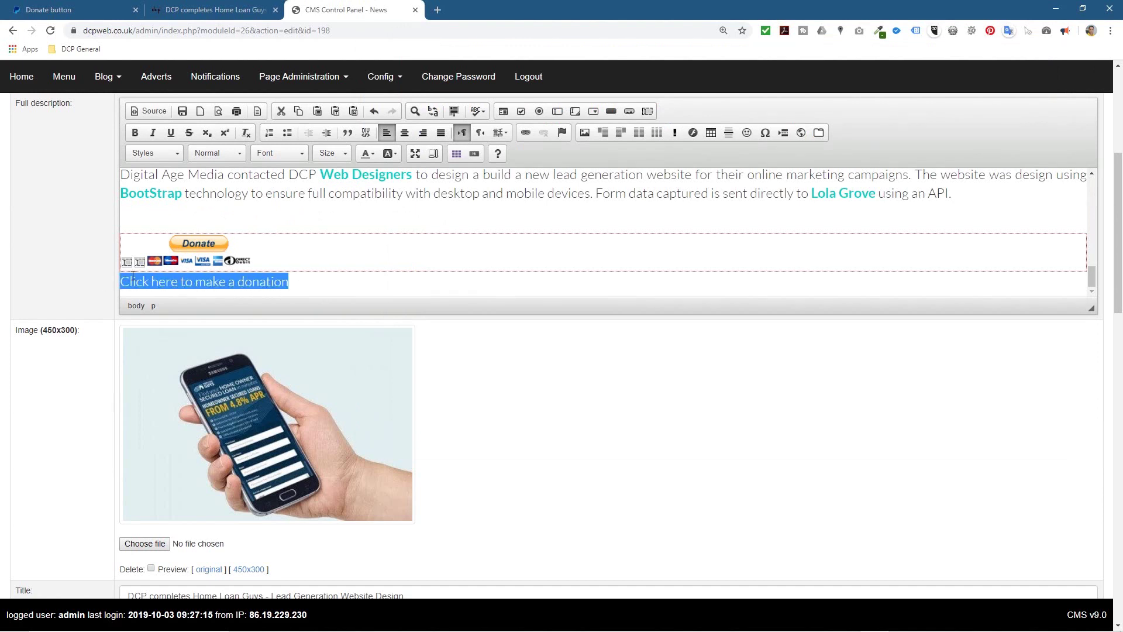
pyautogui.scroll(2, 310, 253)
pyautogui.moveTo(133, 253); pyautogui.dragTo(302, 258)
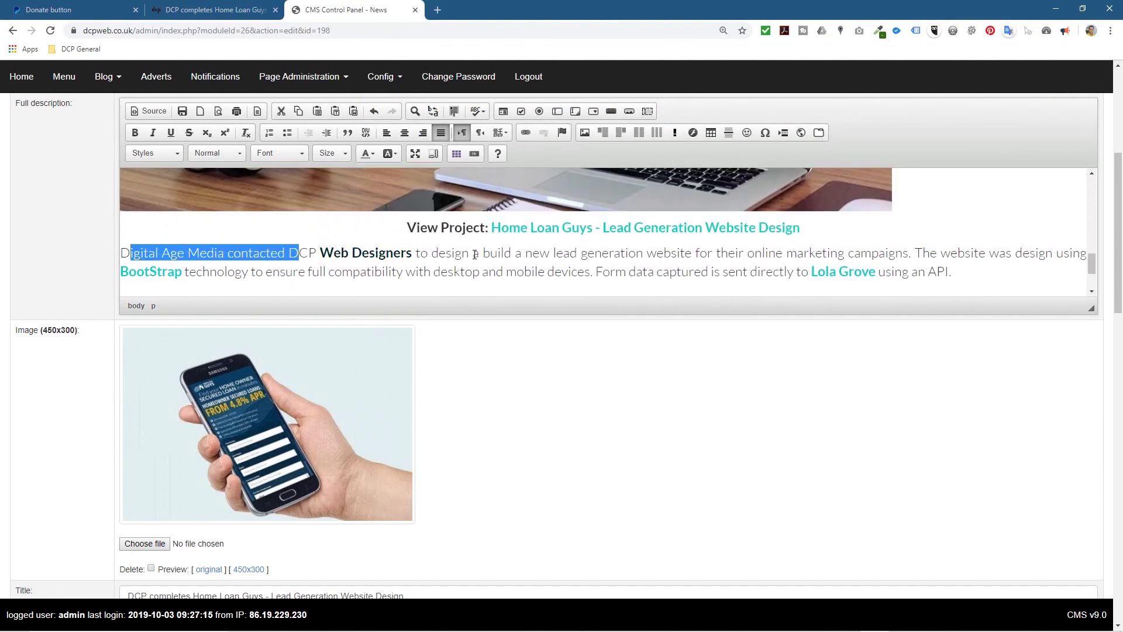
pyautogui.click(442, 253)
pyautogui.moveTo(441, 254); pyautogui.dragTo(720, 254)
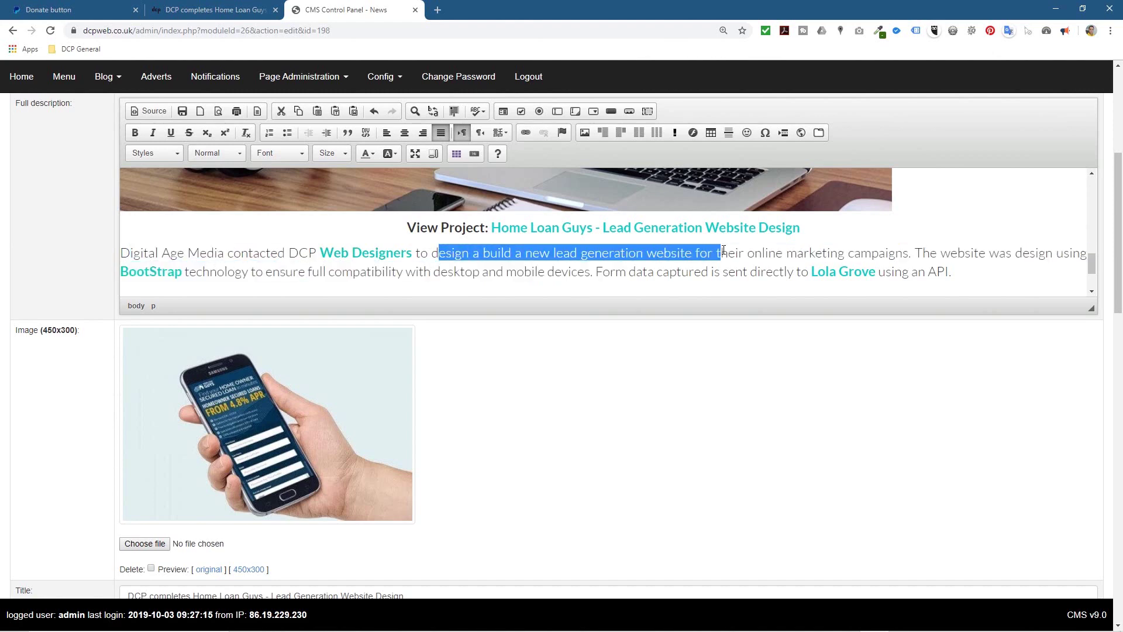
pyautogui.scroll(-2, 462, 260)
pyautogui.moveTo(133, 281)
pyautogui.mouseDown()
pyautogui.moveTo(306, 284)
pyautogui.moveTo(121, 283)
pyautogui.mouseUp()
pyautogui.click(319, 284)
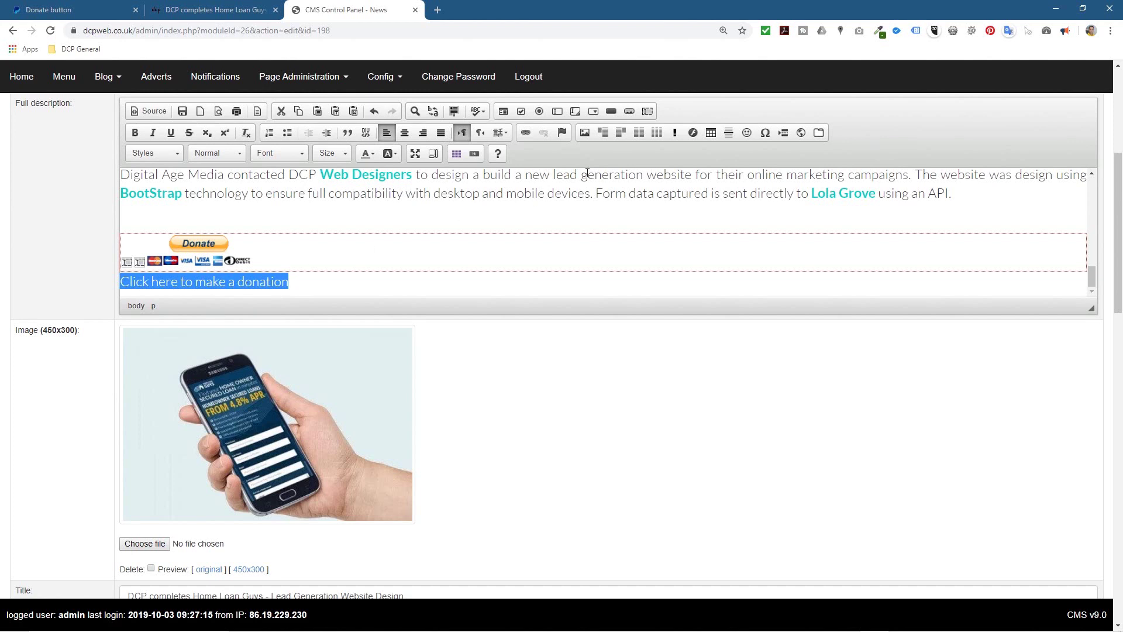
# Link the donation text to the PayPal URL in a New Window (_blank), then save the article.
pyautogui.click(528, 137)
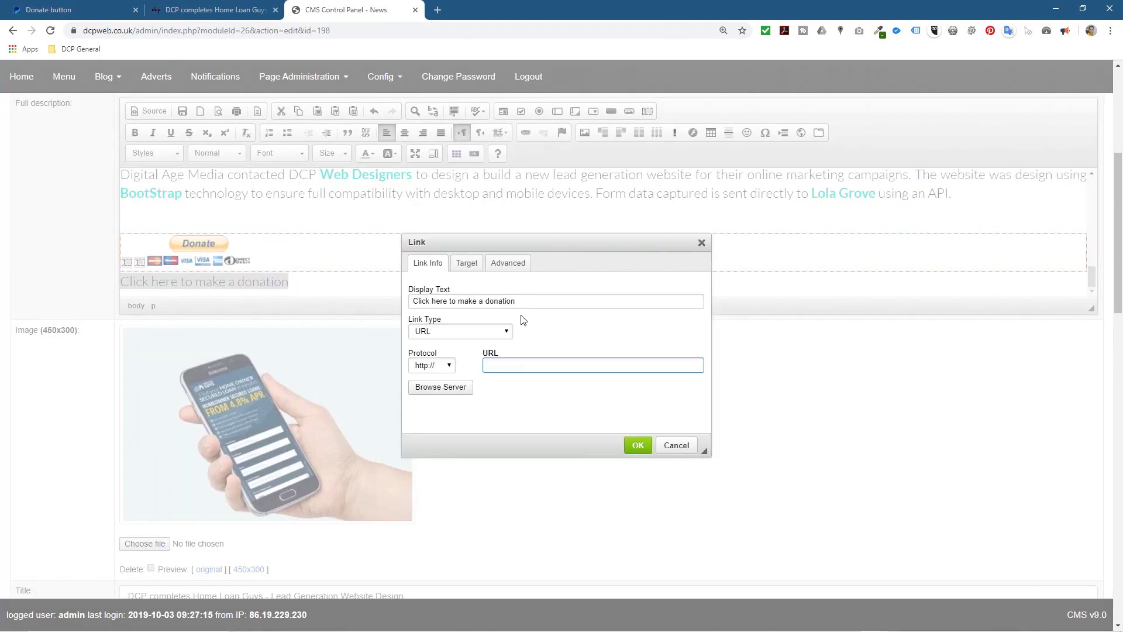
pyautogui.click(531, 363)
pyautogui.hotkey('ctrl', 'v')
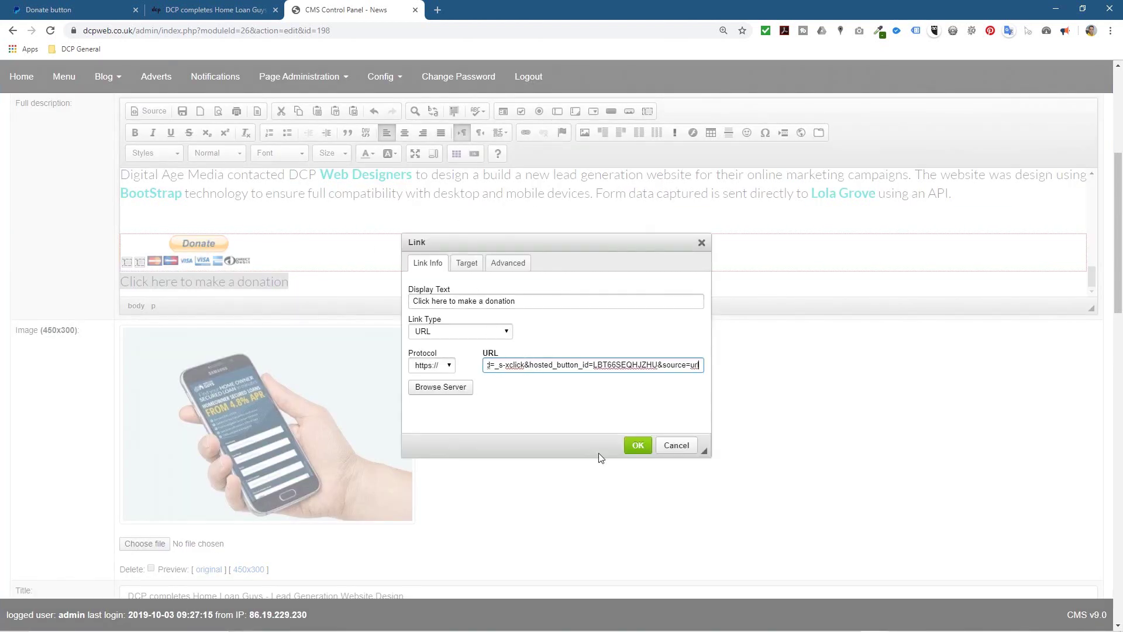
pyautogui.click(466, 262)
pyautogui.click(441, 301)
pyautogui.click(439, 344)
pyautogui.click(637, 446)
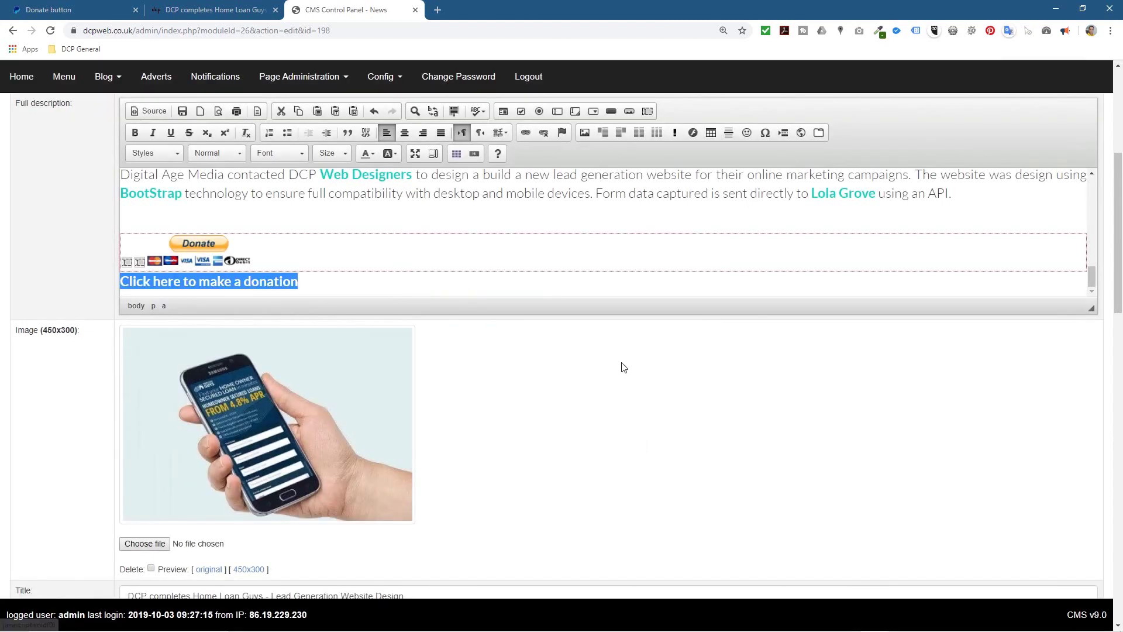
pyautogui.scroll(-20, 877, 456)
pyautogui.click(1071, 538)
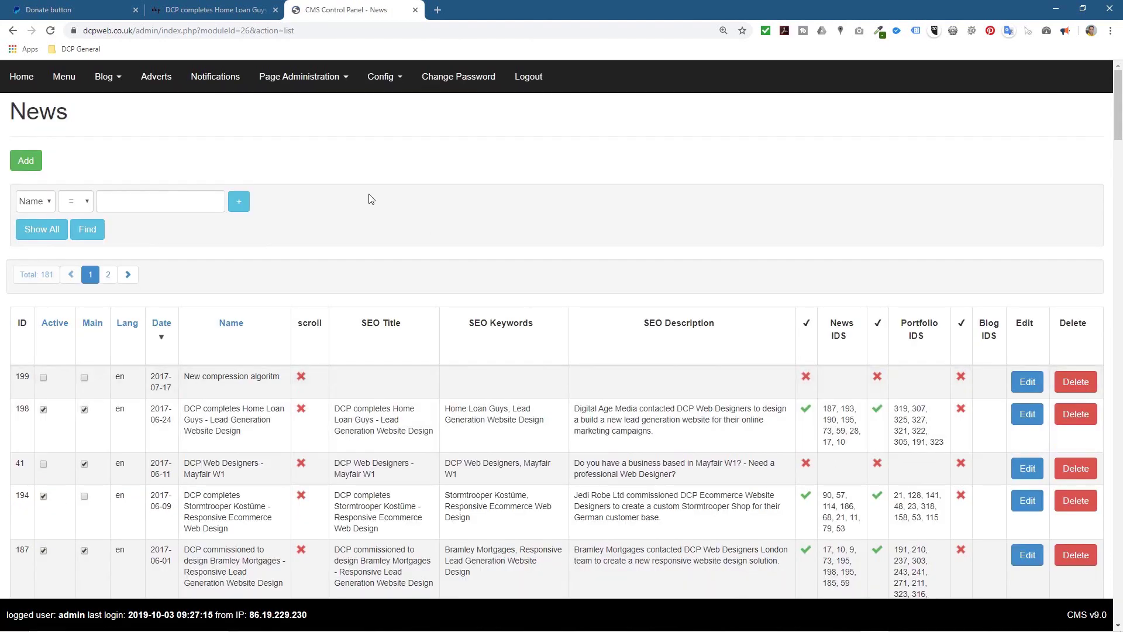
# Reload the Home Loan Guys article and follow 'Click here to make a donation' to PayPal.
pyautogui.click(211, 10)
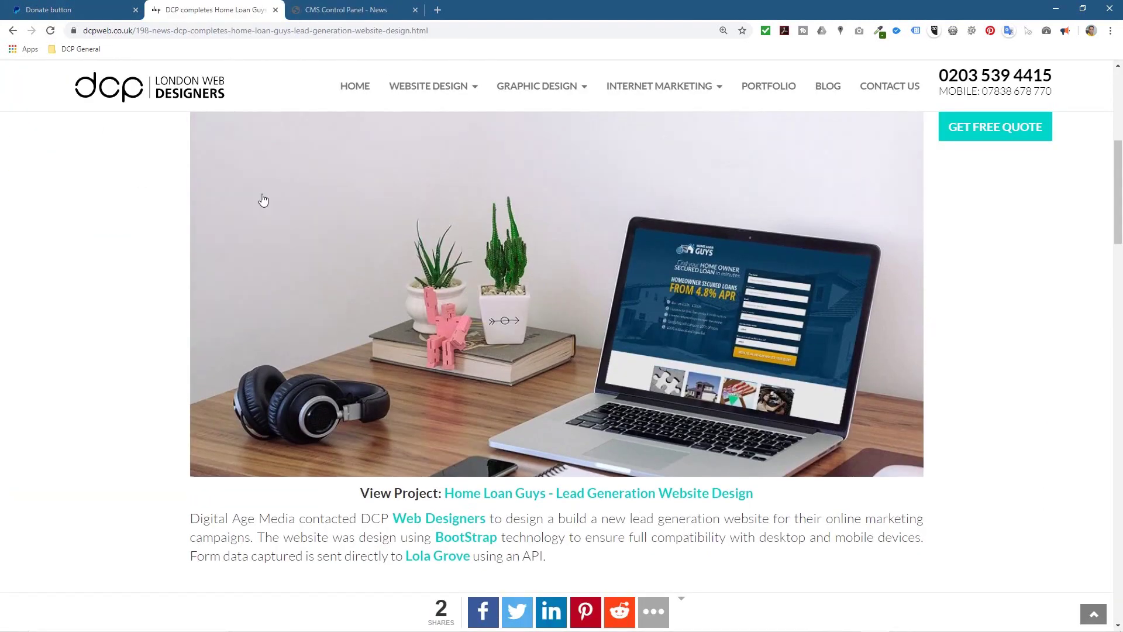
pyautogui.click(50, 30)
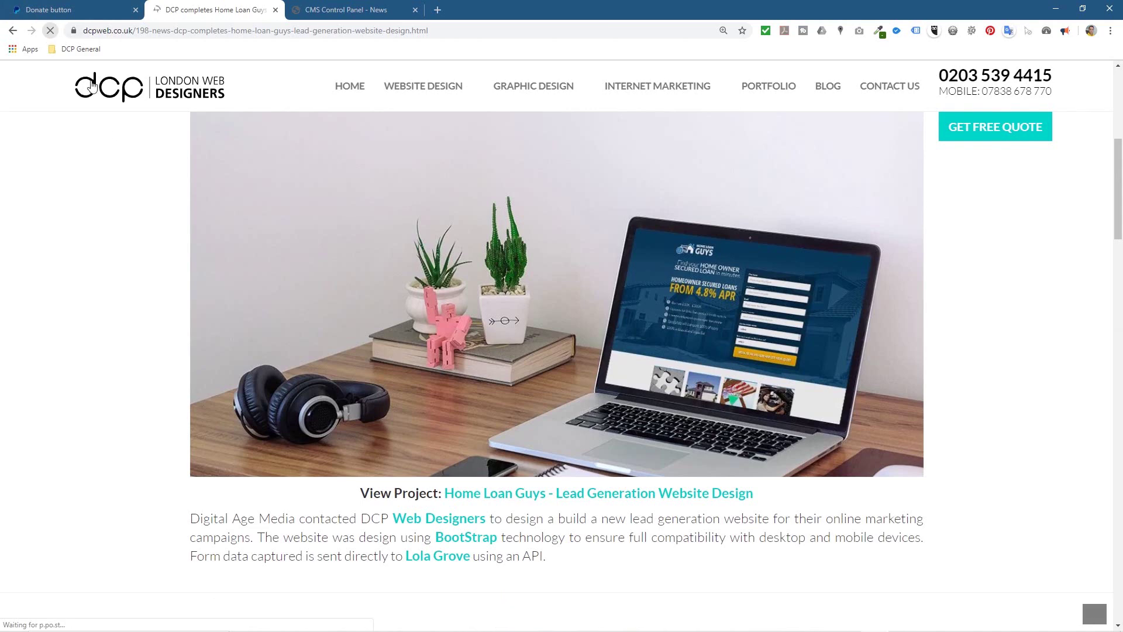
pyautogui.scroll(-7, 193, 287)
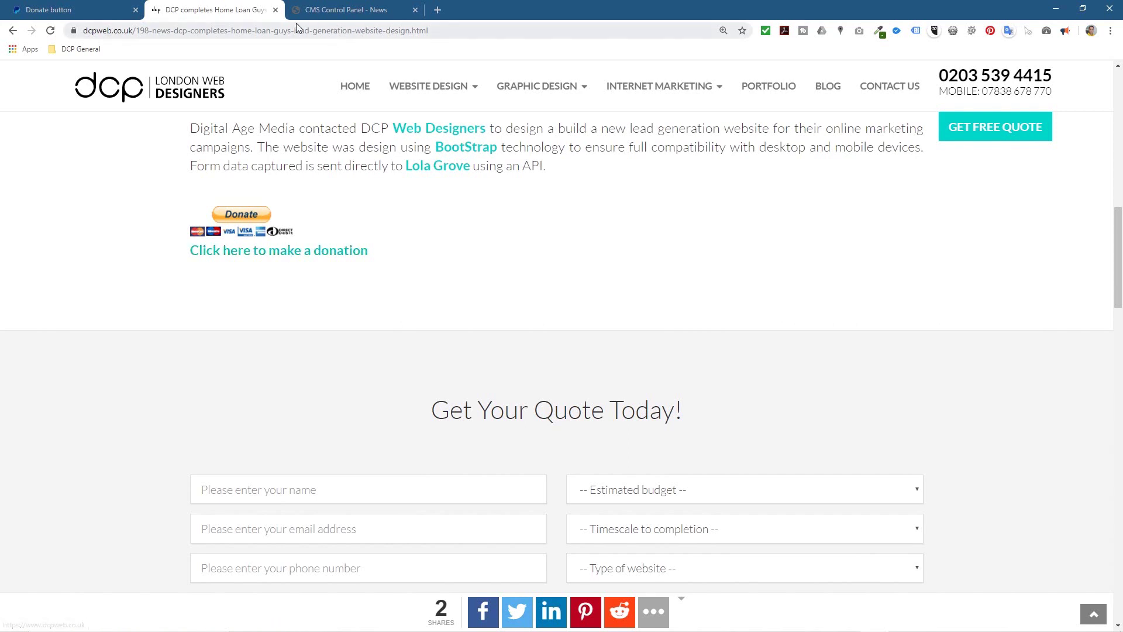
pyautogui.moveTo(216, 9); pyautogui.dragTo(350, 10)
pyautogui.click(281, 251)
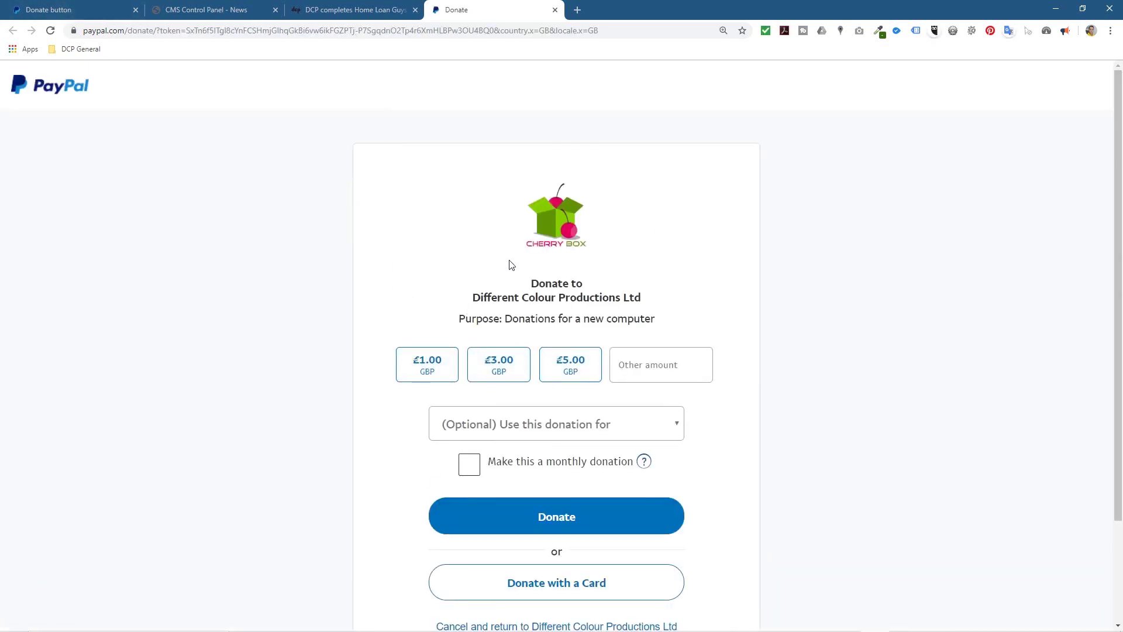
# Highlight the donate page's heading, recipient company name and donation purpose line.
pyautogui.moveTo(530, 284); pyautogui.dragTo(584, 285)
pyautogui.click(495, 301)
pyautogui.moveTo(495, 301); pyautogui.dragTo(654, 299)
pyautogui.moveTo(476, 315); pyautogui.dragTo(638, 319)
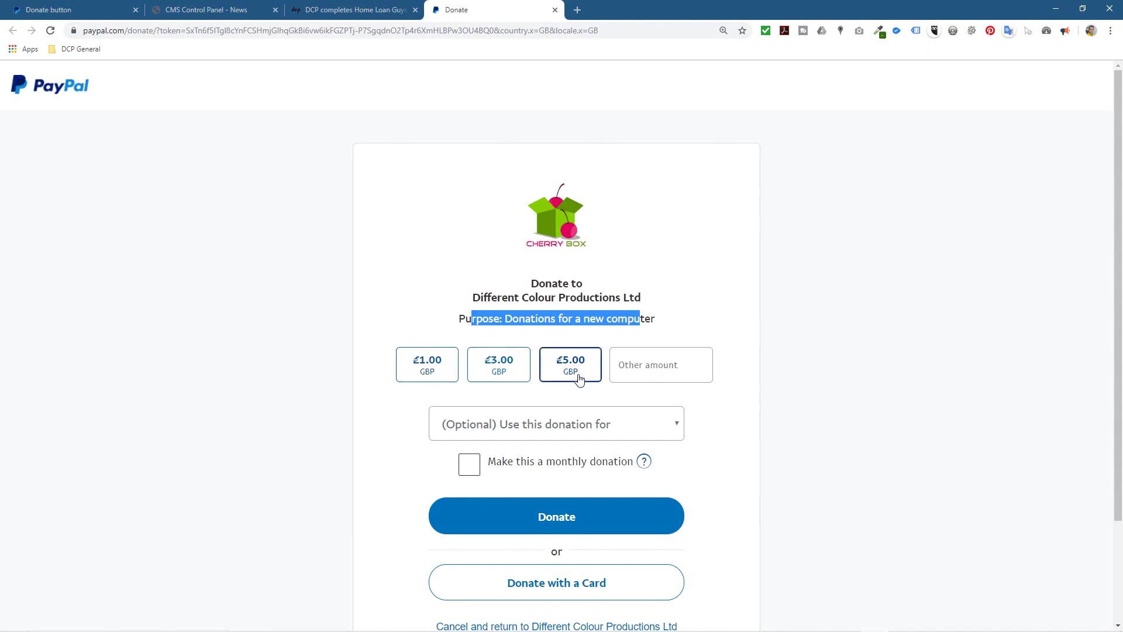
# Enter a 10.00 custom amount, choose Gaming Keyboard and make it a monthly donation.
pyautogui.click(668, 367)
pyautogui.doubleClick(642, 363)
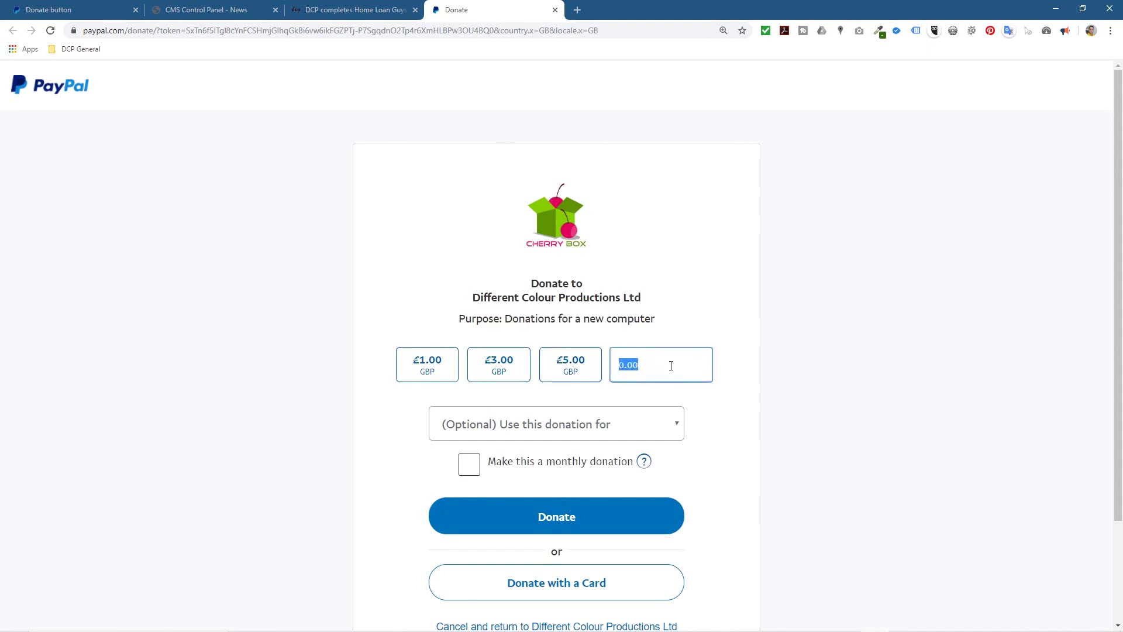
pyautogui.click(683, 319)
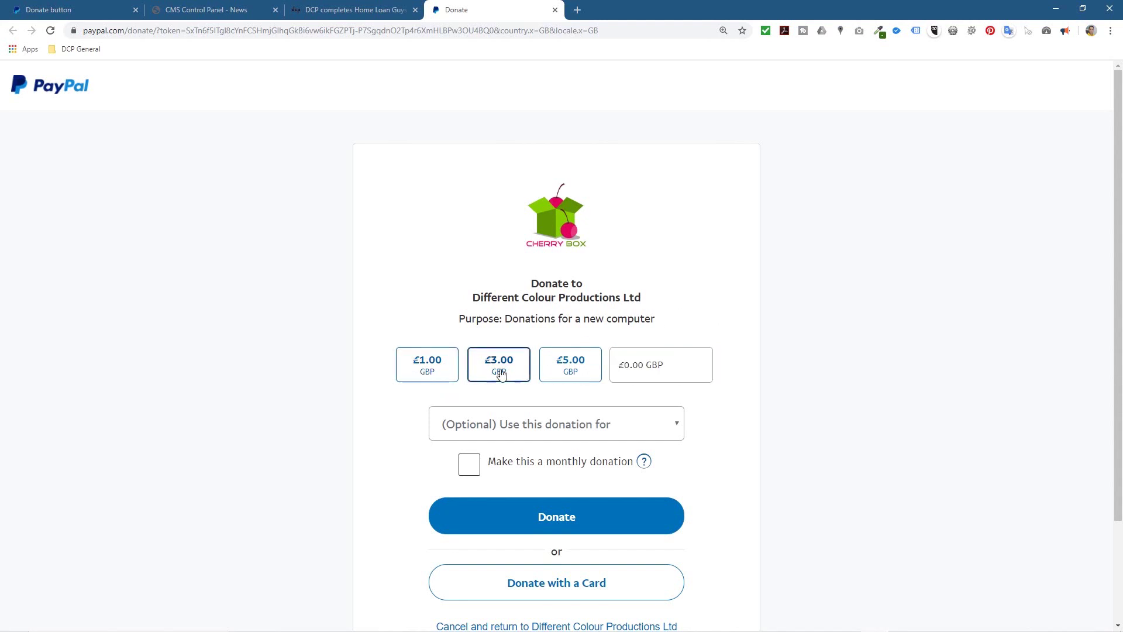
pyautogui.click(640, 364)
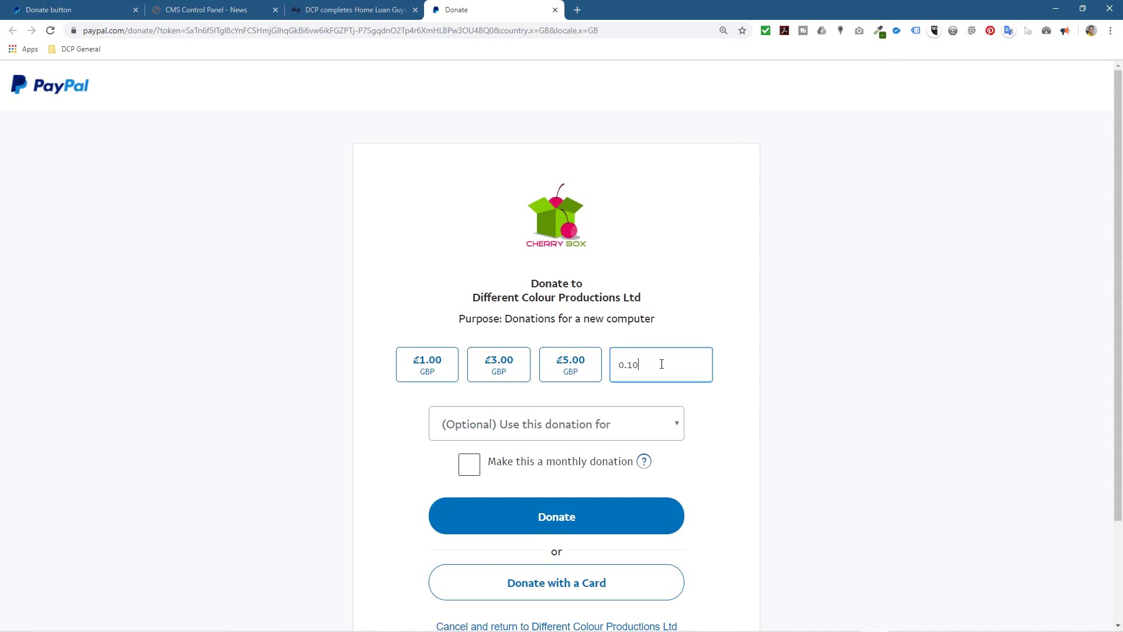
pyautogui.click(714, 300)
pyautogui.click(585, 424)
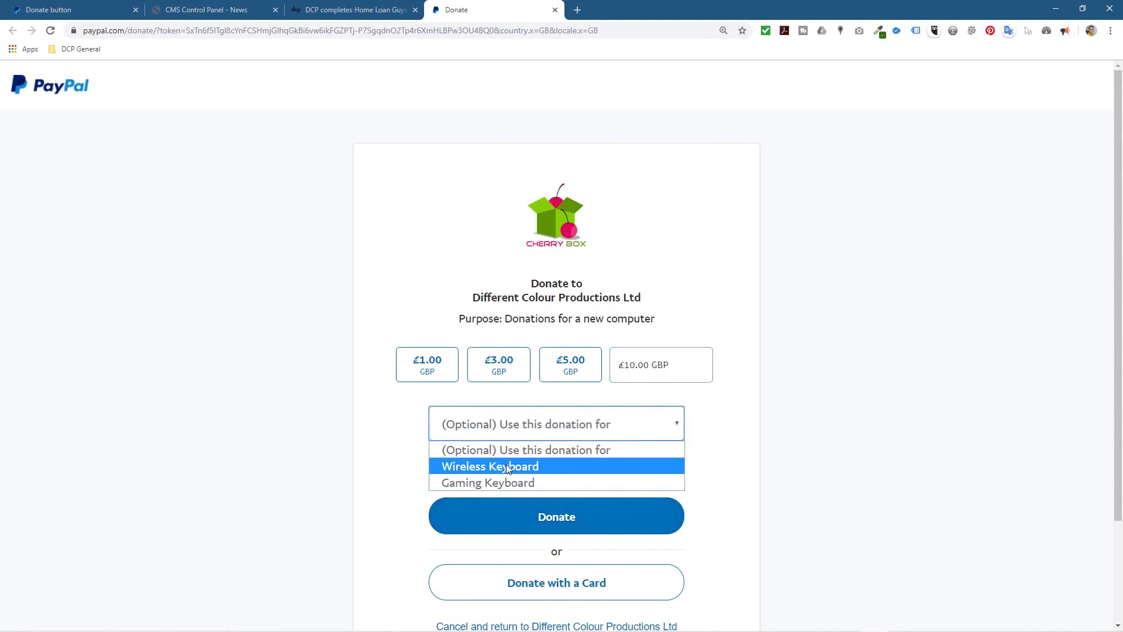
pyautogui.click(513, 484)
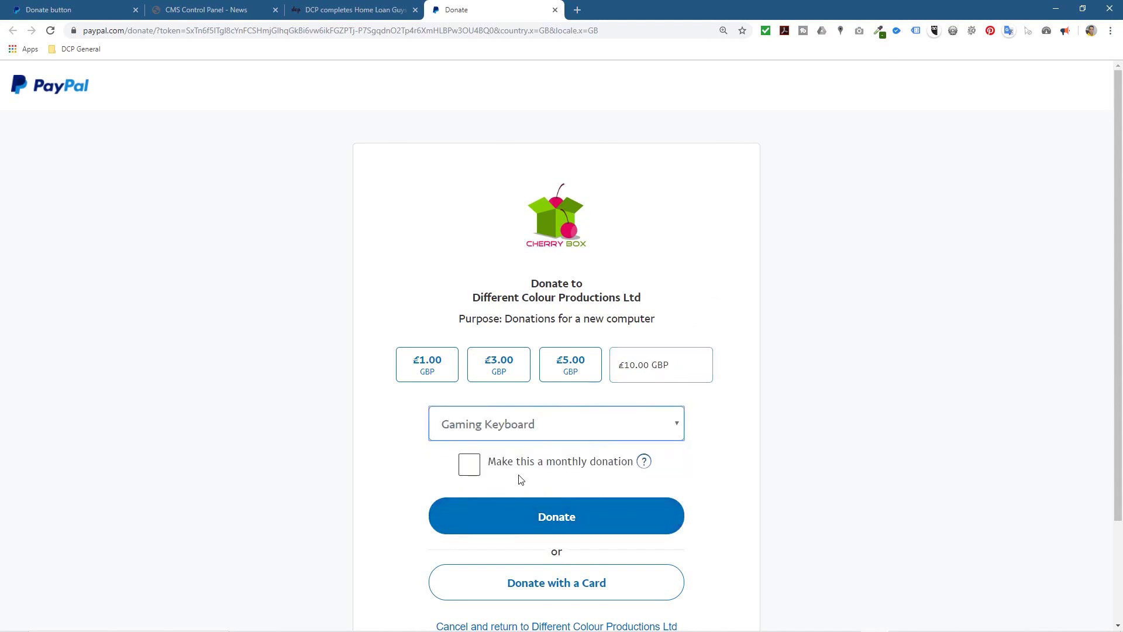
pyautogui.click(469, 465)
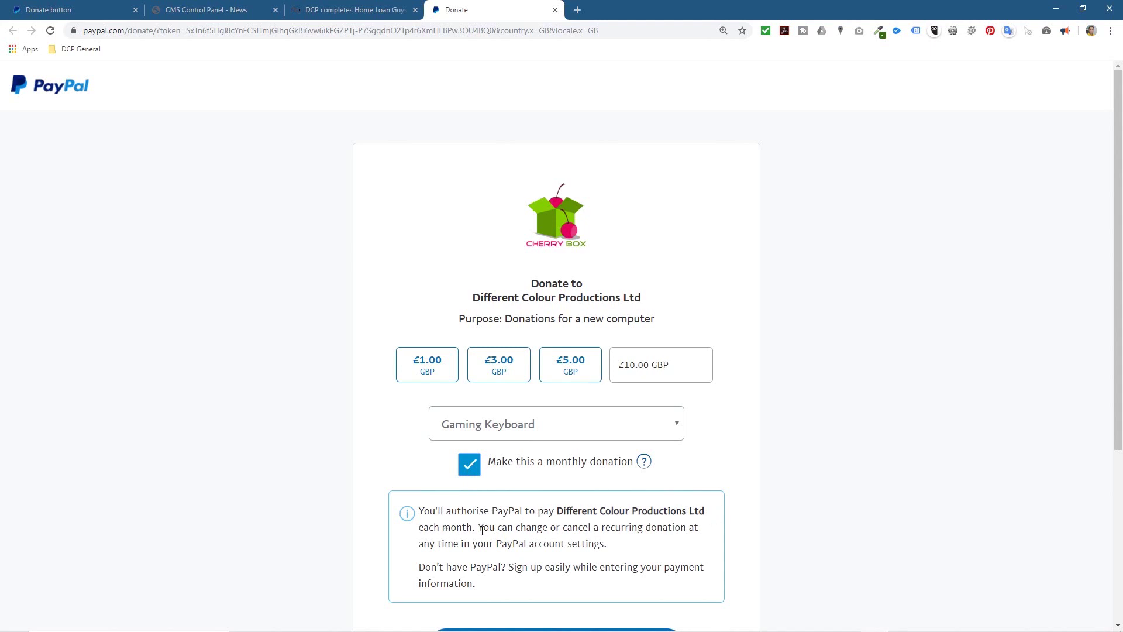
# Review the recurring-donation note and cancel back to DCP's Contact Us page.
pyautogui.moveTo(486, 527); pyautogui.dragTo(605, 544)
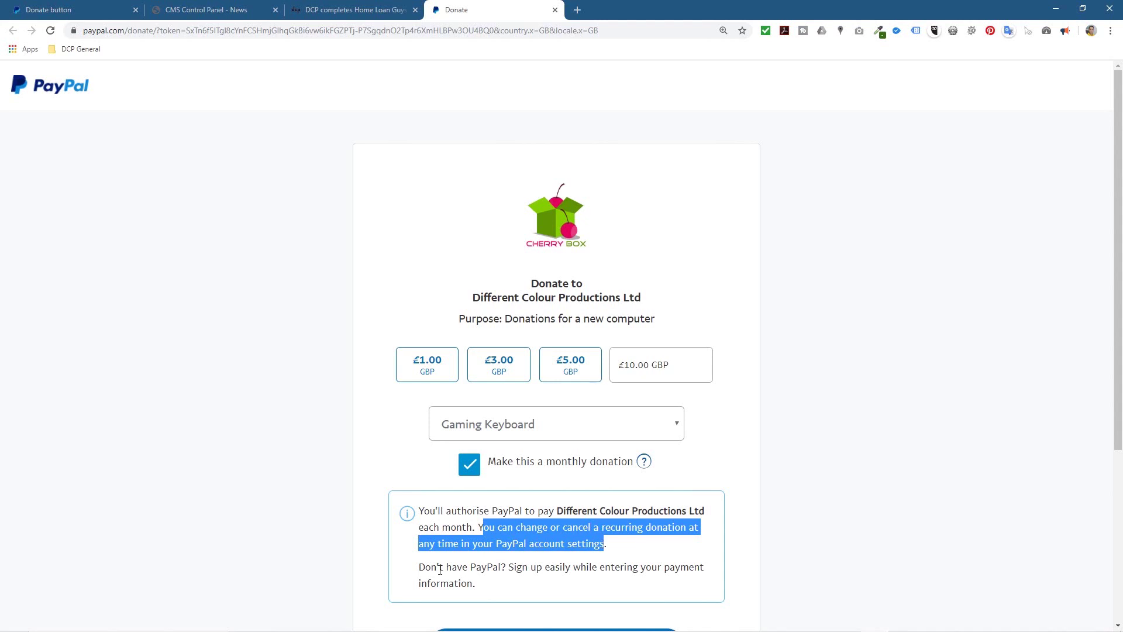
pyautogui.moveTo(433, 567); pyautogui.dragTo(611, 567)
pyautogui.scroll(-4, 572, 367)
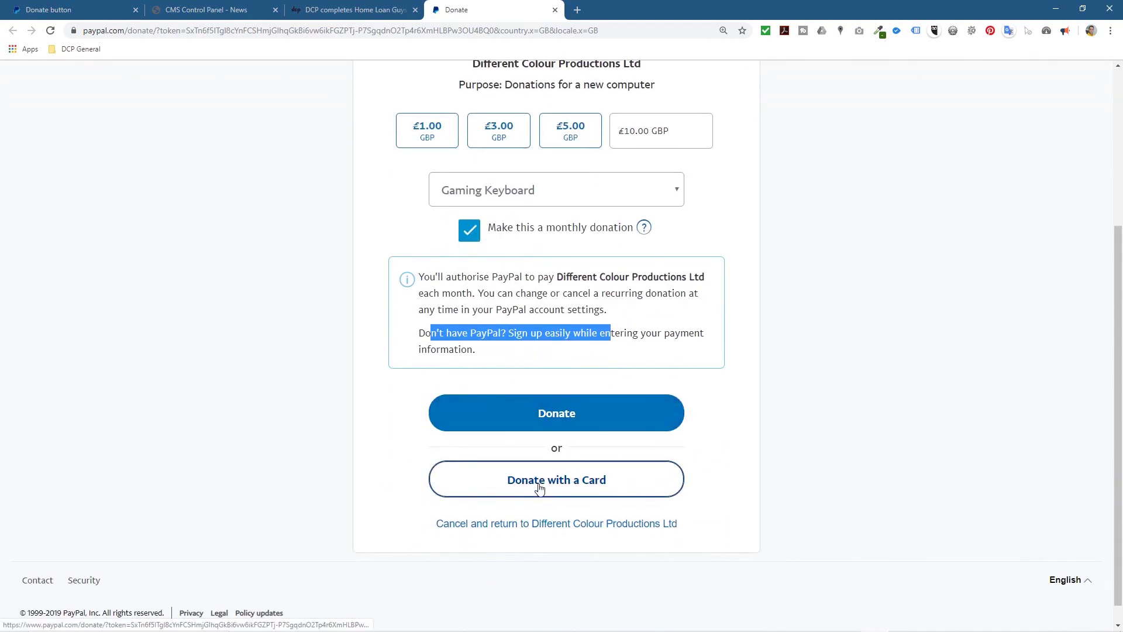
pyautogui.click(532, 523)
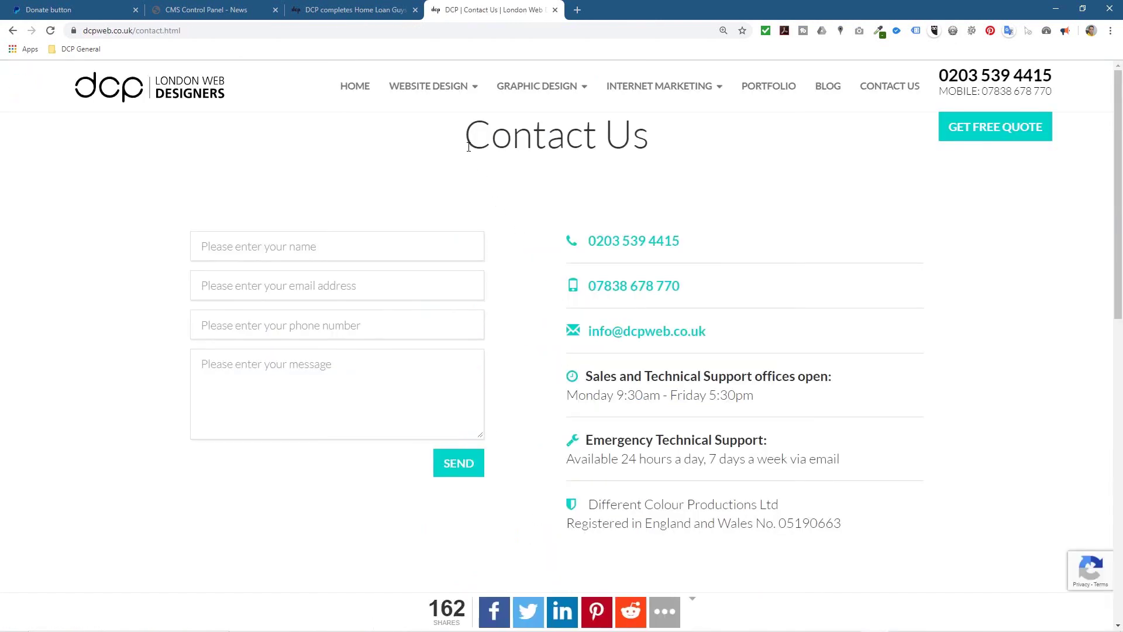
# Close the Contact Us page to get back to the Home Loan Guys article.
pyautogui.moveTo(467, 147); pyautogui.dragTo(670, 143)
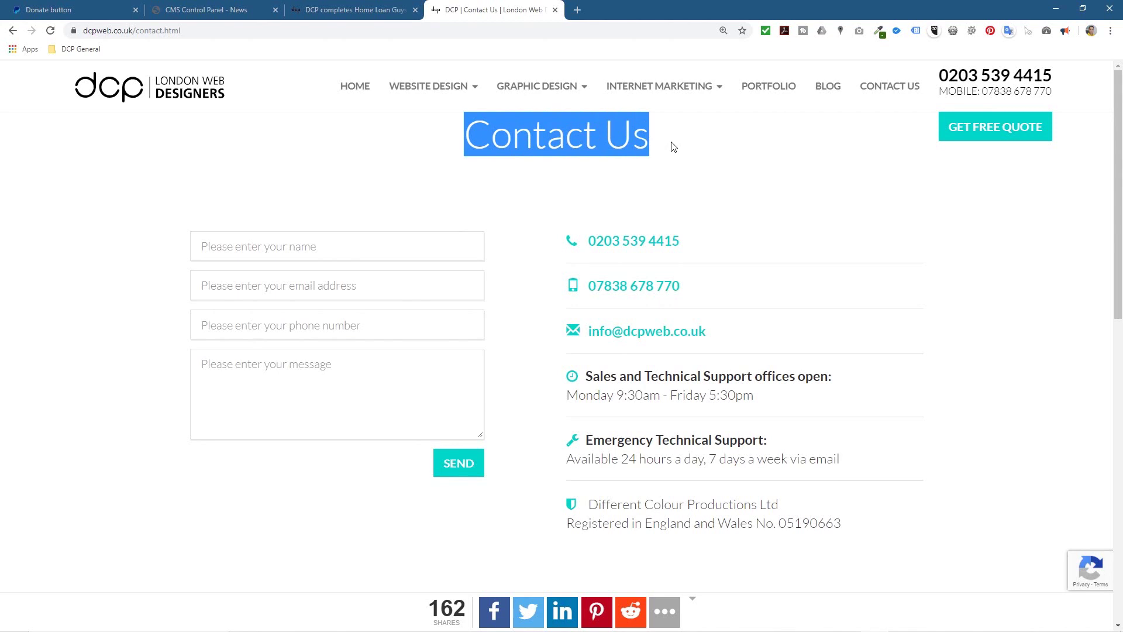
pyautogui.click(468, 185)
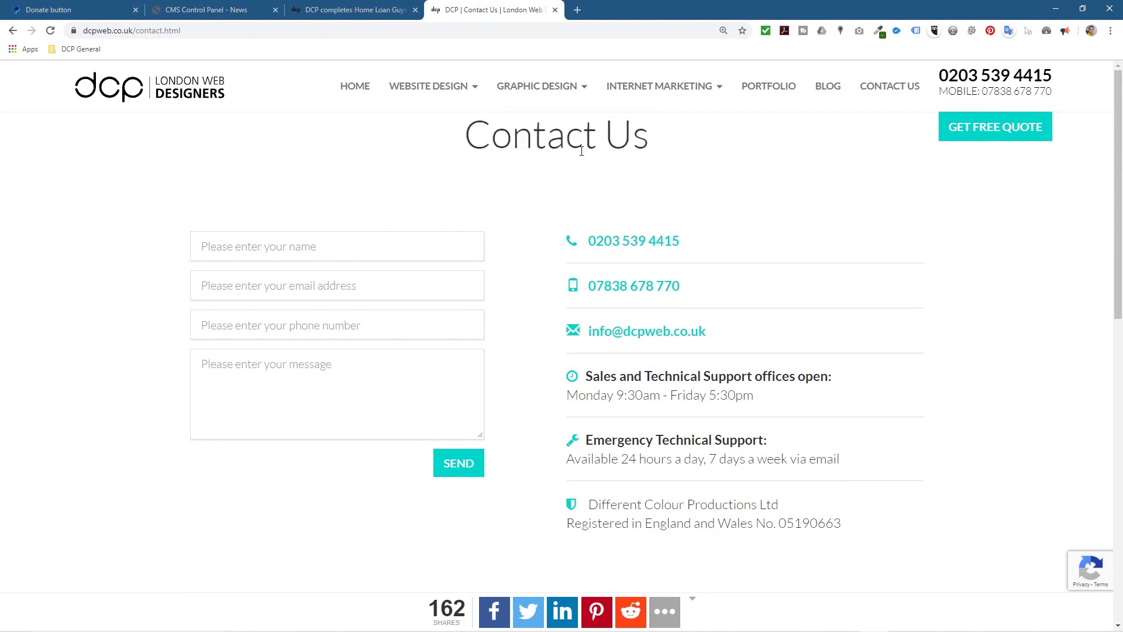
pyautogui.click(554, 10)
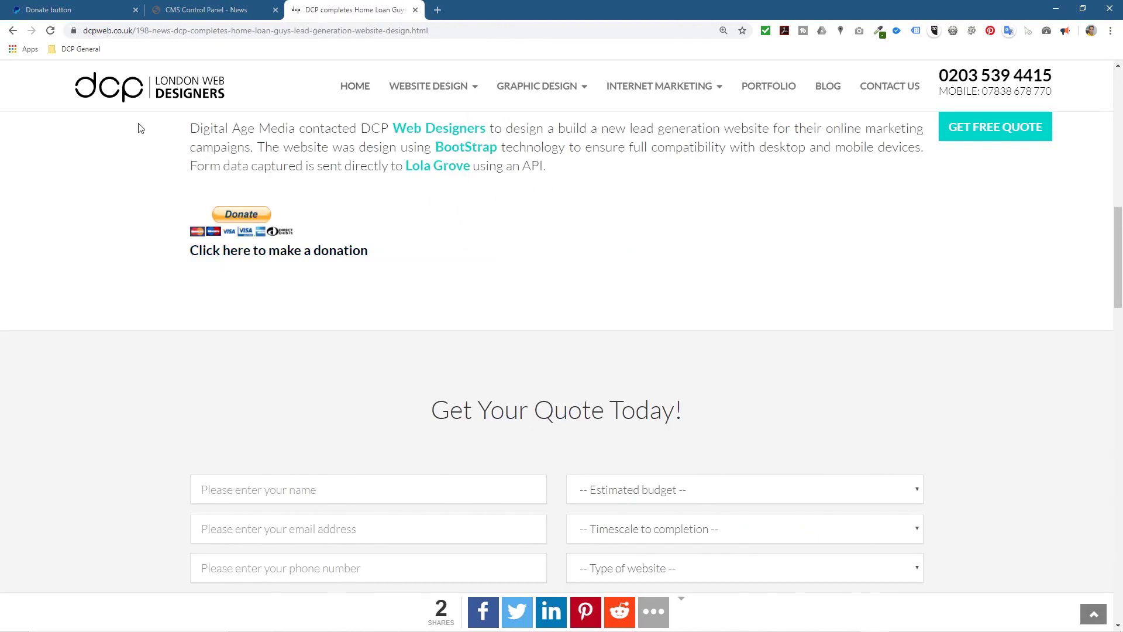
# Try the article's PayPal Donate button image.
pyautogui.moveTo(175, 251); pyautogui.dragTo(376, 253)
pyautogui.click(257, 239)
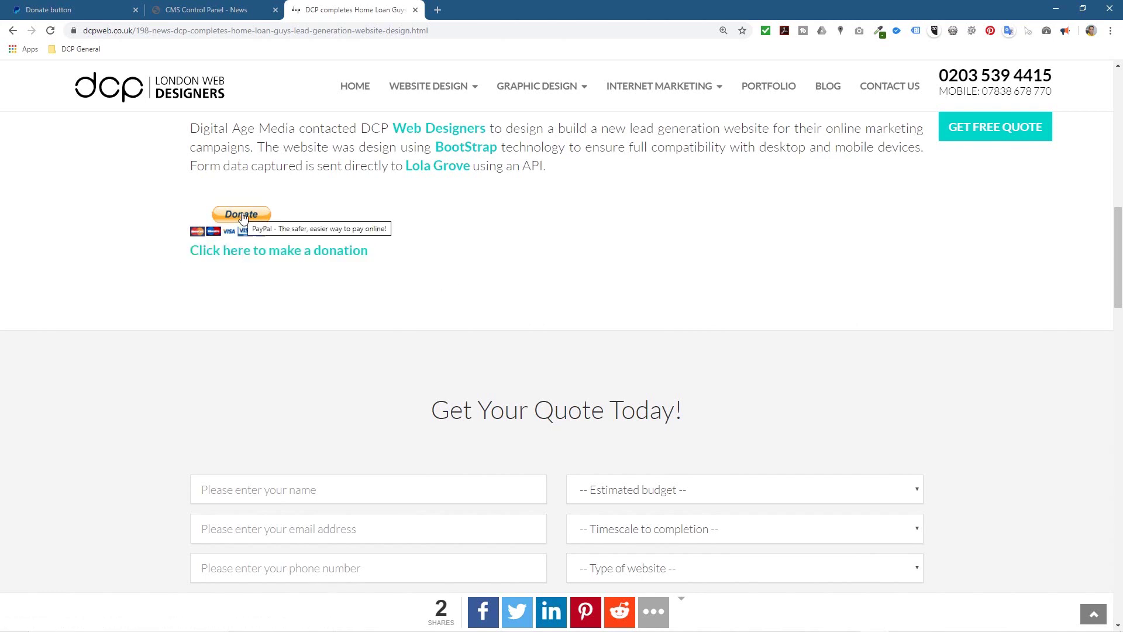
pyautogui.click(244, 216)
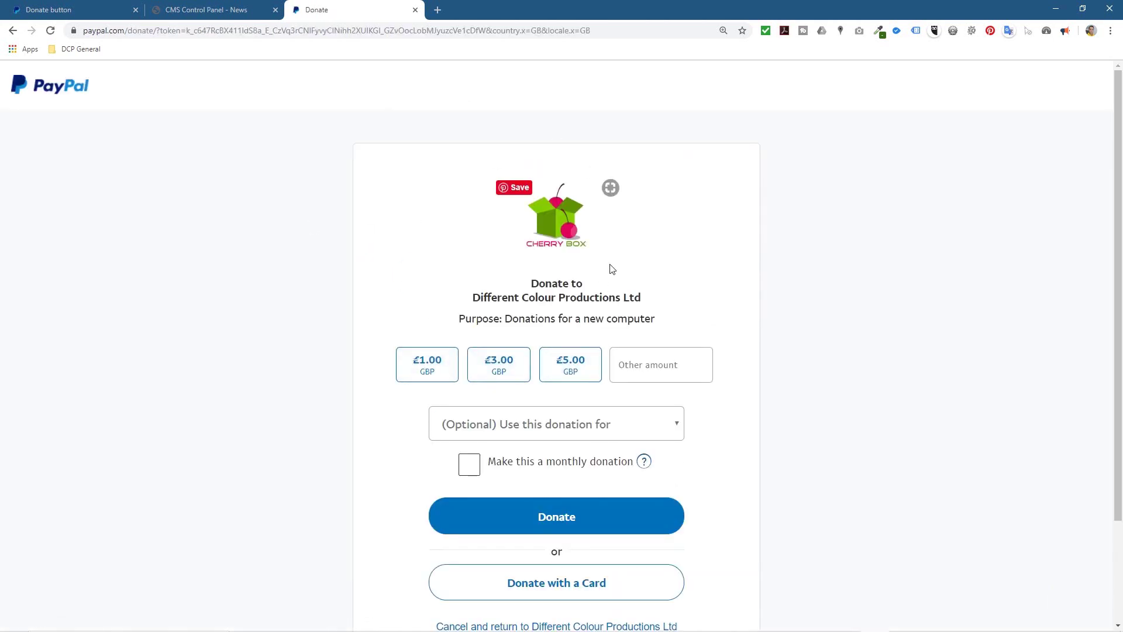
# Choose £3.00, Gaming Keyboard and monthly giving, then cancel back to DCP's Contact Us page.
pyautogui.click(502, 364)
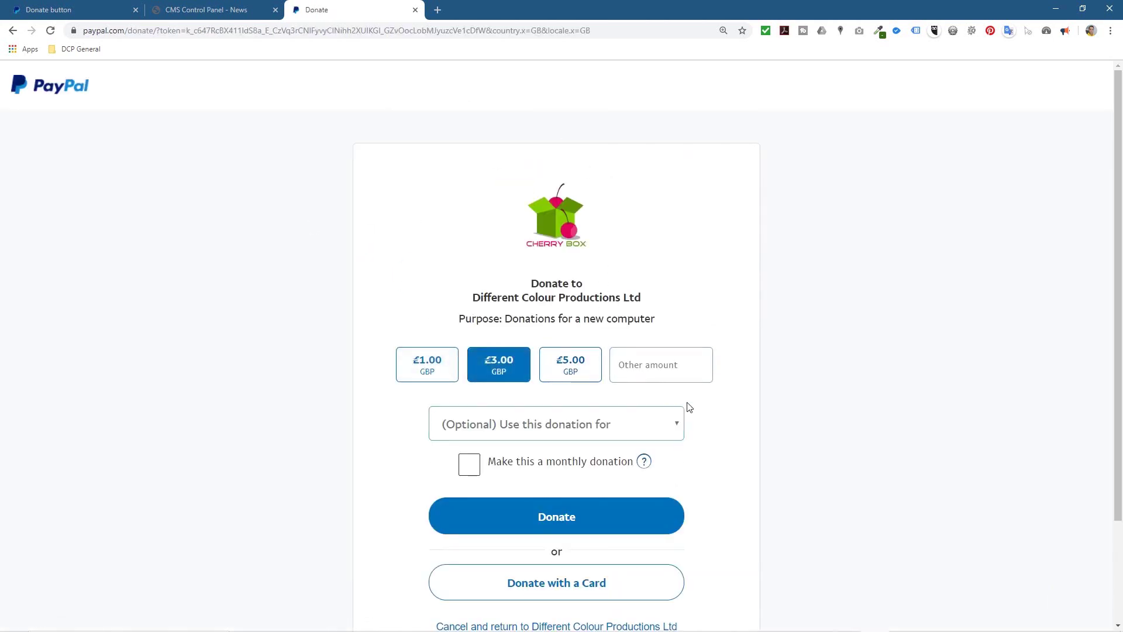
pyautogui.scroll(-3, 681, 407)
pyautogui.click(573, 297)
pyautogui.click(544, 356)
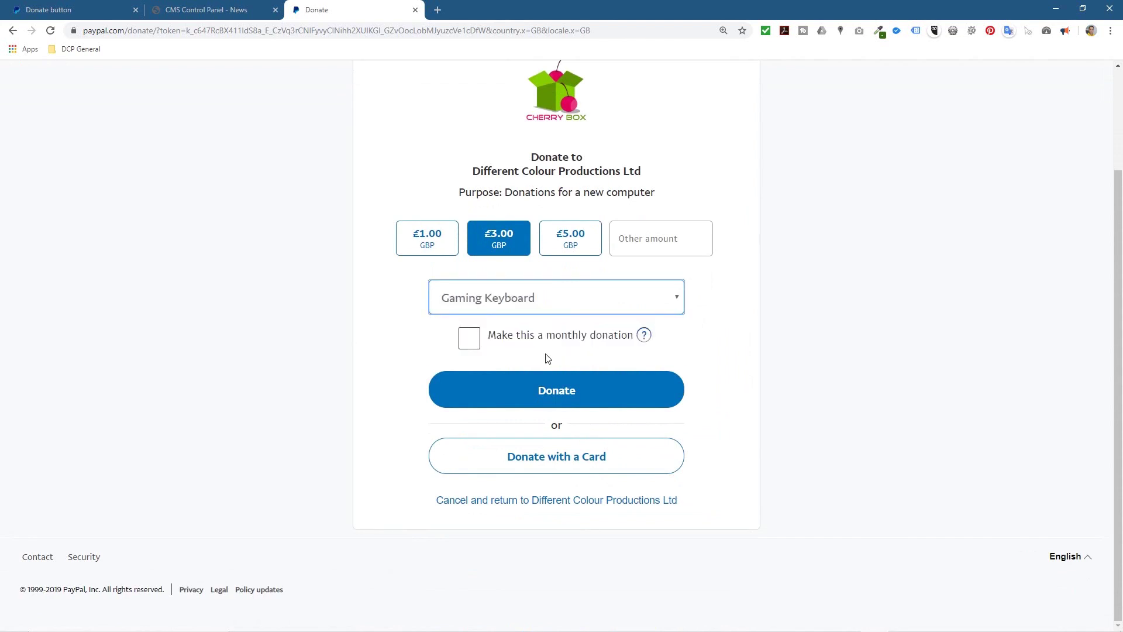
pyautogui.click(469, 338)
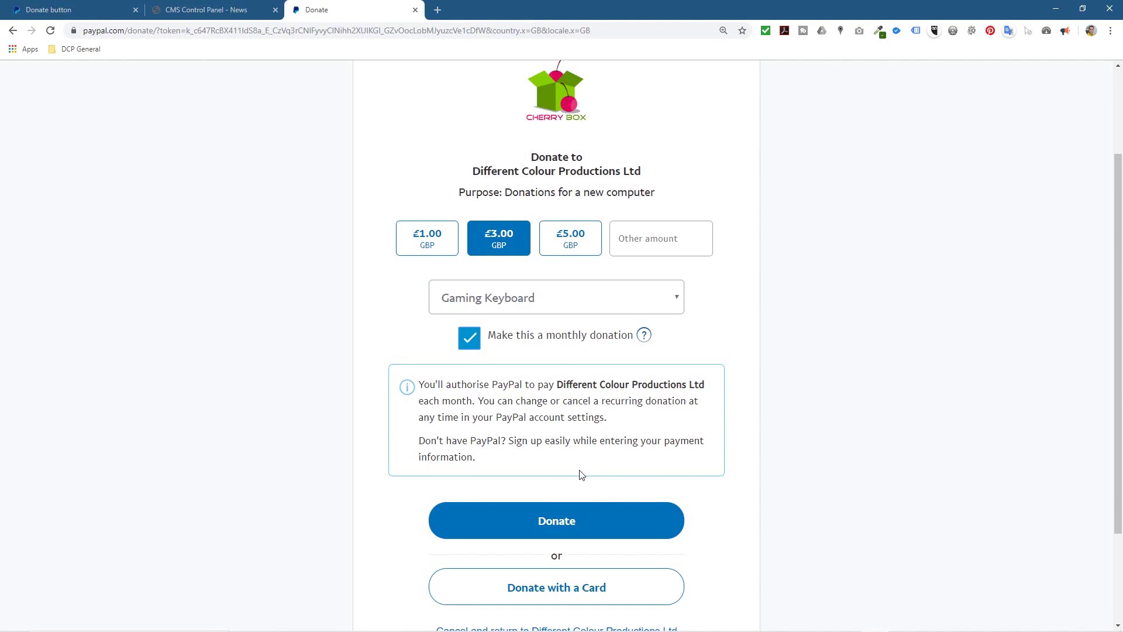
pyautogui.scroll(-2, 582, 475)
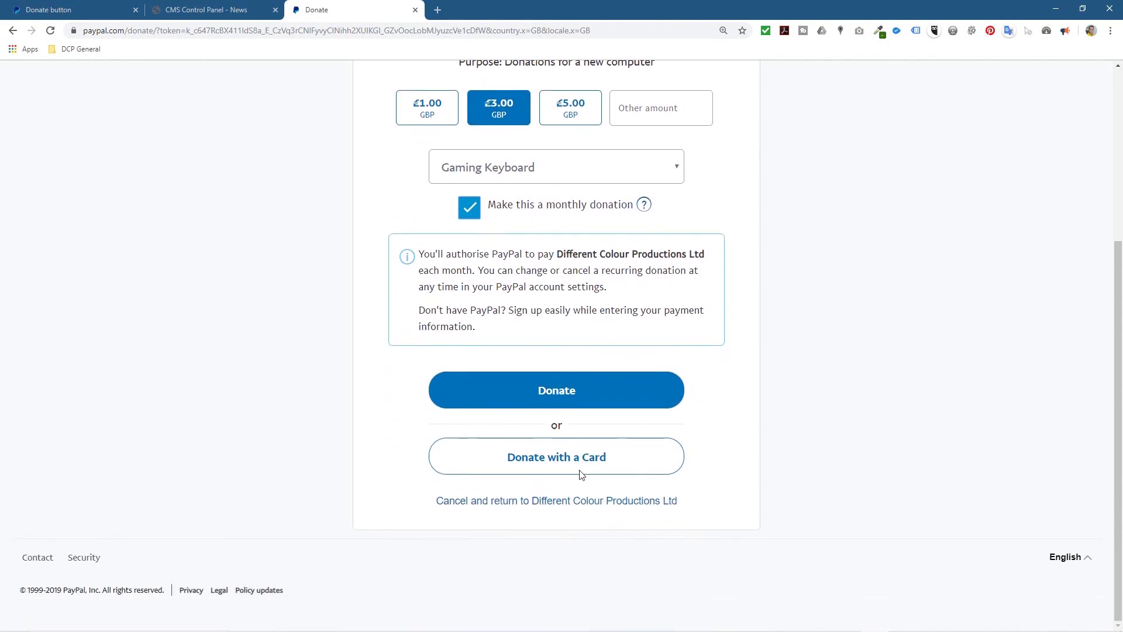
pyautogui.click(492, 499)
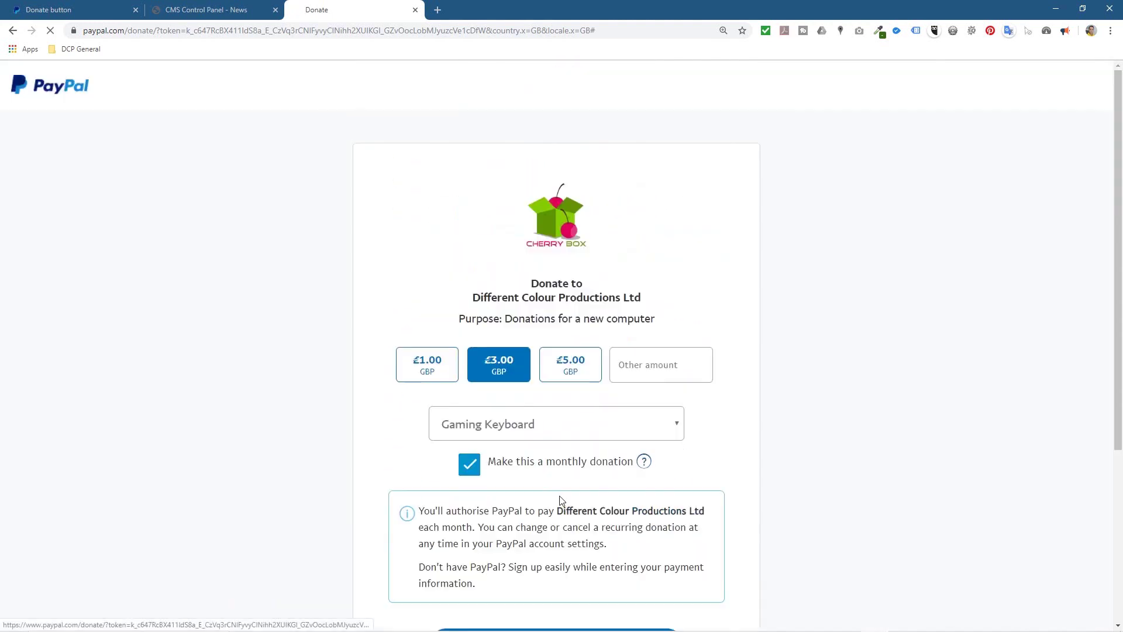
# Close Contact Us and open the saved PayPal buttons list from the button page.
pyautogui.click(415, 10)
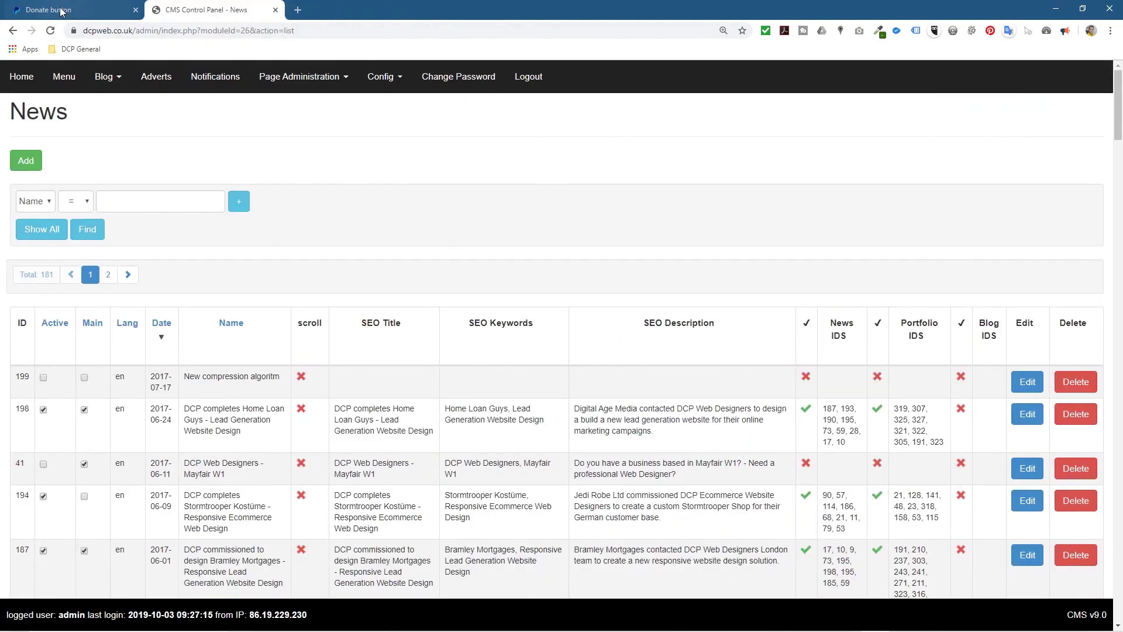
pyautogui.click(71, 10)
pyautogui.click(134, 314)
pyautogui.scroll(-8, 218, 351)
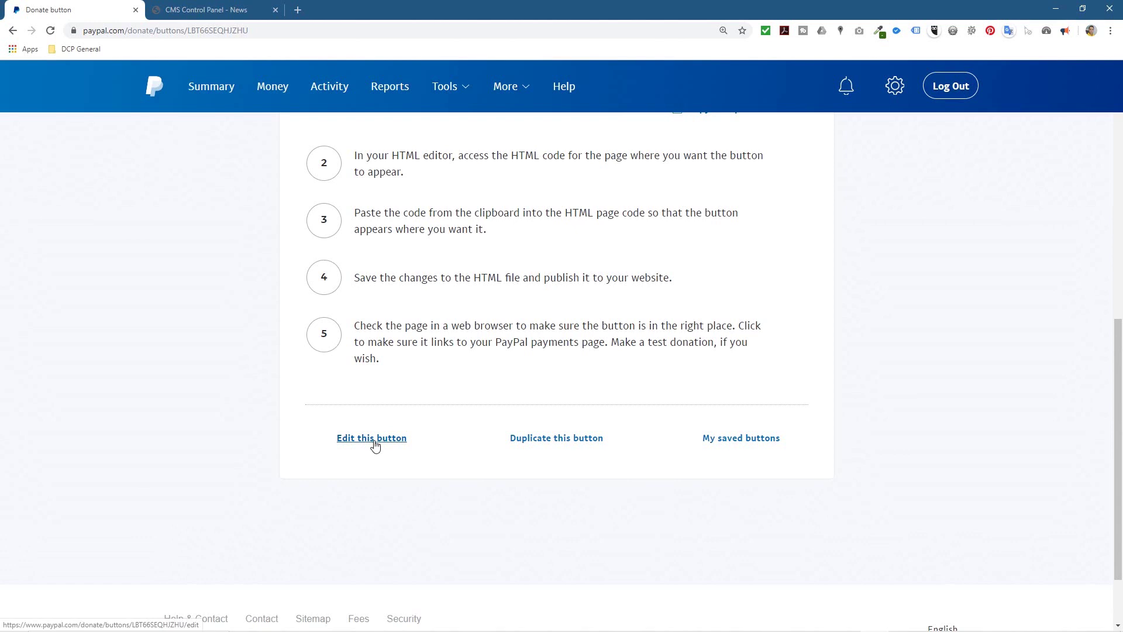
pyautogui.click(736, 445)
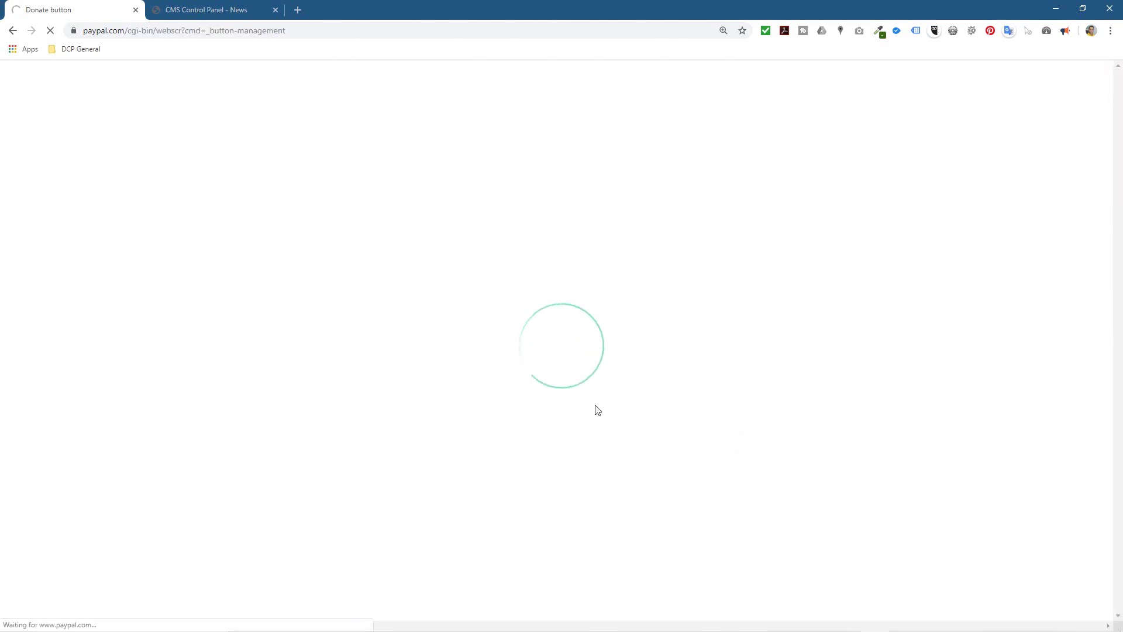
# Start the PayPal login, minimize the code notes and move QR code.png into the desktop folder.
pyautogui.click(494, 279)
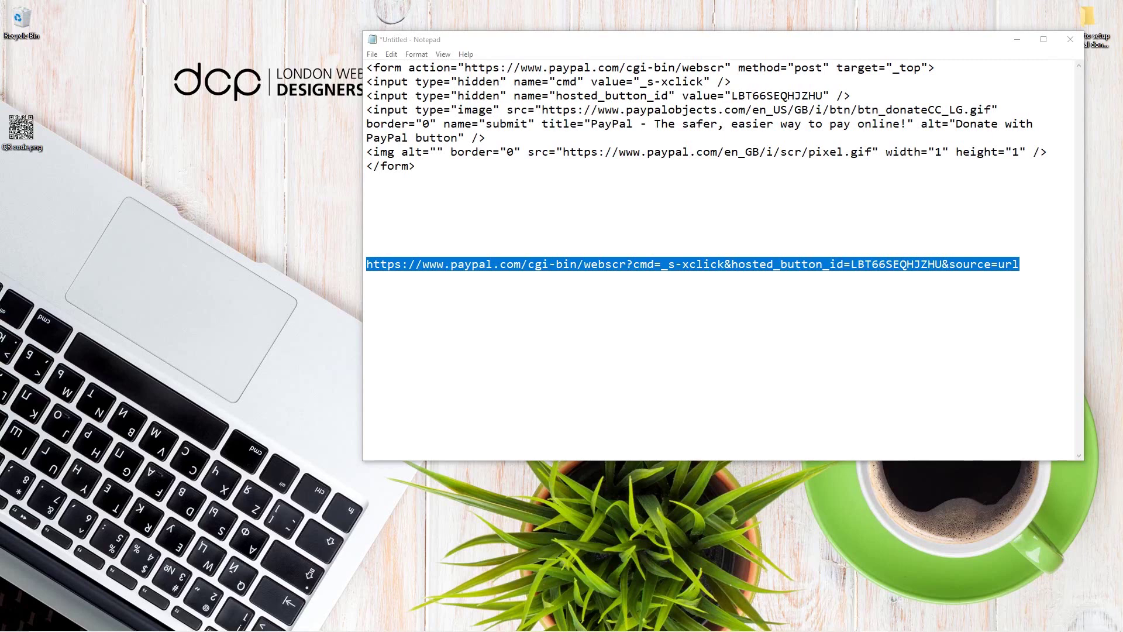
pyautogui.click(1018, 40)
pyautogui.moveTo(14, 144); pyautogui.dragTo(1093, 49)
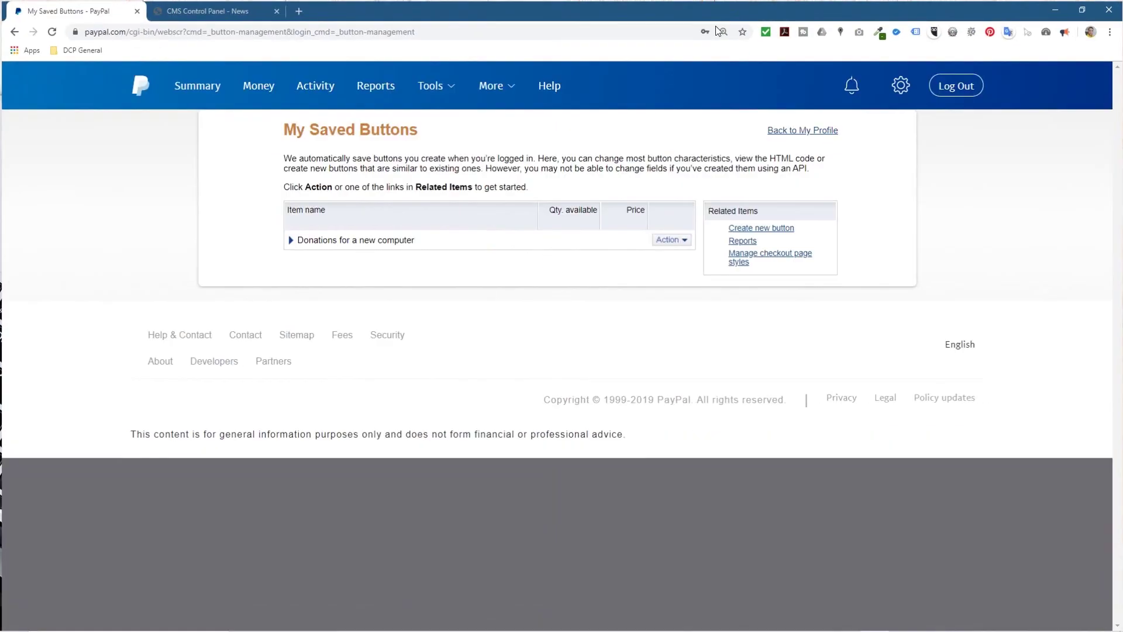
pyautogui.moveTo(302, 136); pyautogui.dragTo(389, 133)
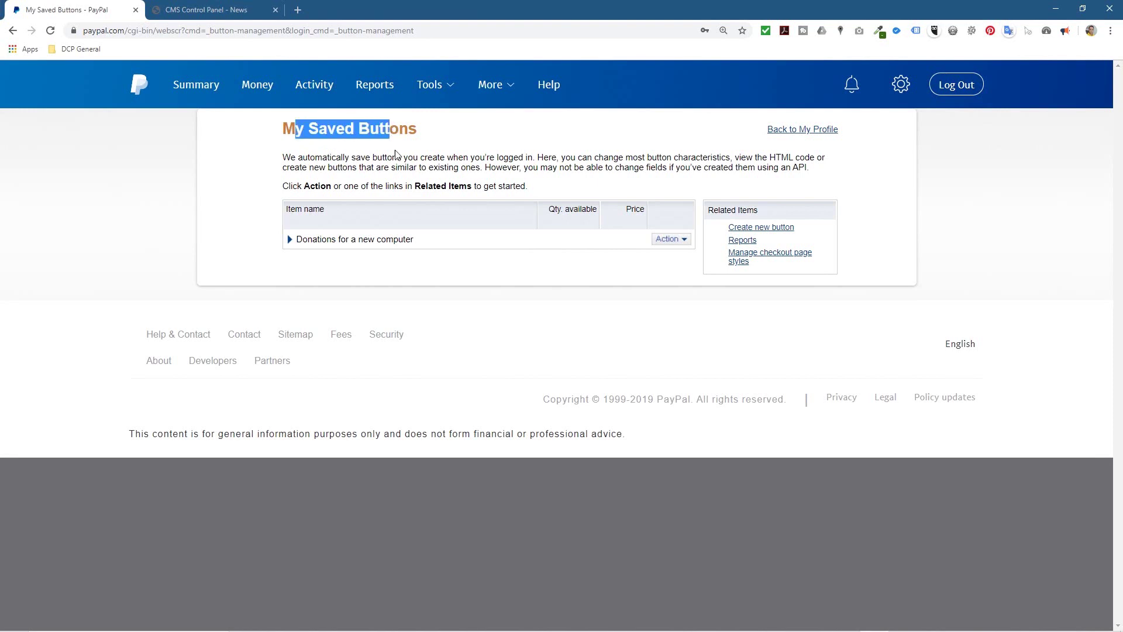
pyautogui.click(293, 242)
pyautogui.click(292, 241)
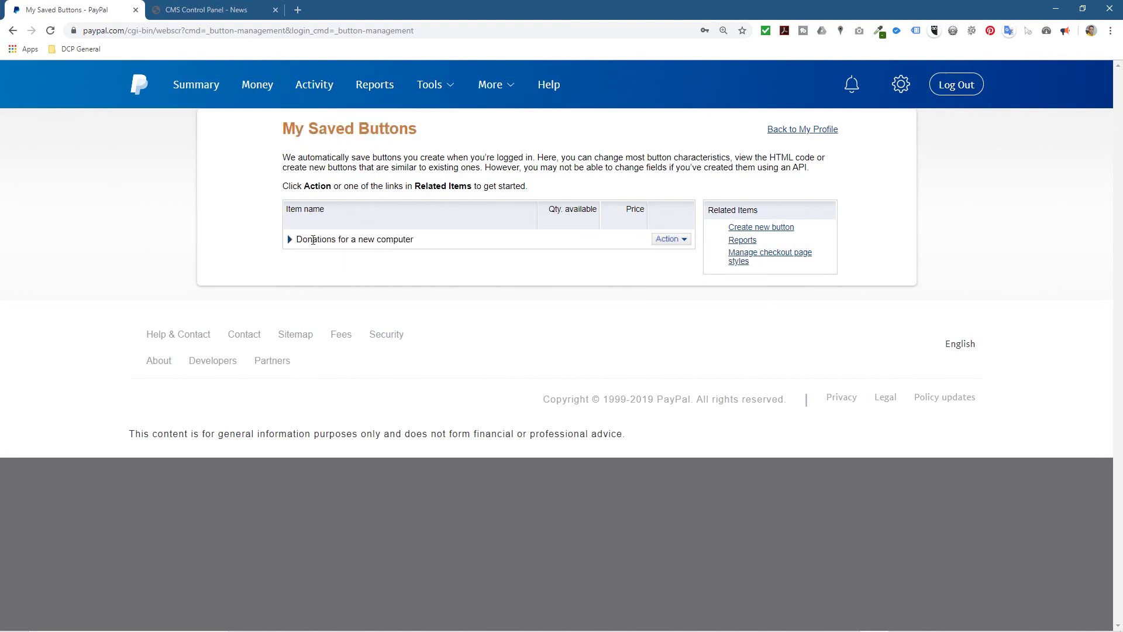
pyautogui.moveTo(313, 240); pyautogui.dragTo(414, 240)
pyautogui.click(414, 241)
pyautogui.click(676, 242)
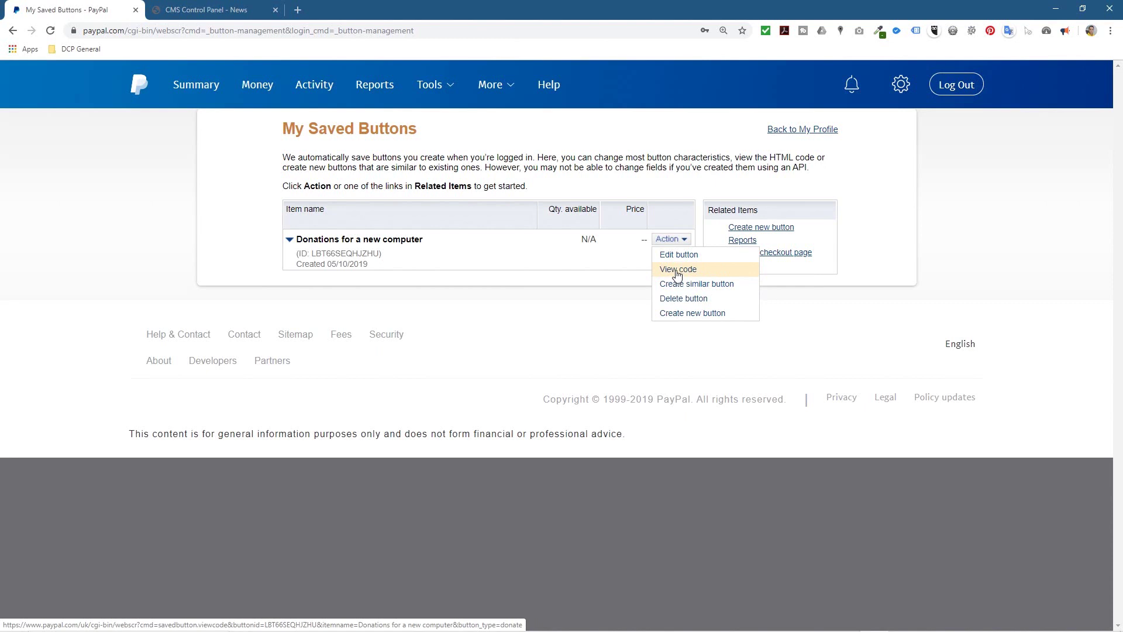
pyautogui.click(677, 270)
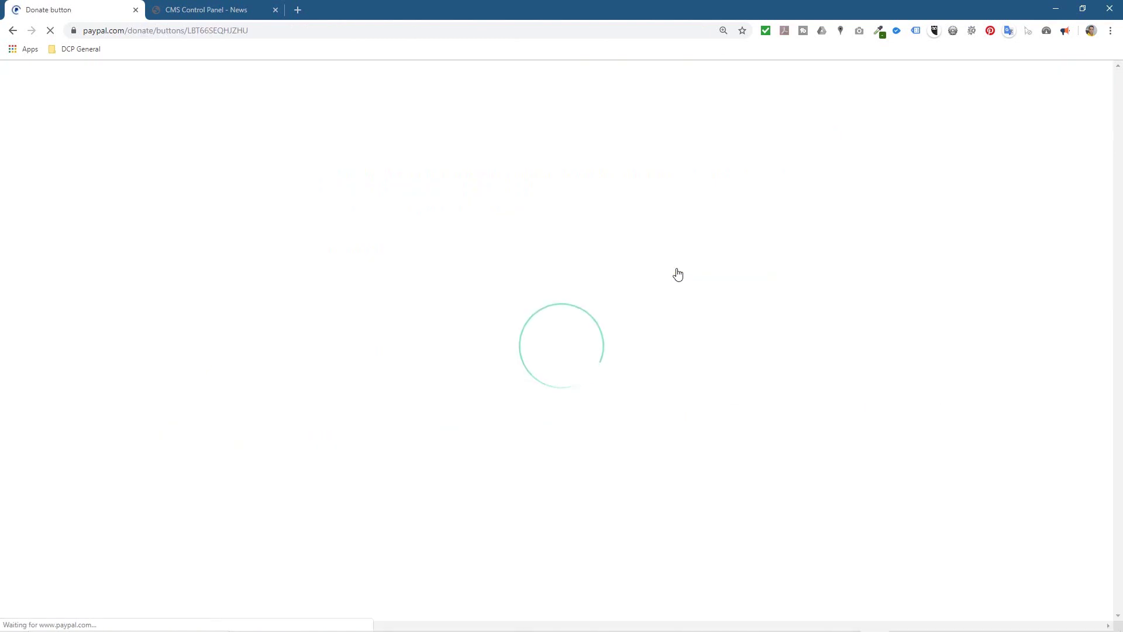
pyautogui.scroll(-4, 561, 403)
pyautogui.moveTo(392, 214); pyautogui.dragTo(460, 357)
pyautogui.scroll(4, 459, 358)
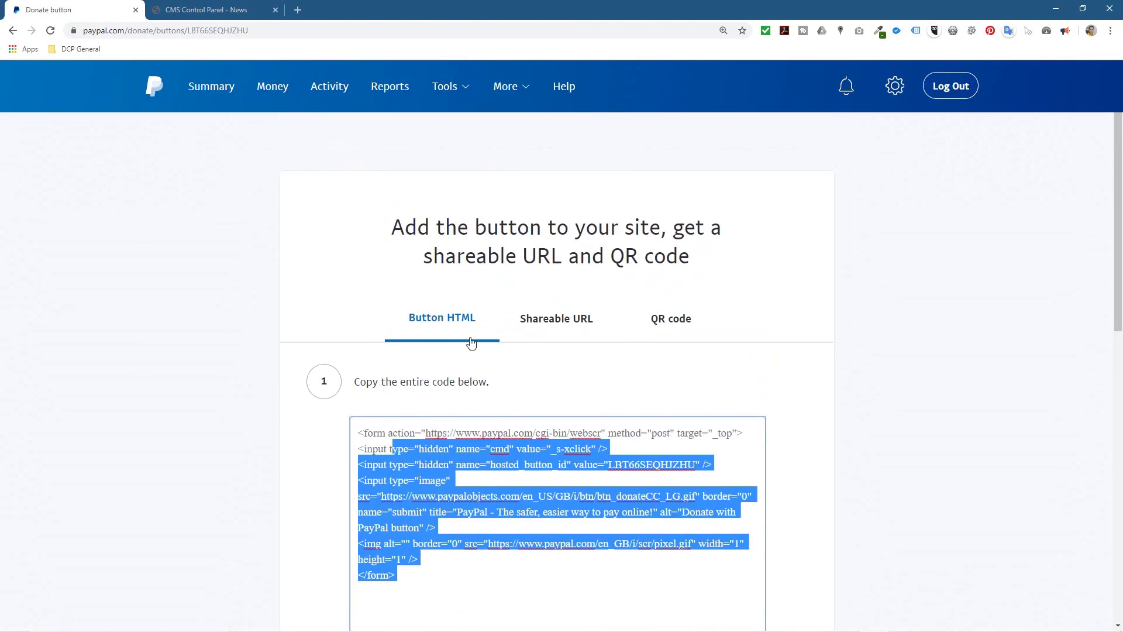
pyautogui.moveTo(461, 86)
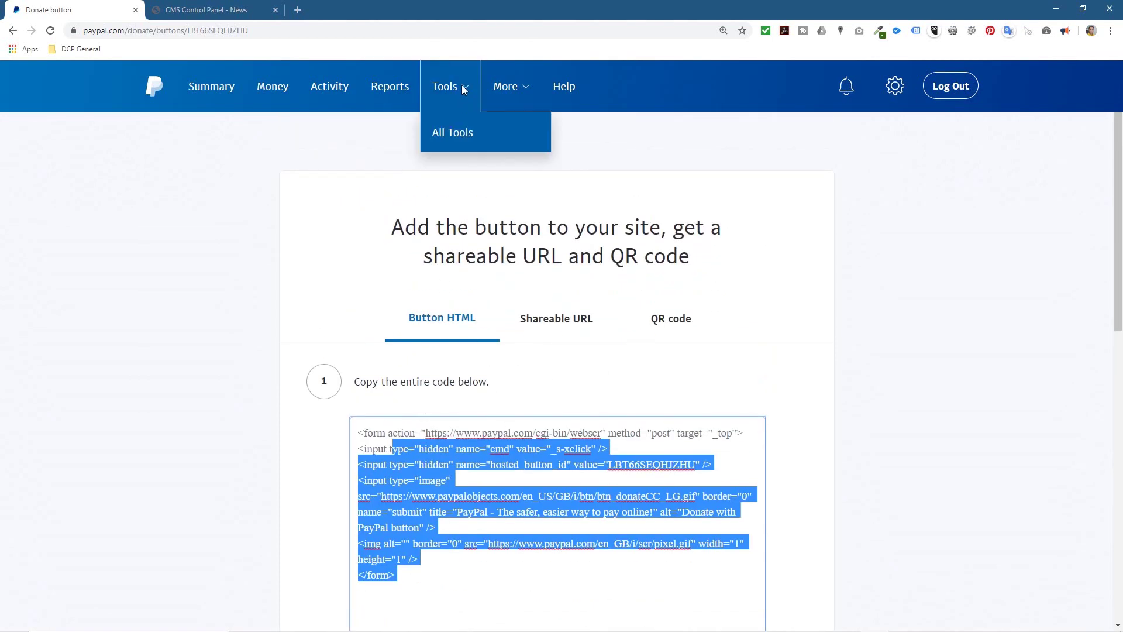
pyautogui.click(450, 134)
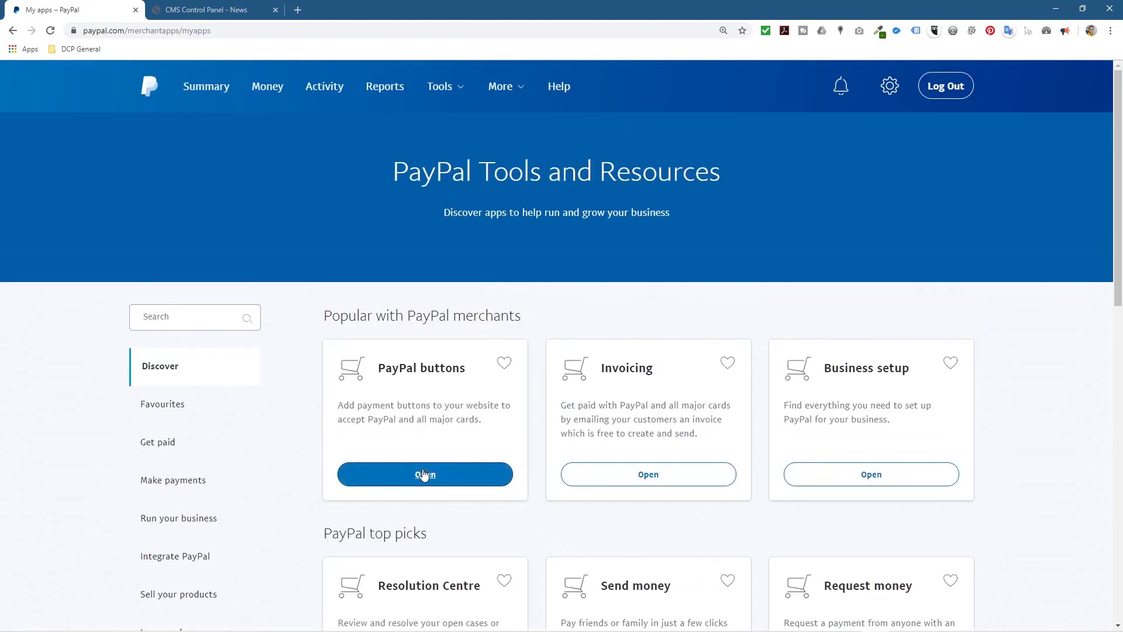
pyautogui.click(424, 474)
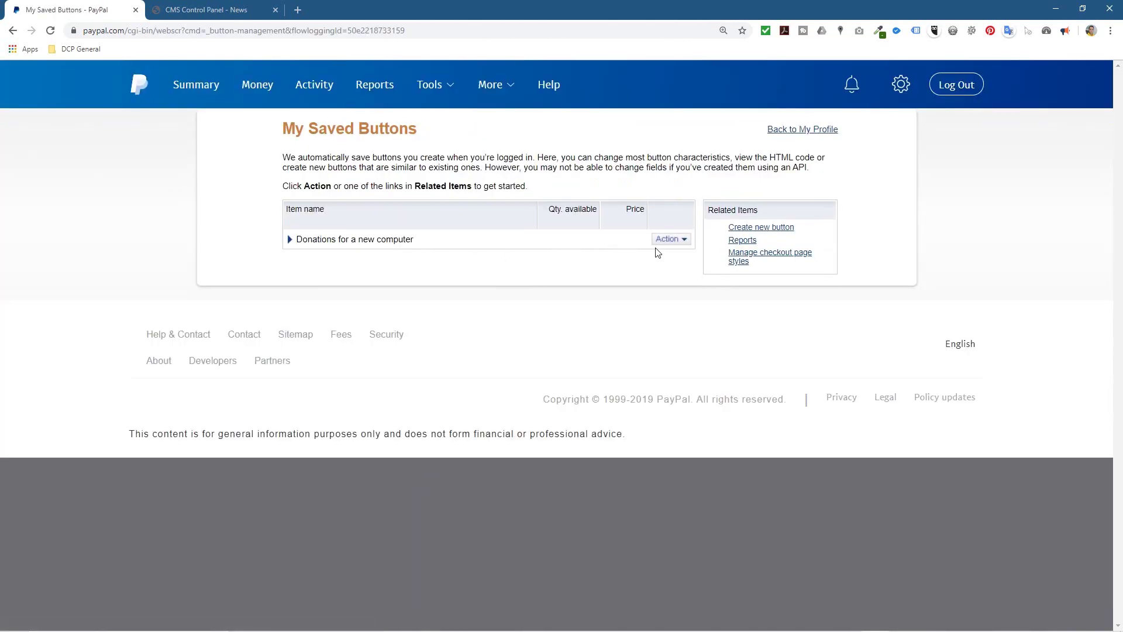
pyautogui.click(669, 240)
# Delete the 'Donations for a new computer' button, confirm it, and switch to the CMS News tab.
pyautogui.click(672, 299)
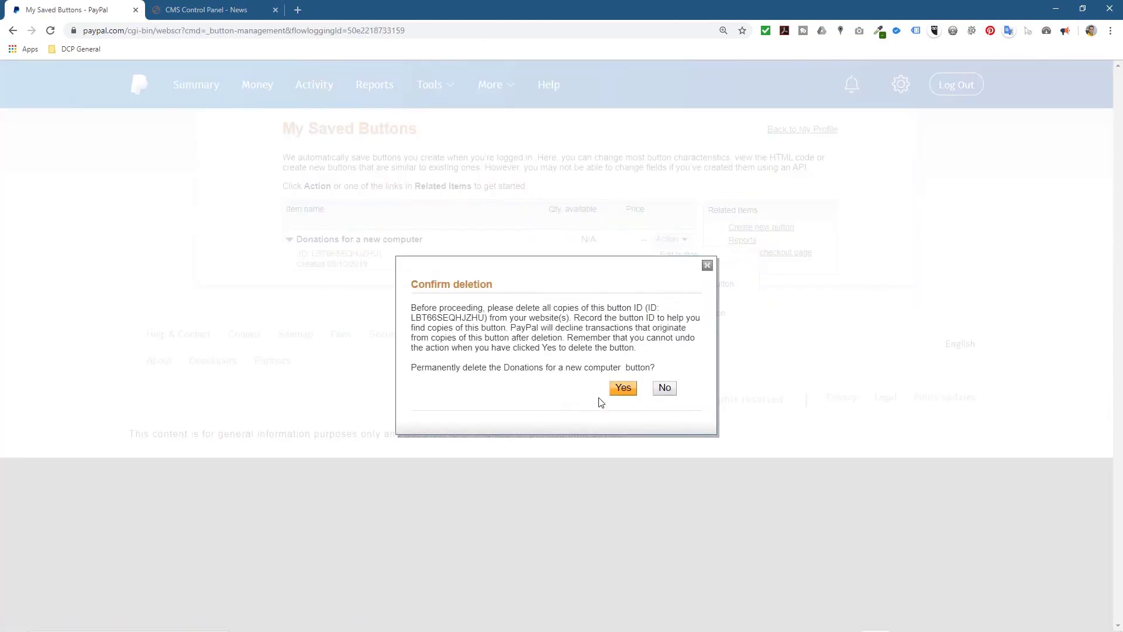
pyautogui.click(619, 391)
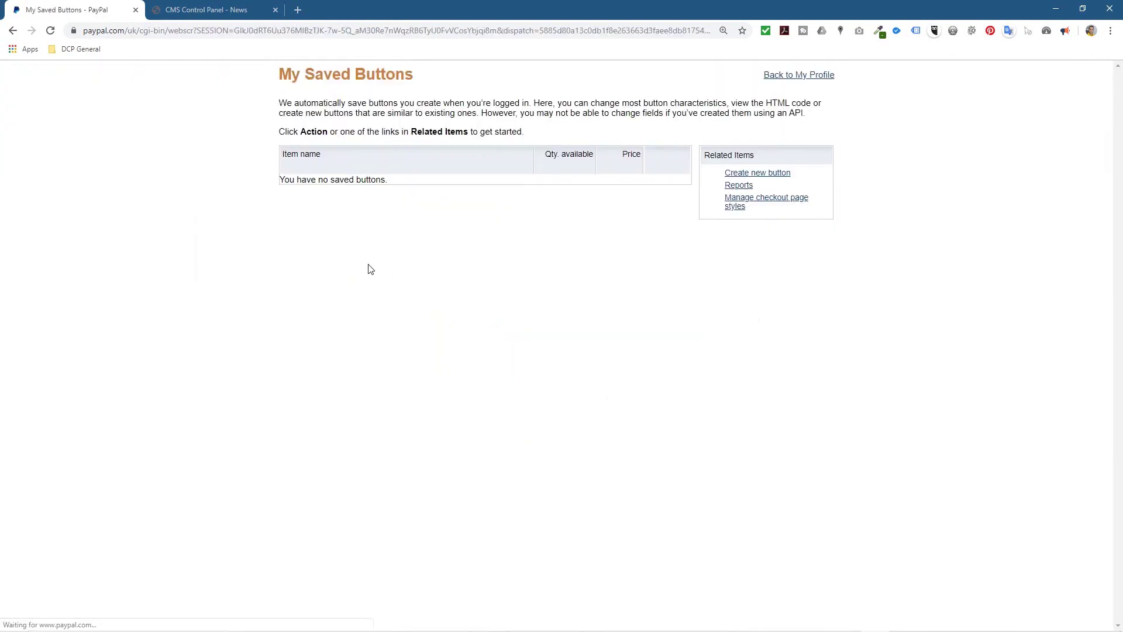
pyautogui.moveTo(281, 180); pyautogui.dragTo(423, 188)
pyautogui.click(424, 188)
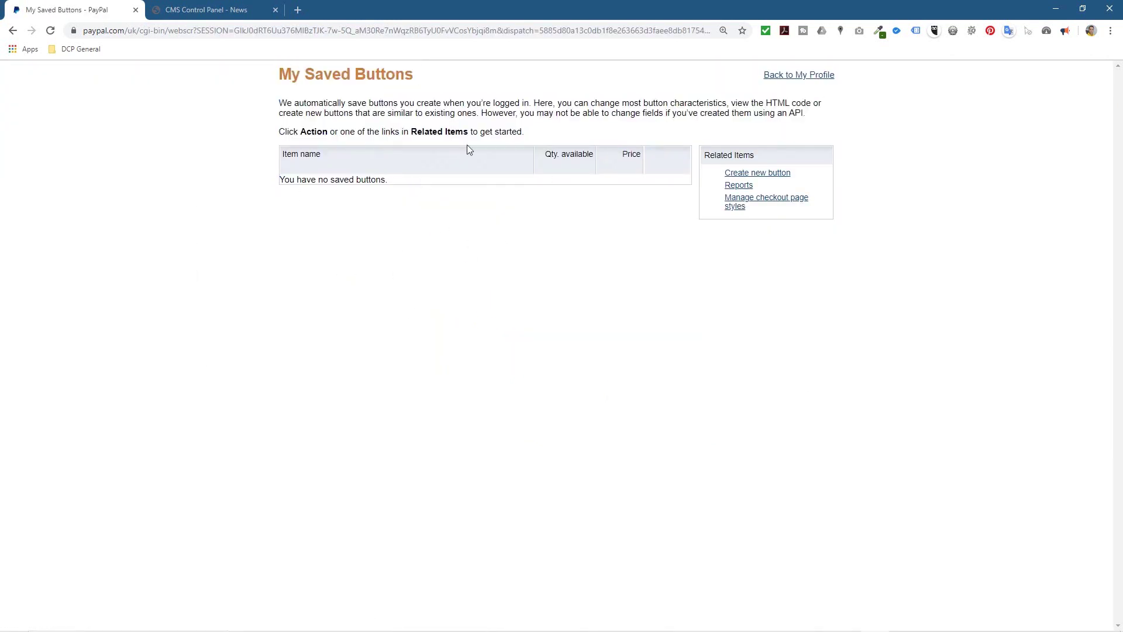
pyautogui.click(197, 11)
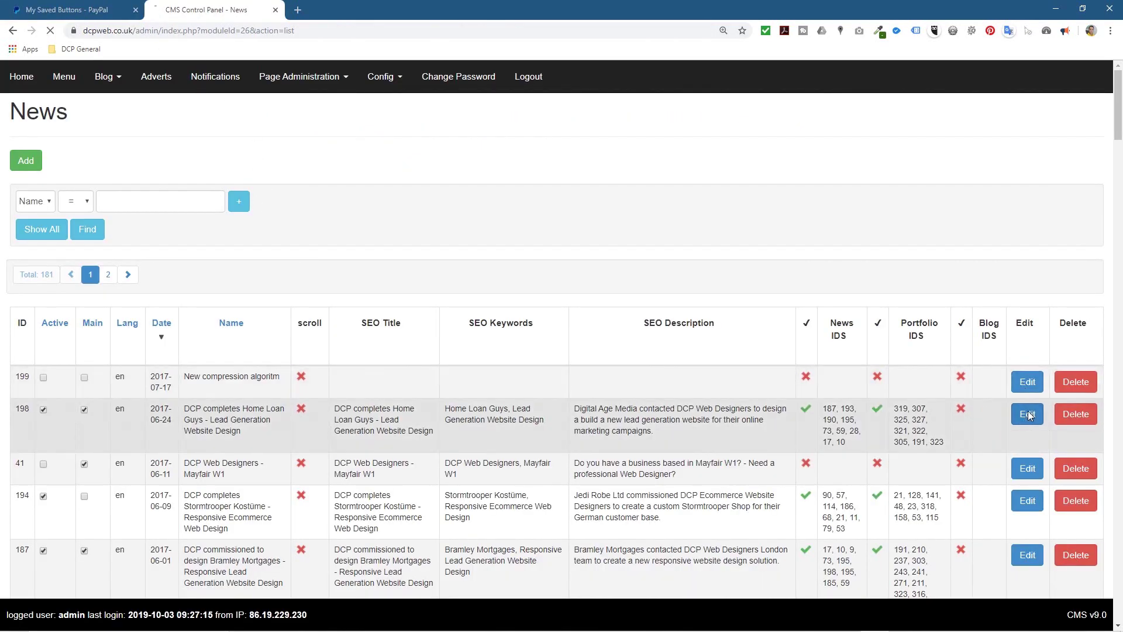
# Delete the PayPal form and link HTML from news item 198's source and save.
pyautogui.click(1027, 415)
pyautogui.scroll(-4, 67, 383)
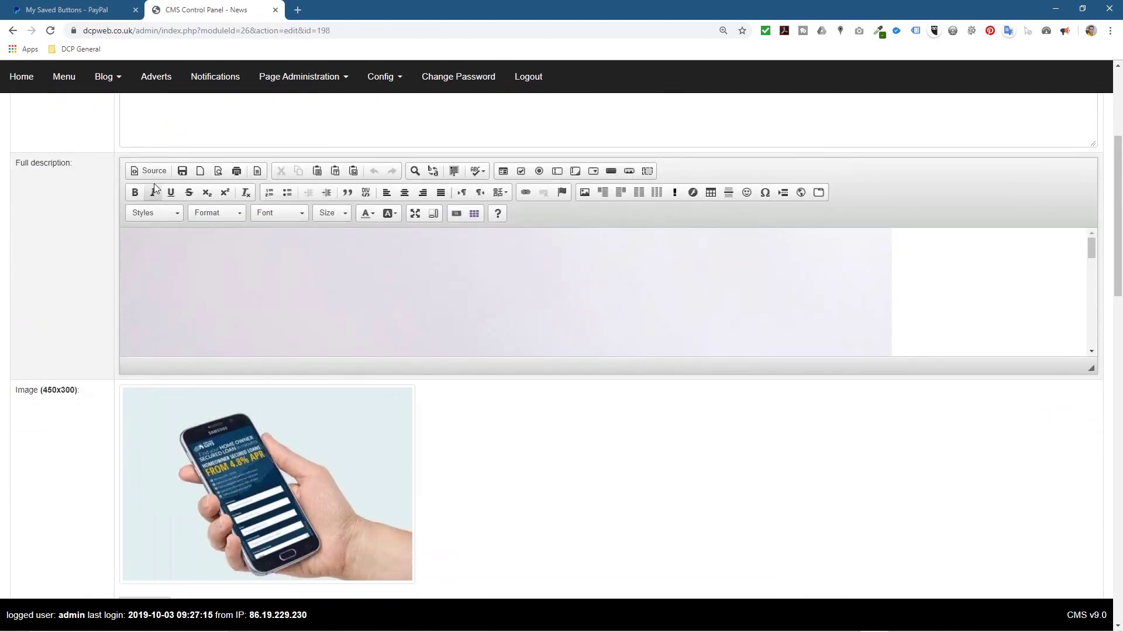
pyautogui.click(153, 170)
pyautogui.scroll(-2, 299, 311)
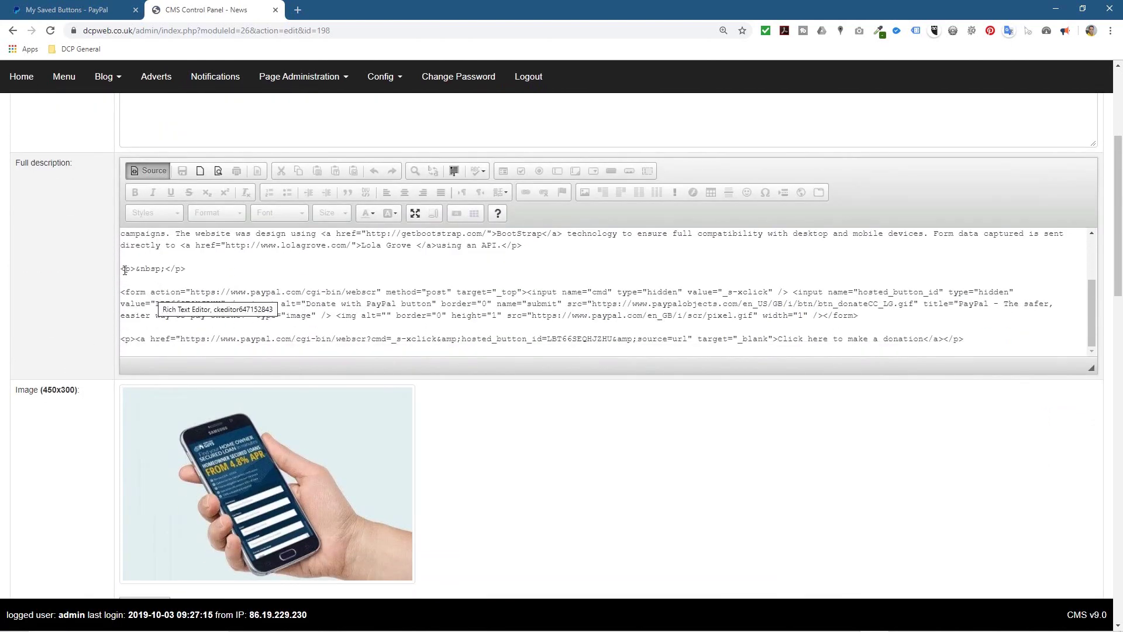
pyautogui.moveTo(123, 269); pyautogui.dragTo(482, 364)
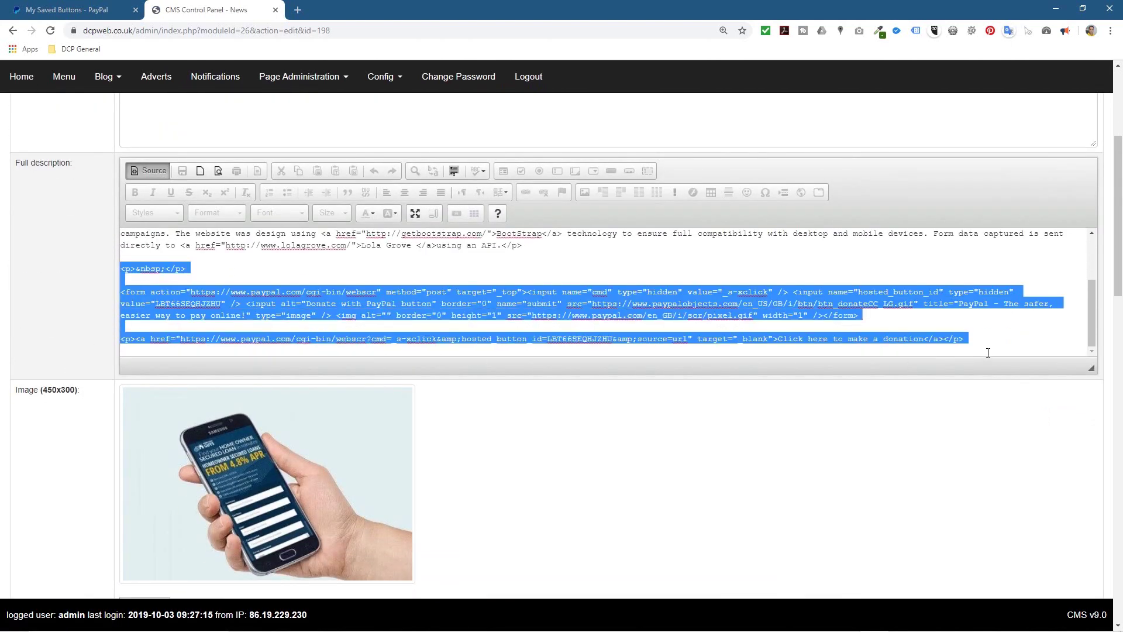
pyautogui.press('Delete')
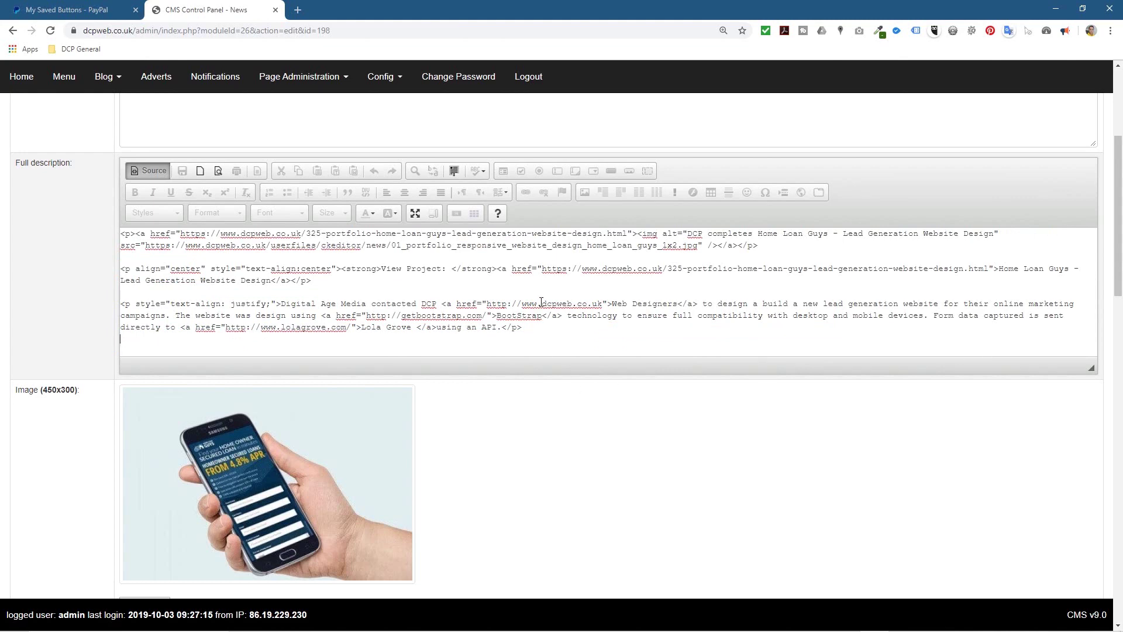
pyautogui.scroll(-20, 541, 301)
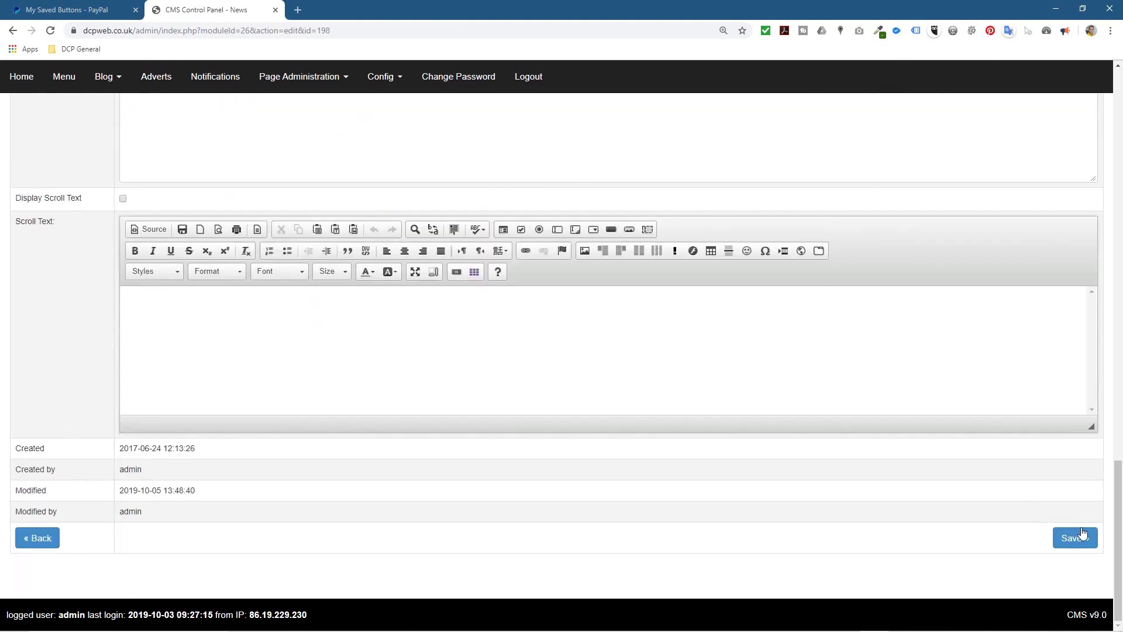
pyautogui.click(1075, 537)
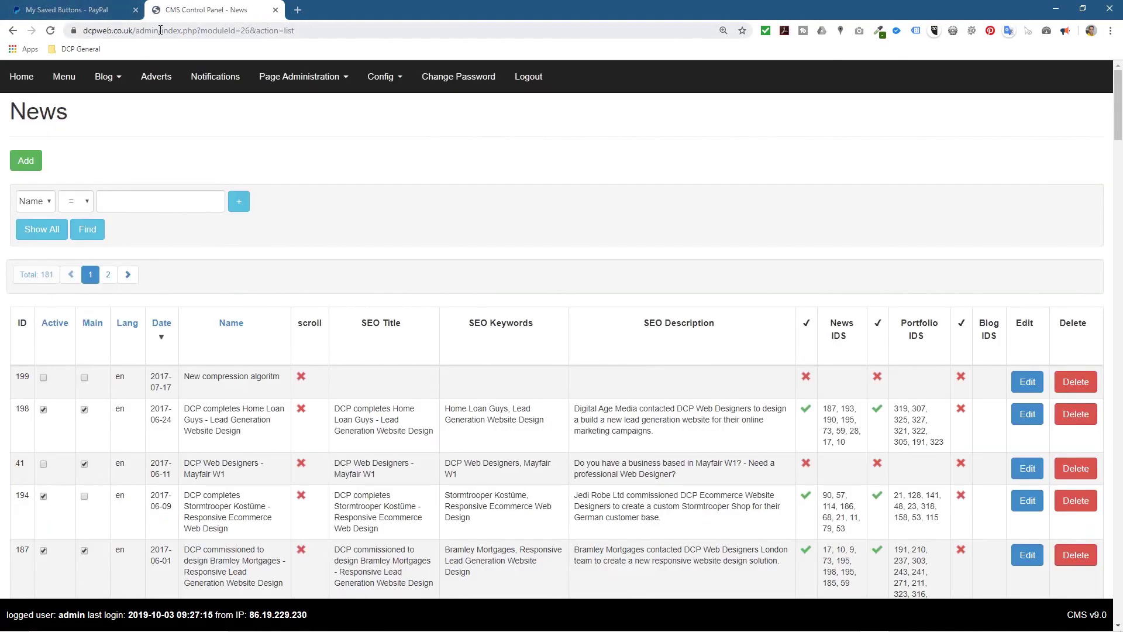
# Trim the admin path from the address to load the dcpweb.co.uk homepage.
pyautogui.moveTo(140, 31); pyautogui.dragTo(450, 55)
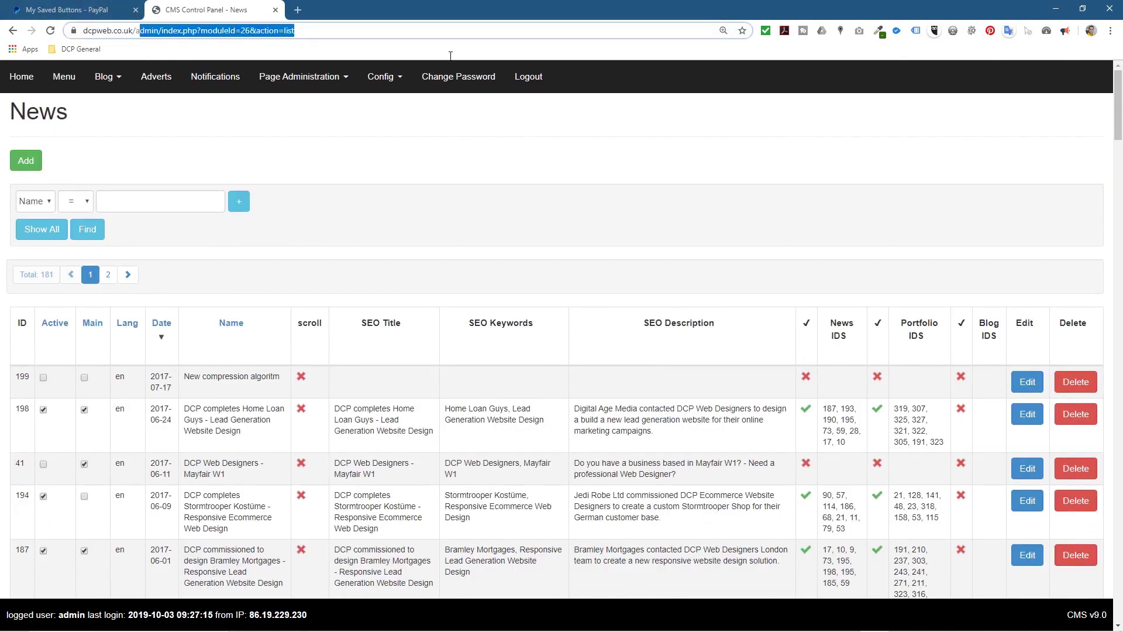
pyautogui.press('BackSpace')
pyautogui.press('Return')
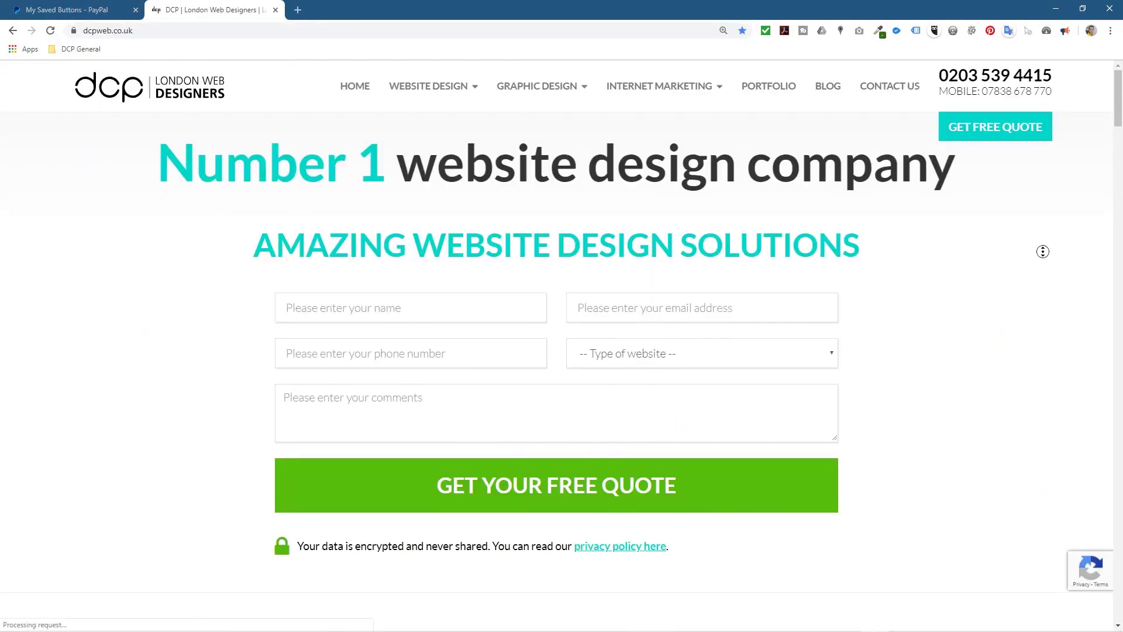
# Check the Home Loan Guys article via NEWS shows no donation code, then close and minimize the browser.
pyautogui.scroll(-15, 1030, 489)
pyautogui.click(659, 514)
pyautogui.click(199, 327)
pyautogui.scroll(-9, 595, 339)
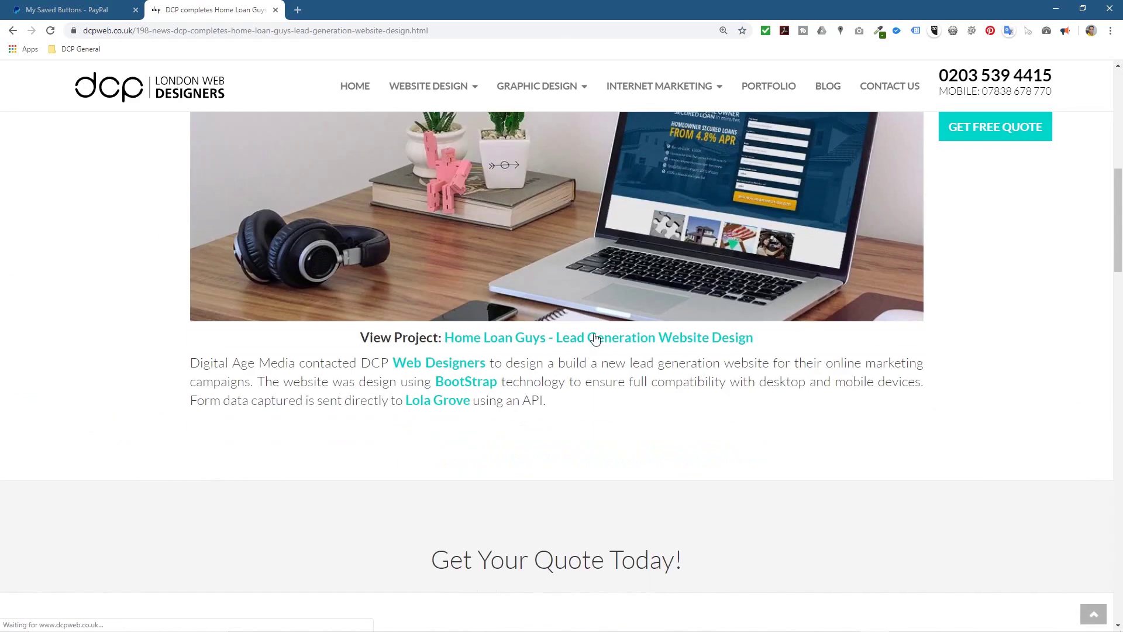
pyautogui.click(275, 10)
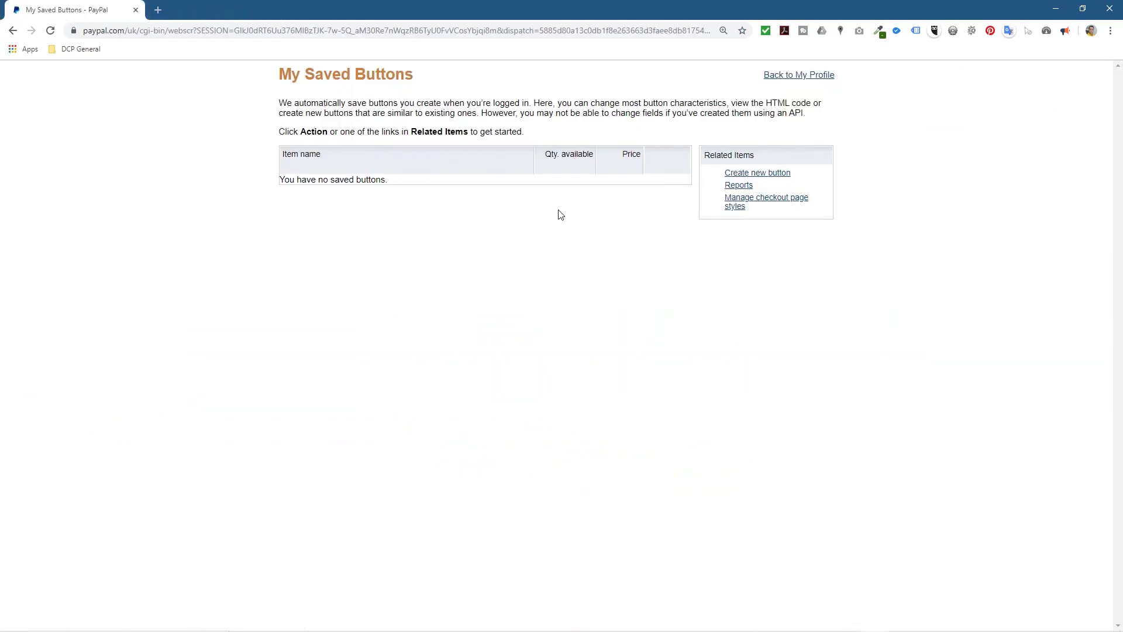
pyautogui.click(1056, 9)
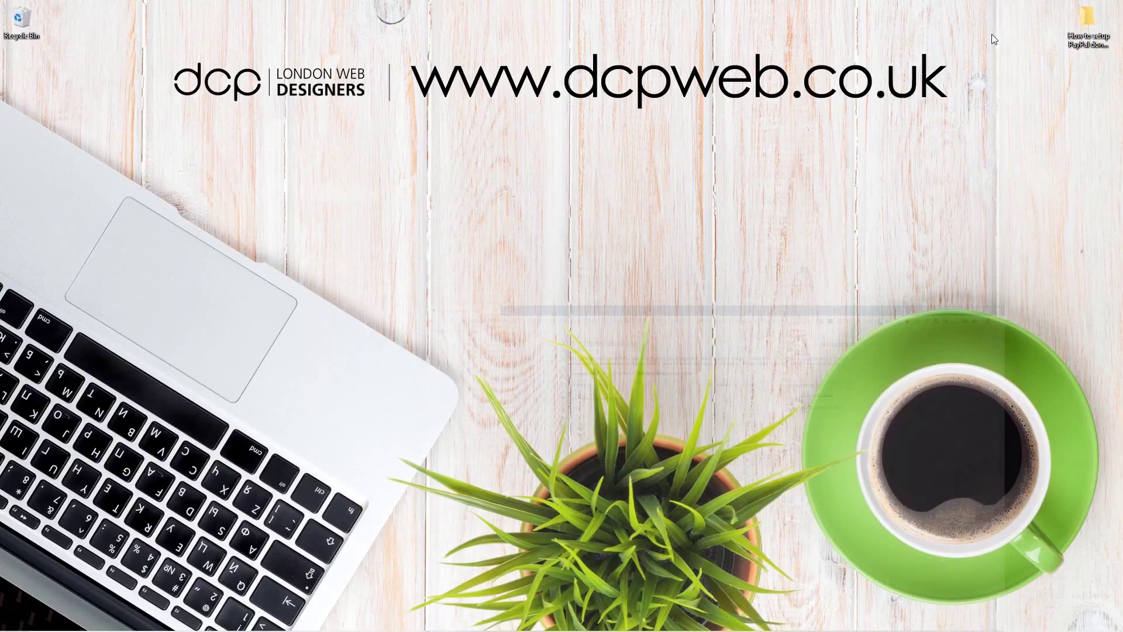